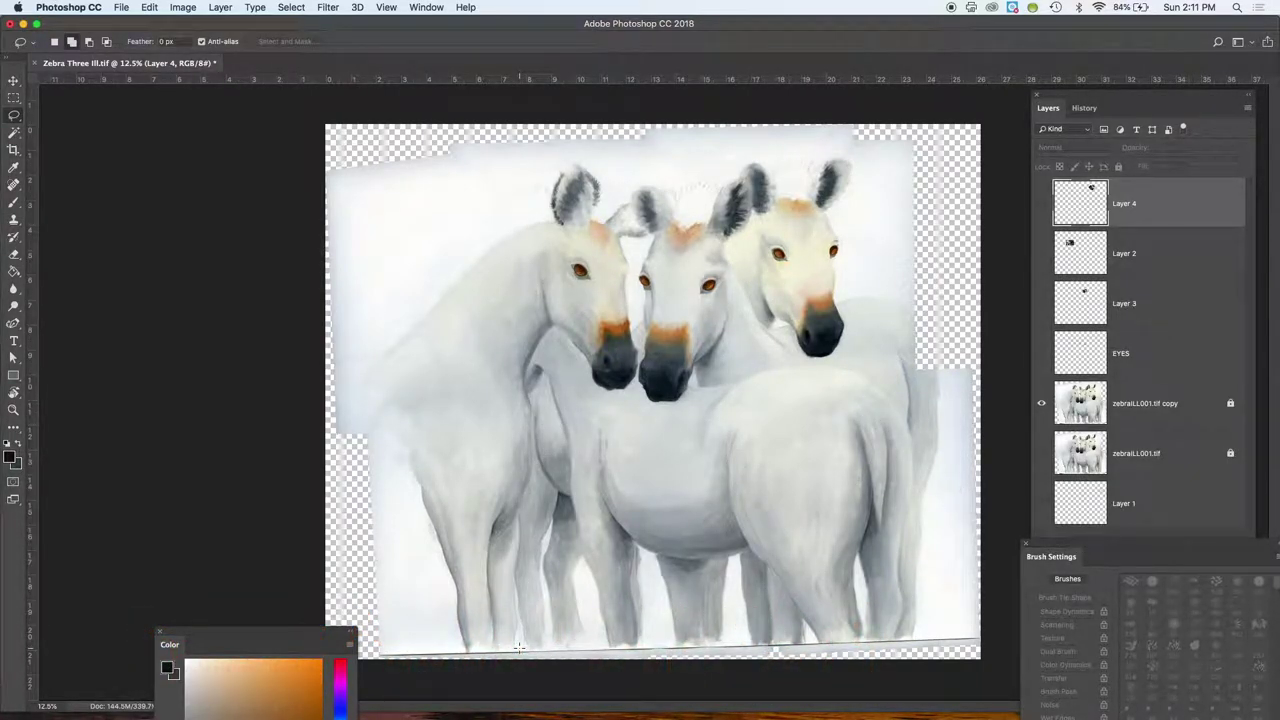
- Toggle the zebraILL001.tif copy layer, and briefly show the reference photos on Layers 2, 3 and 4 before hiding them again
click(1041, 404)
click(1041, 404)
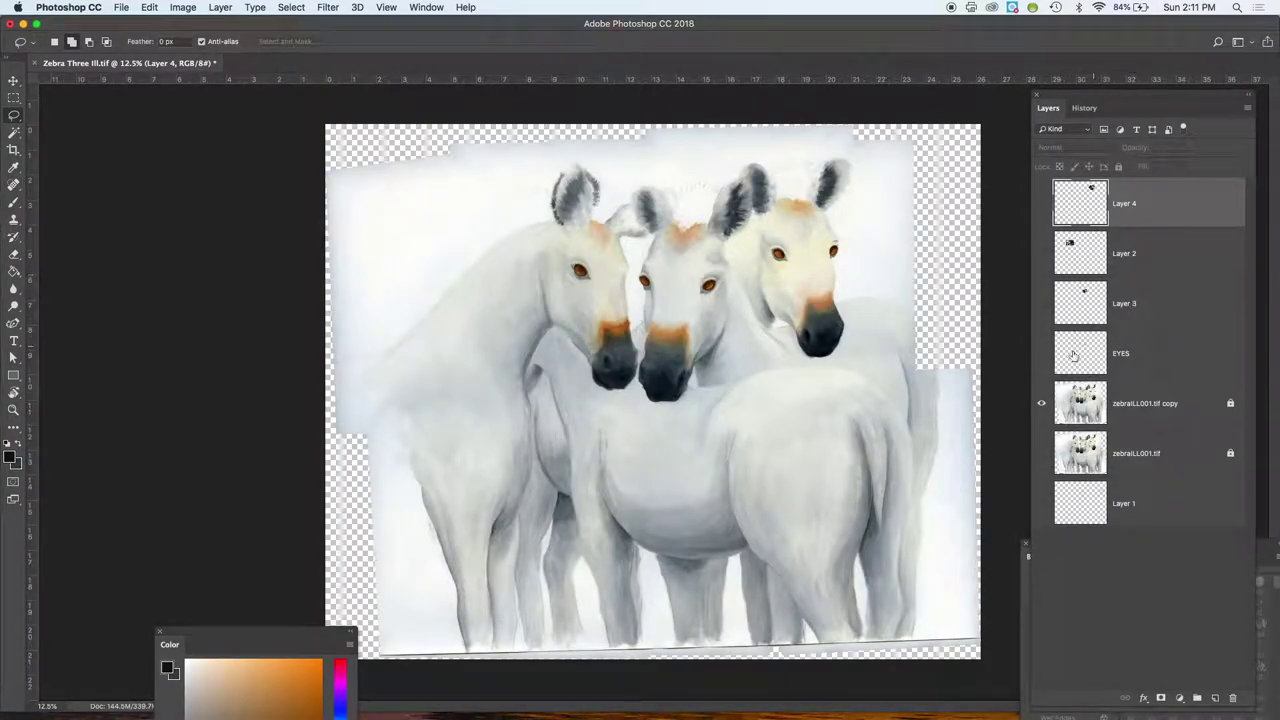
click(1041, 303)
click(1041, 253)
click(1041, 203)
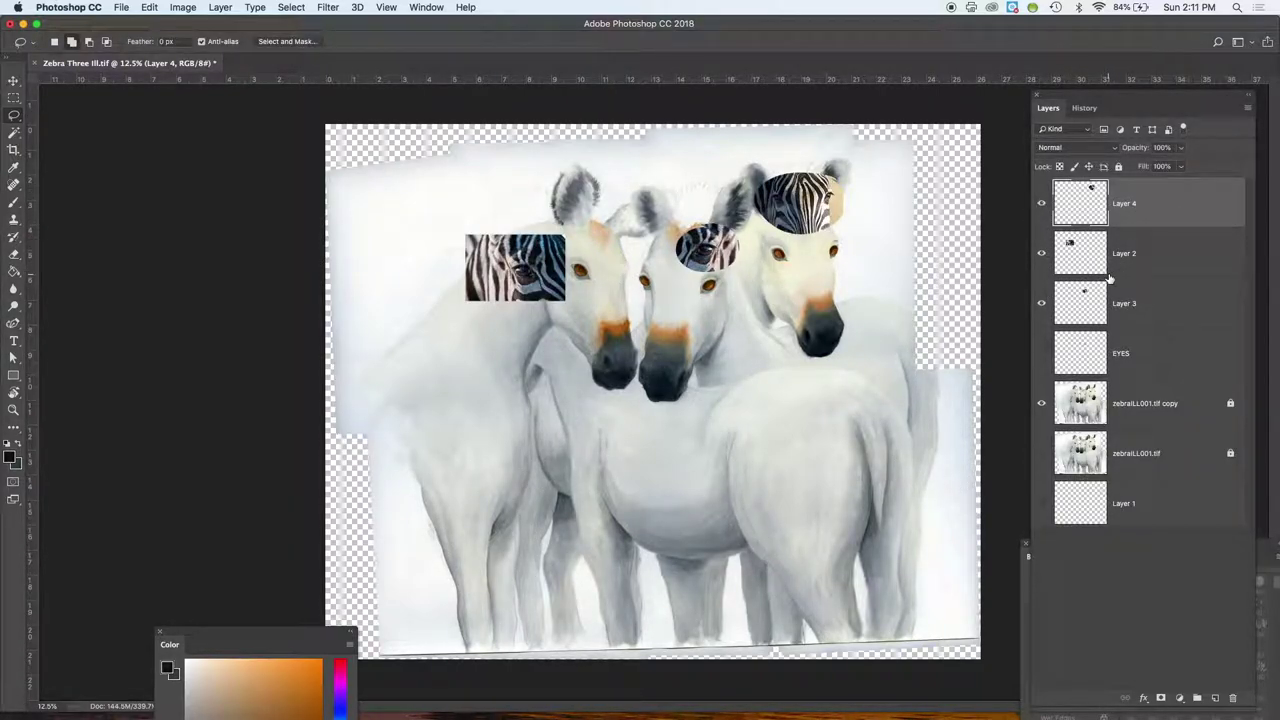
click(1041, 303)
click(1041, 253)
click(1041, 203)
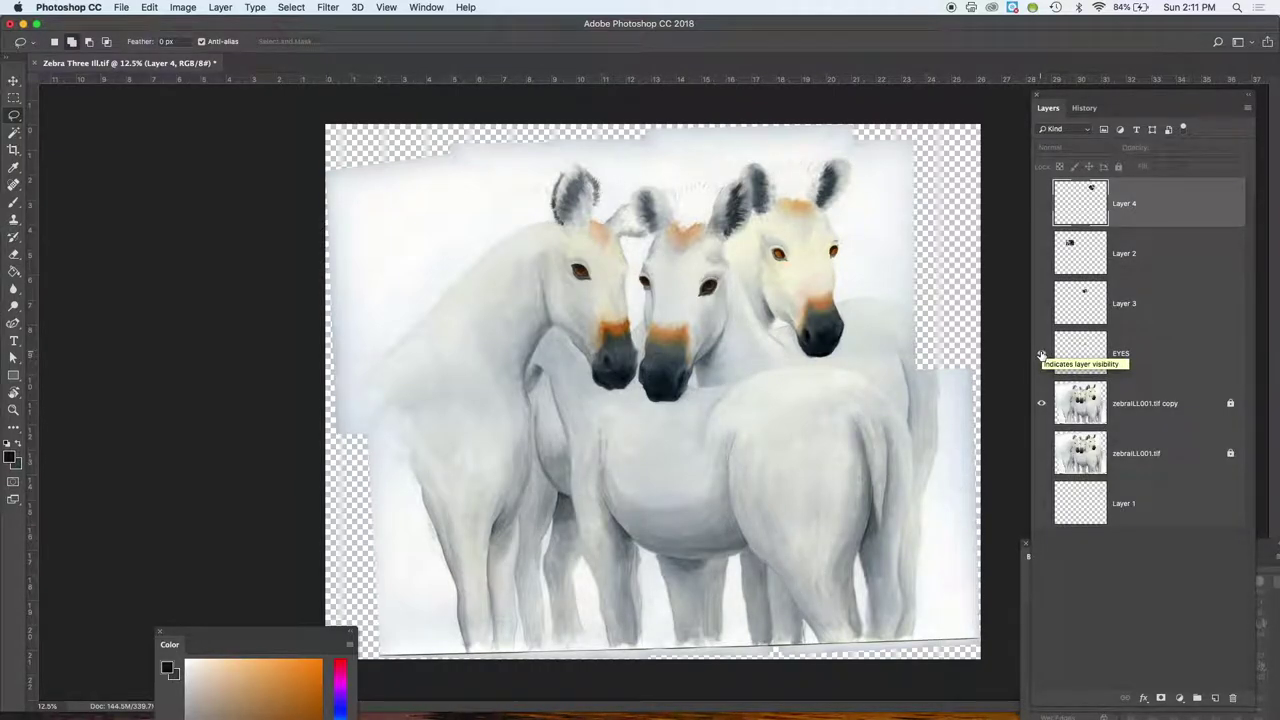
- Make the EYES layer visible and compare the two nearer zebras' eyes with and without it, leaving it shown
click(1041, 355)
scroll(672, 302, up, 5)
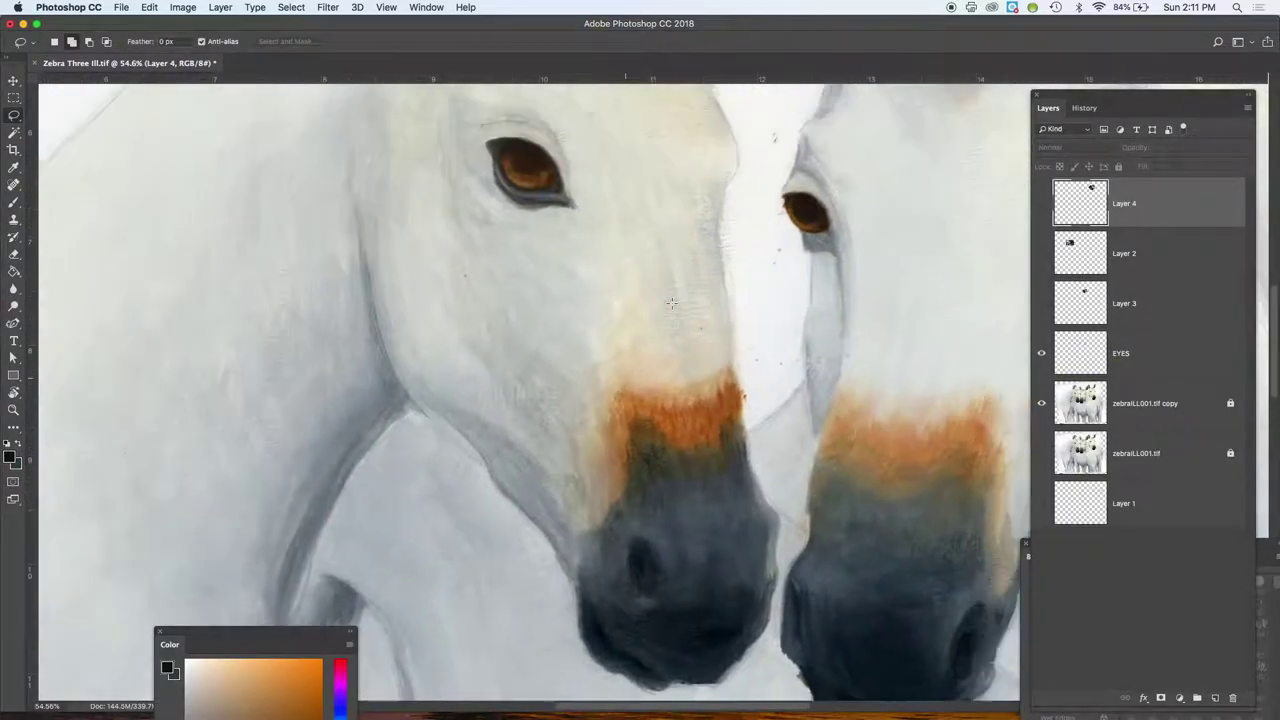
scroll(672, 303, up, 4)
scroll(616, 533, right, 3)
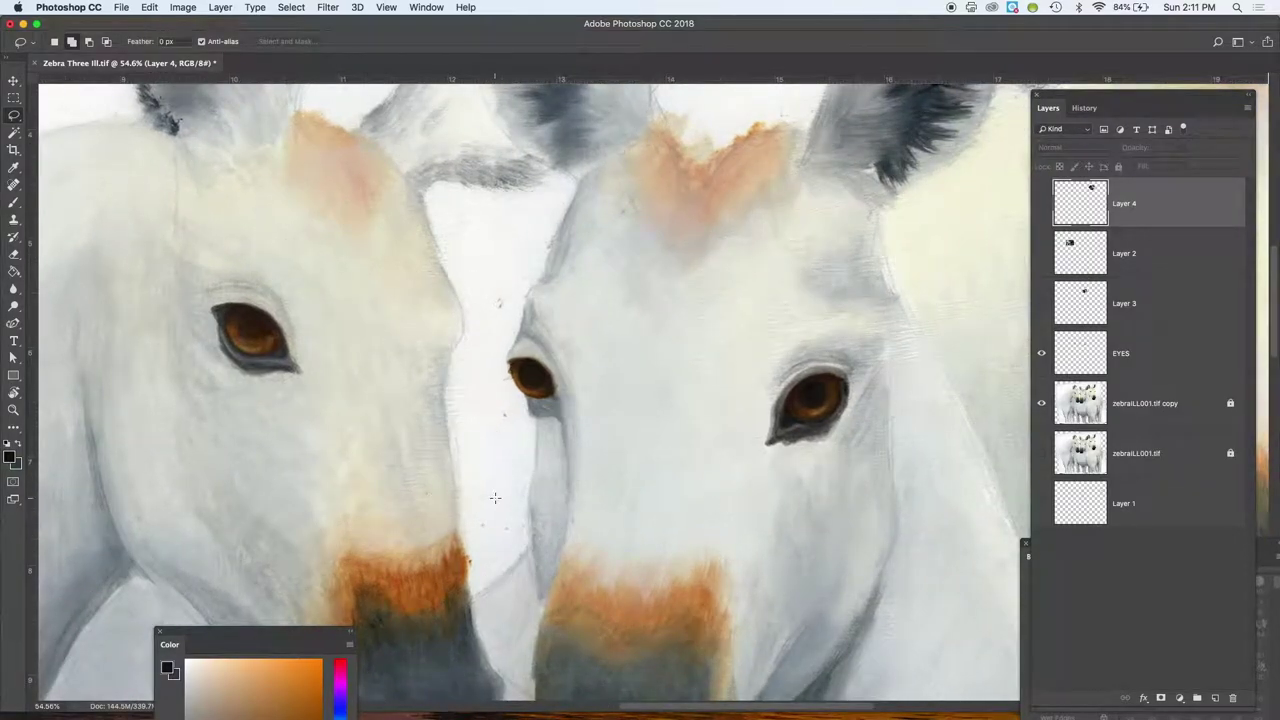
click(1041, 355)
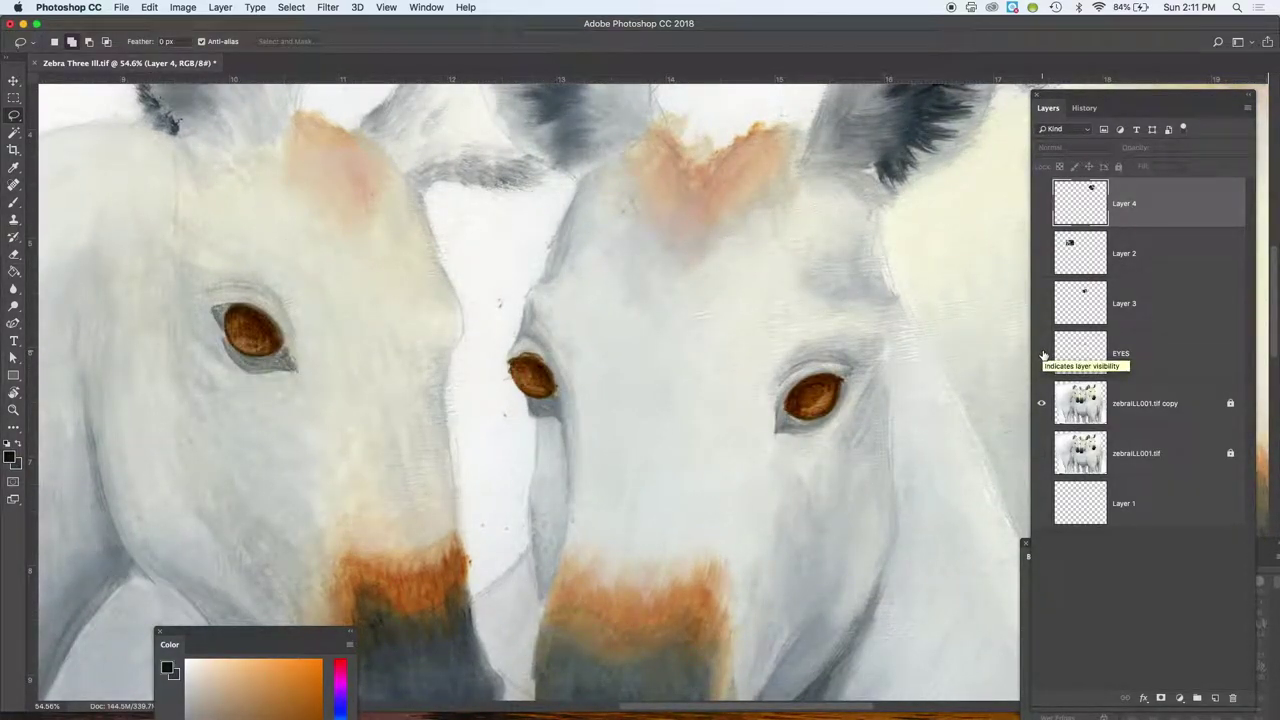
click(1041, 355)
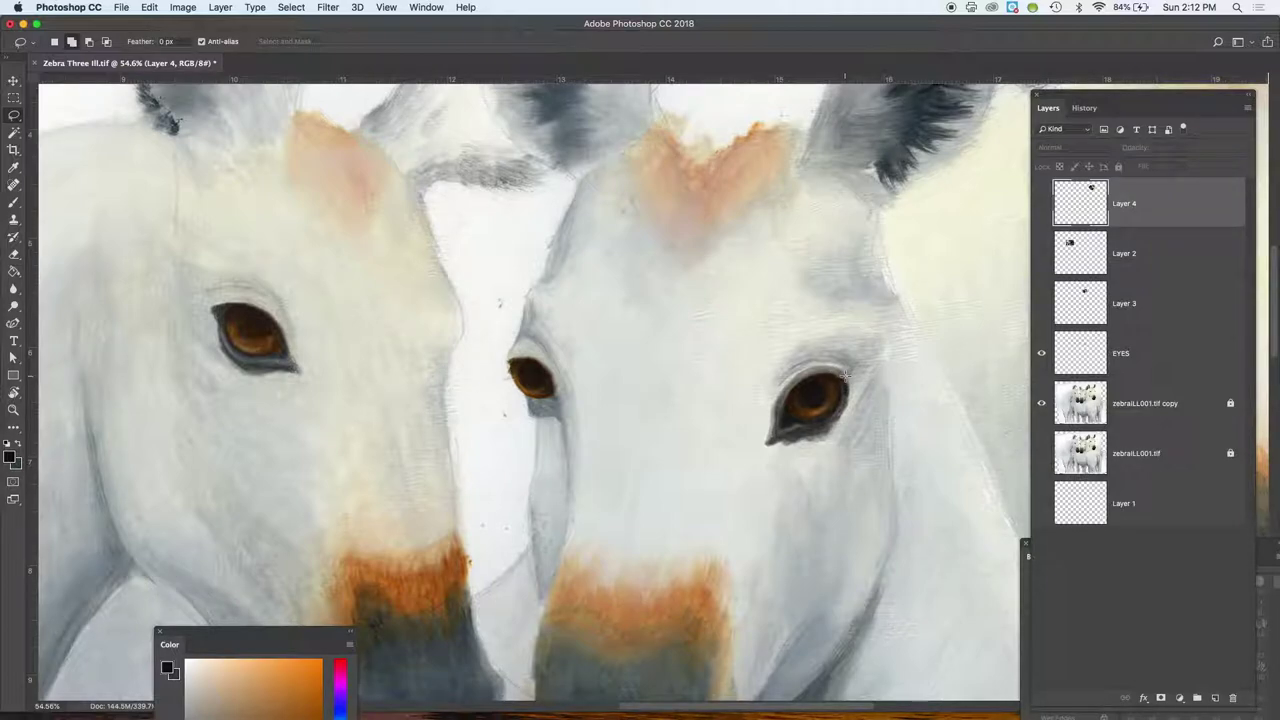
- Set the foreground color to bright pink, ee0c76
click(10, 457)
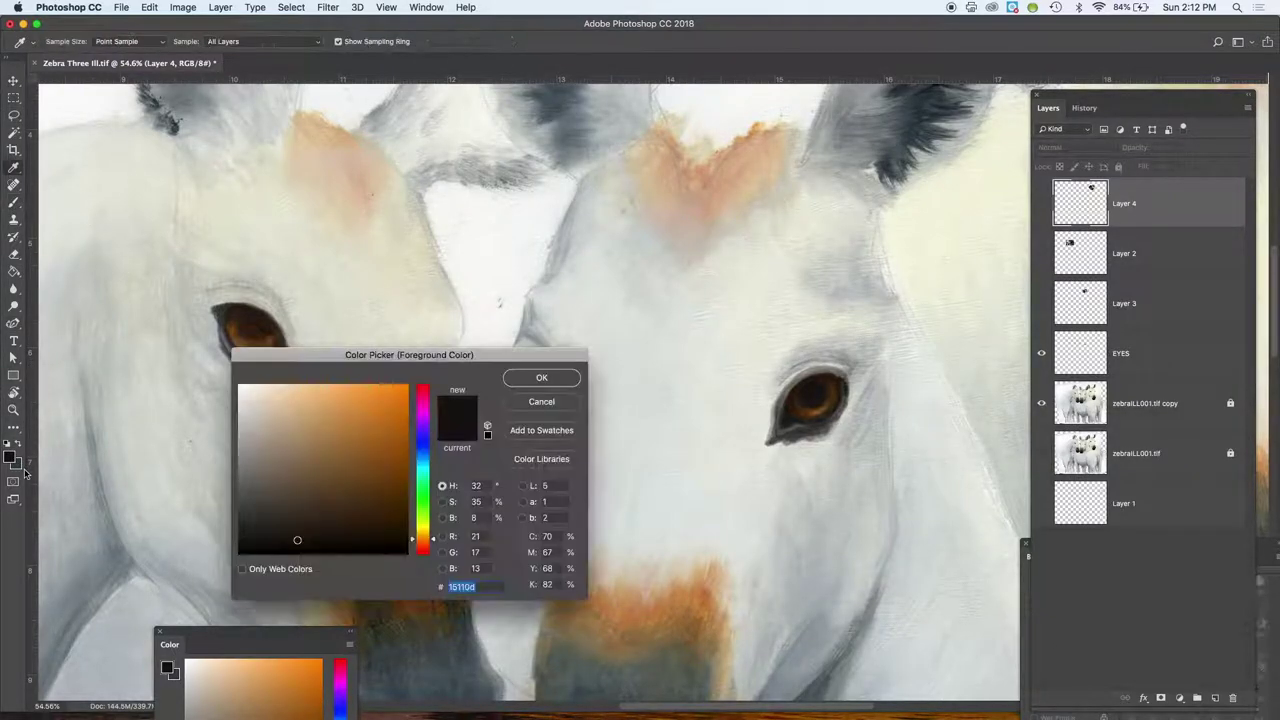
click(424, 397)
click(398, 384)
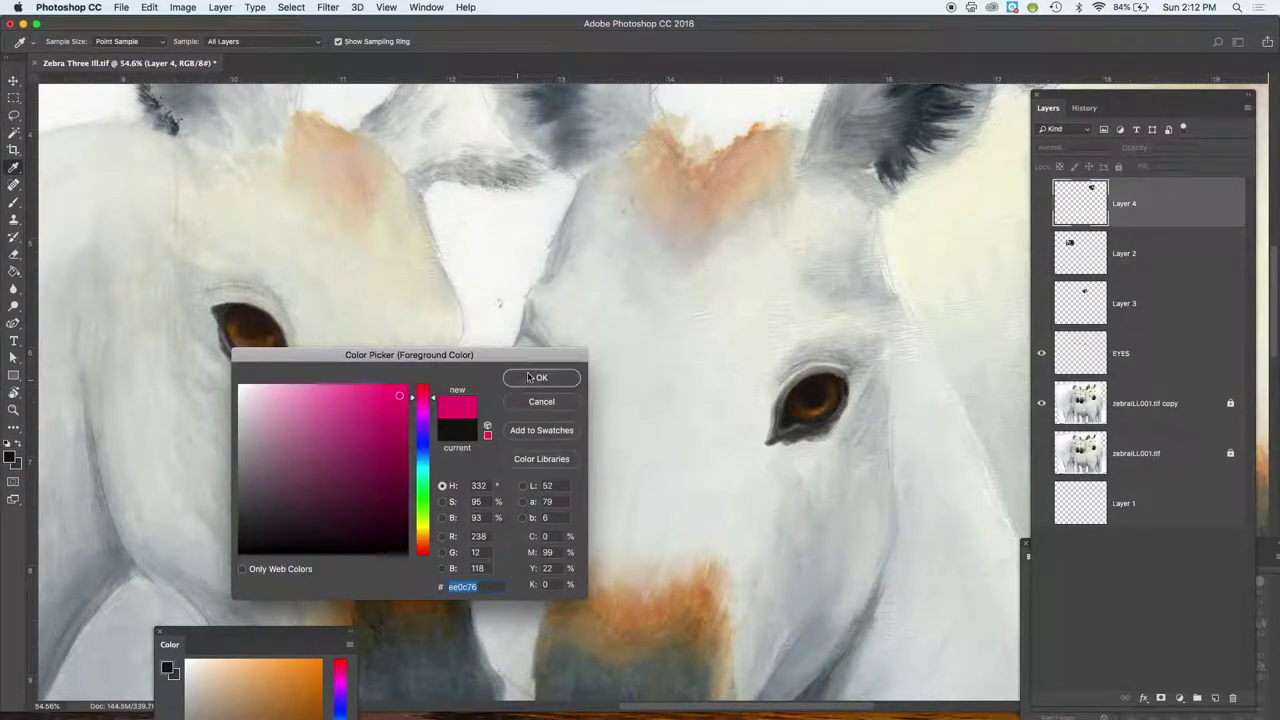
click(541, 377)
- Switch to the Brush tool and add a new layer named Layer 5 above Layer 4
key(b)
click(829, 301)
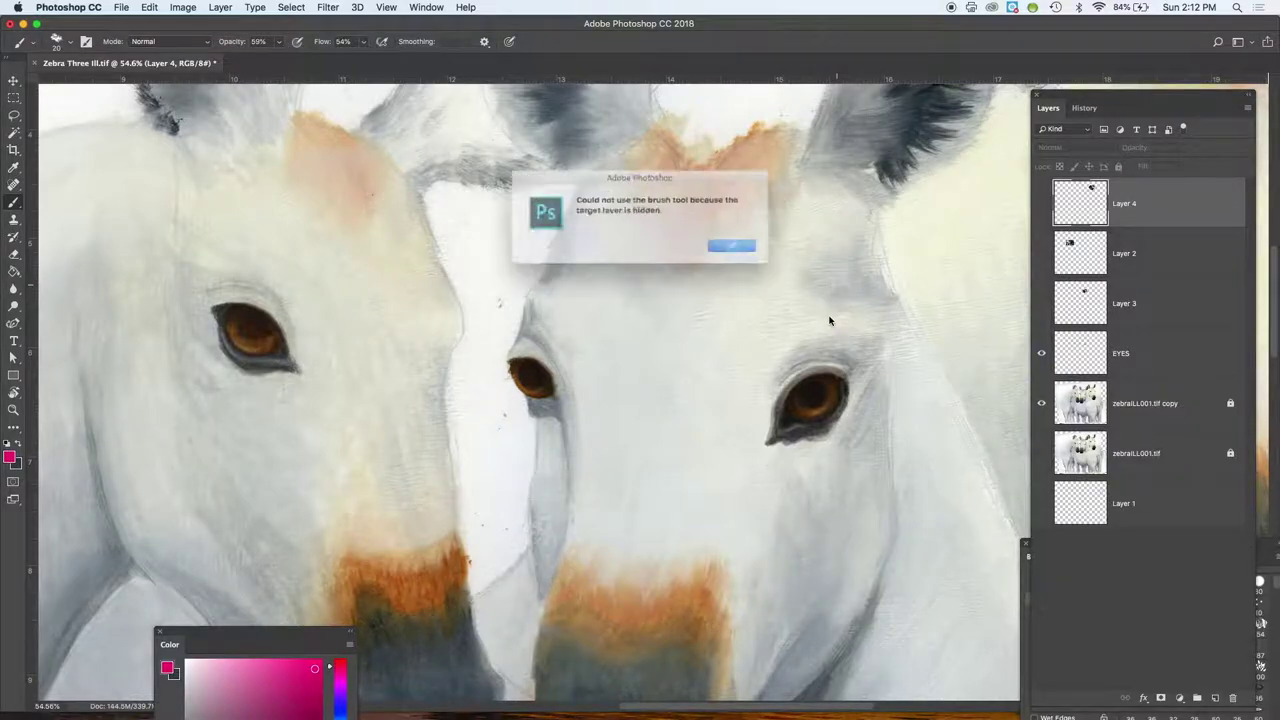
click(735, 248)
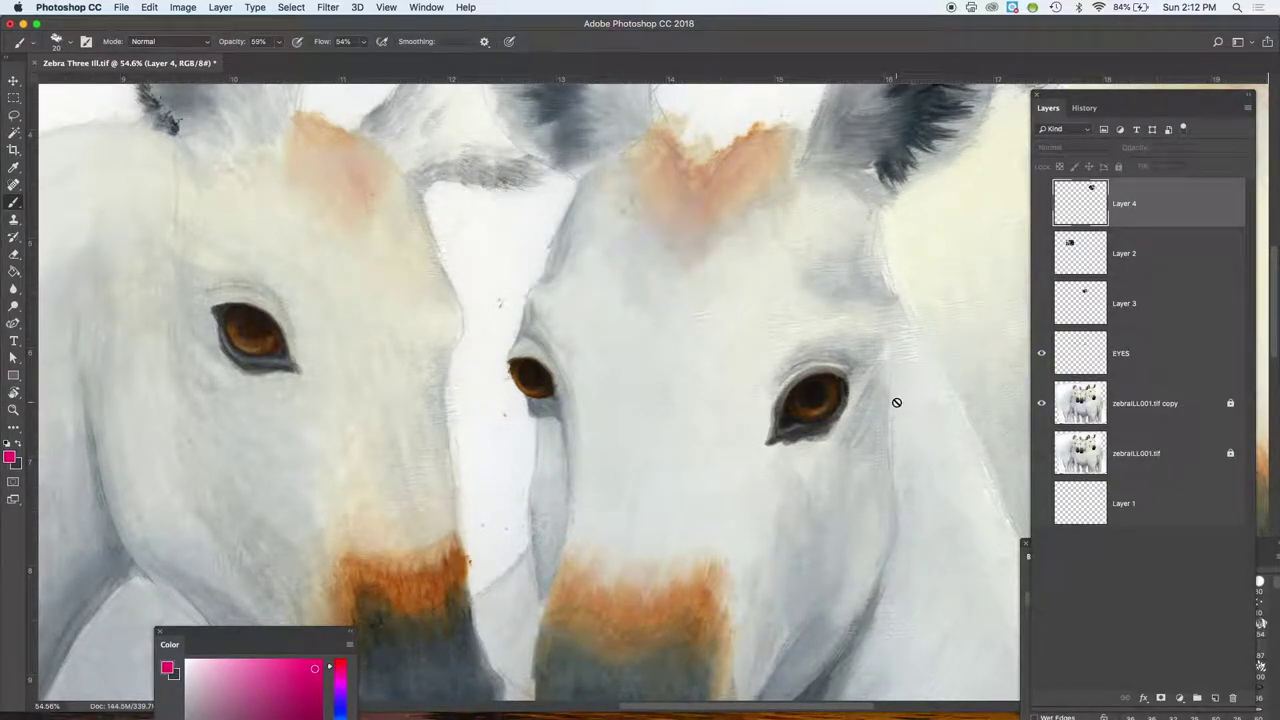
key(super+shift+n)
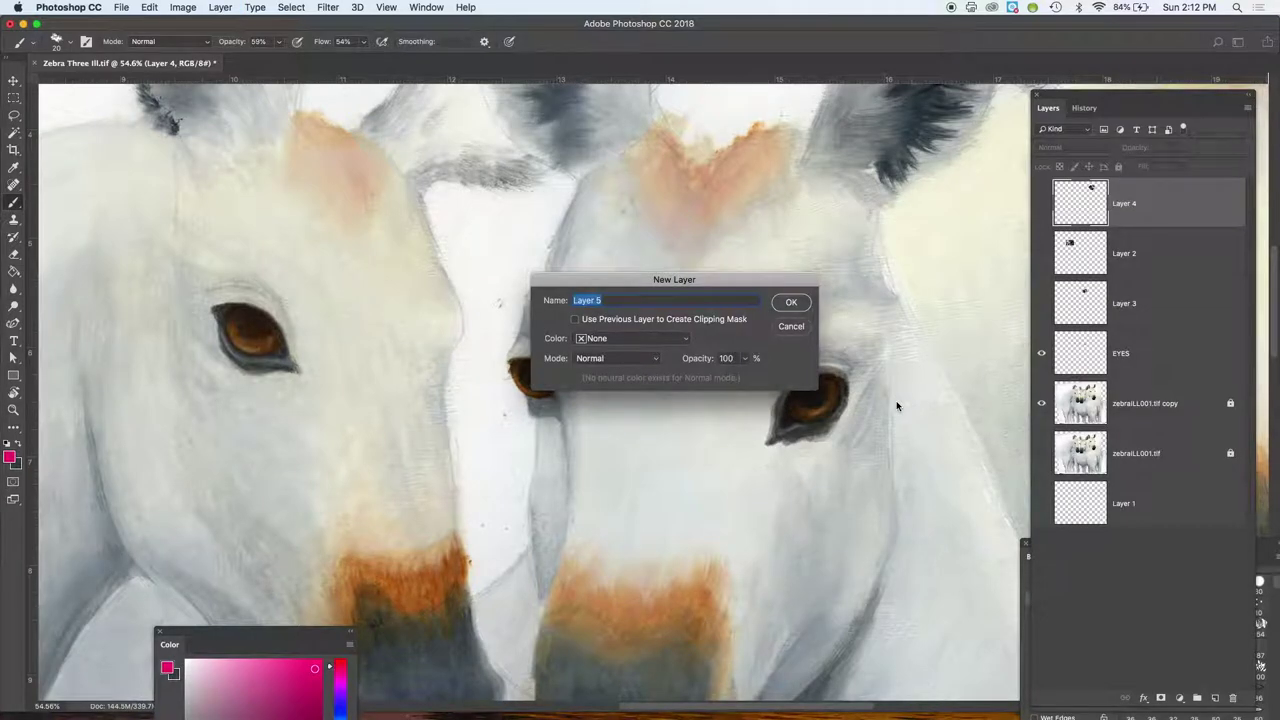
key(Return)
- Paint a pink arrow toward the upper edge of the middle zebra's eye and a mark at its lower edge on Layer 5
drag(830, 290, 821, 368)
mouse_move(842, 338)
mouse_down()
mouse_move(818, 371)
mouse_move(800, 343)
mouse_up()
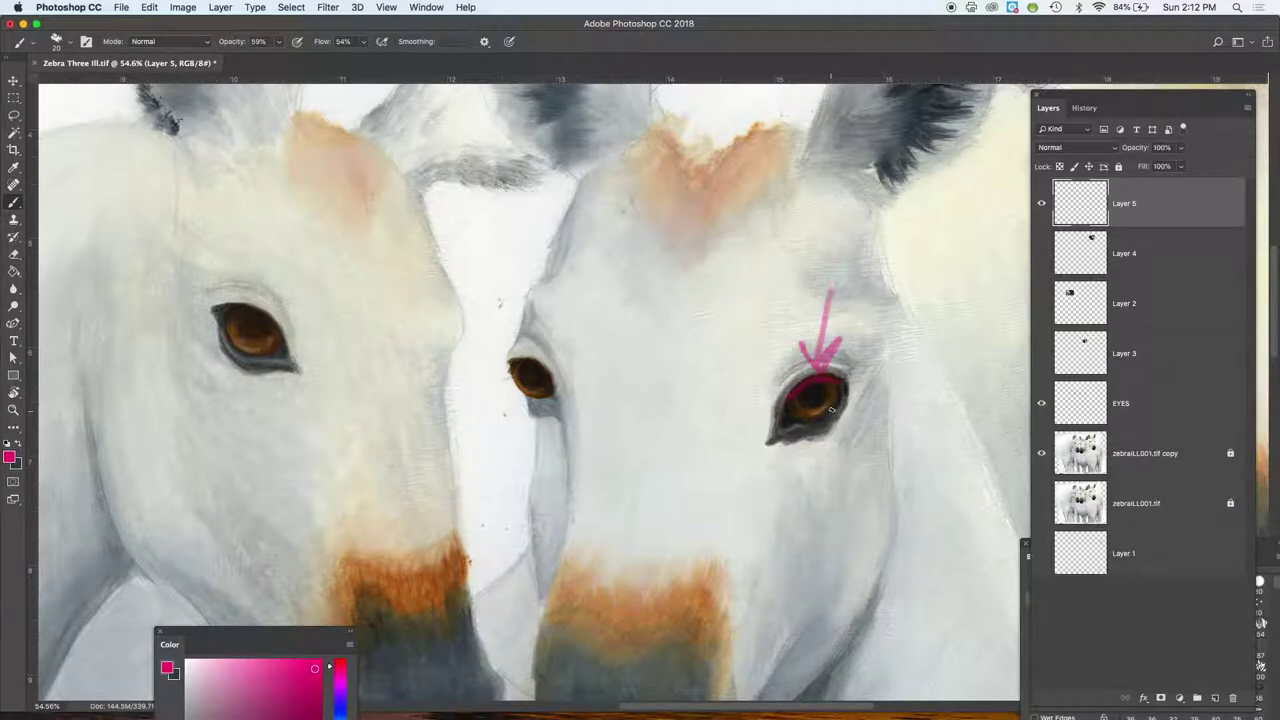
drag(852, 434, 838, 417)
- Hide Layer 5 and show the reference eye photos on Layers 4, 2 and 3 above the zebras
click(1041, 205)
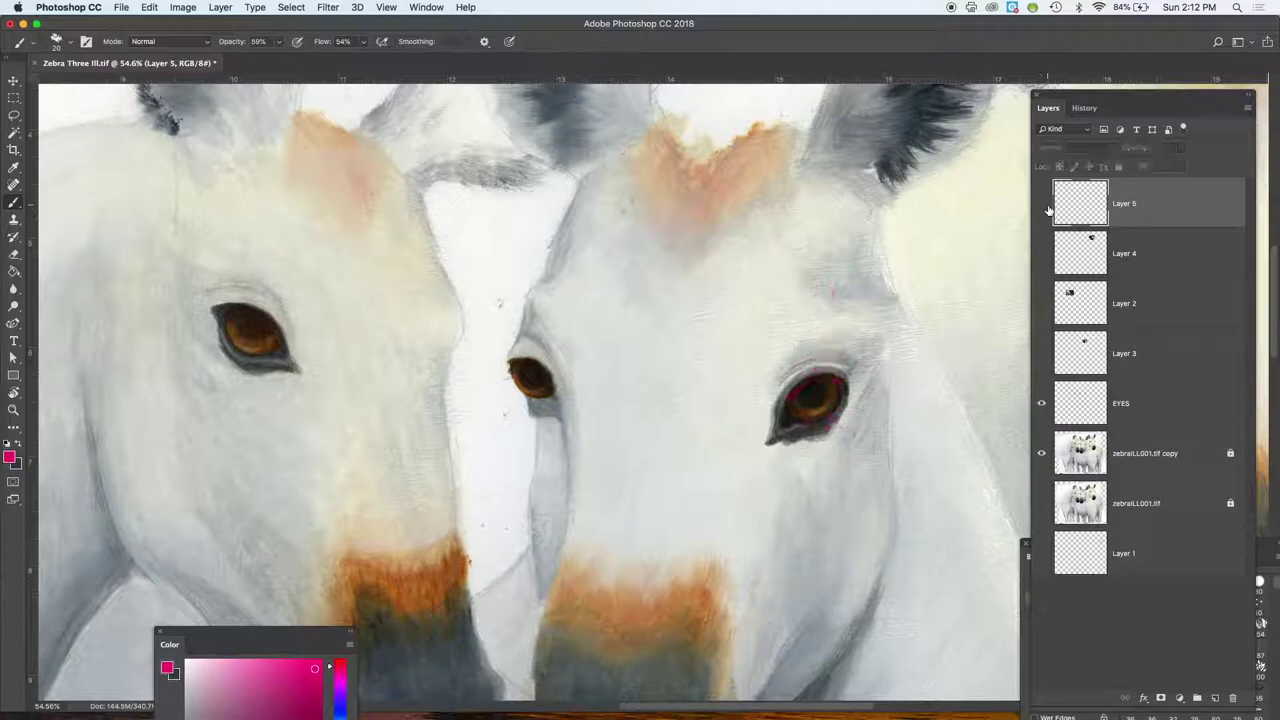
click(1041, 255)
click(1041, 305)
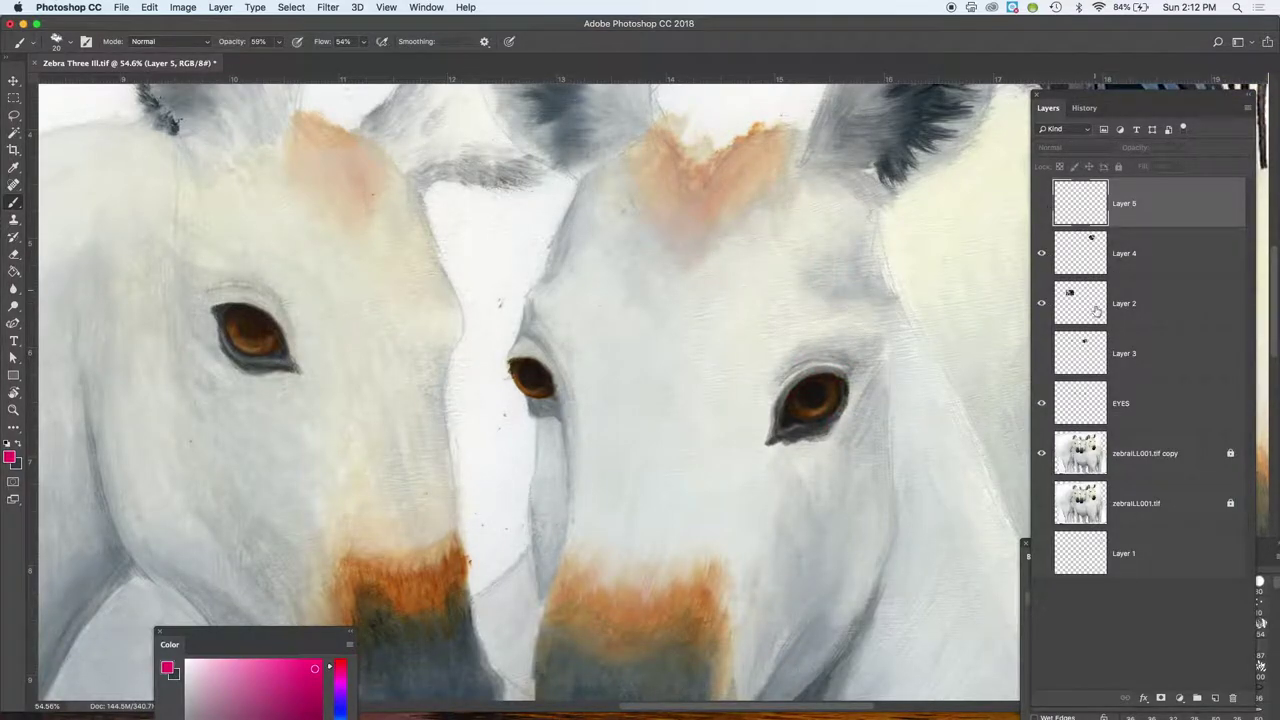
click(1042, 353)
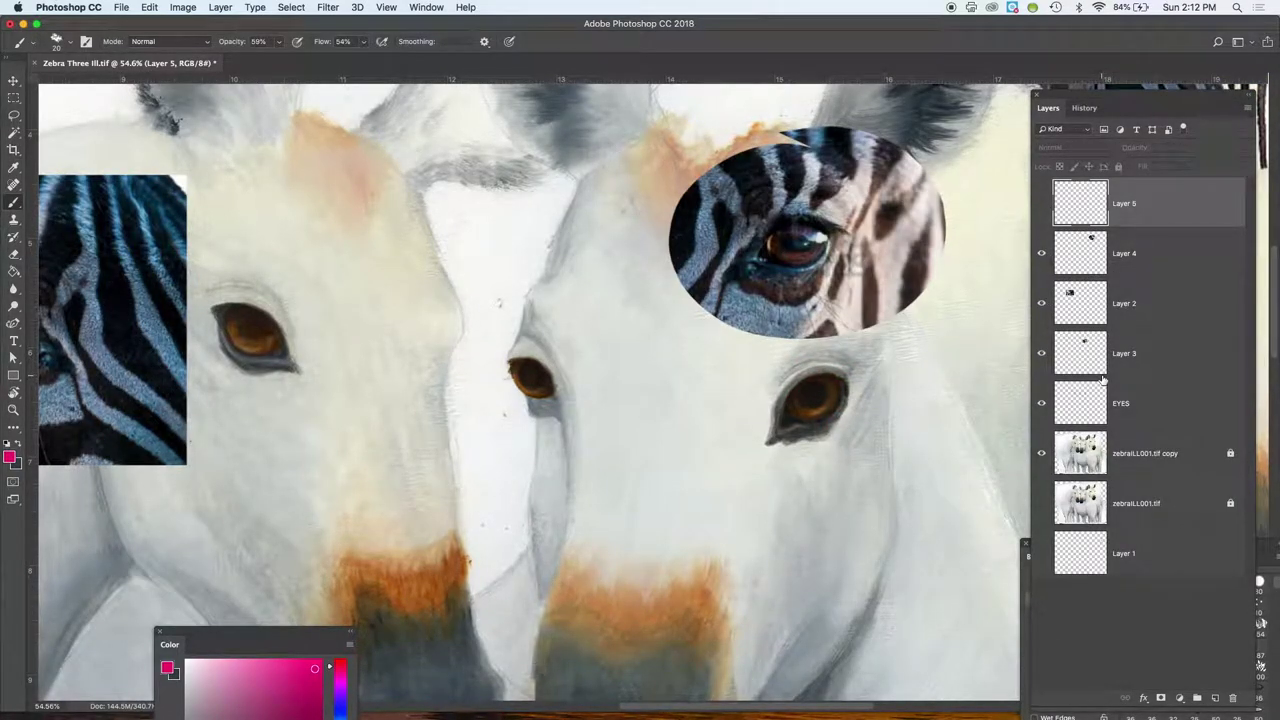
scroll(733, 560, right, 6)
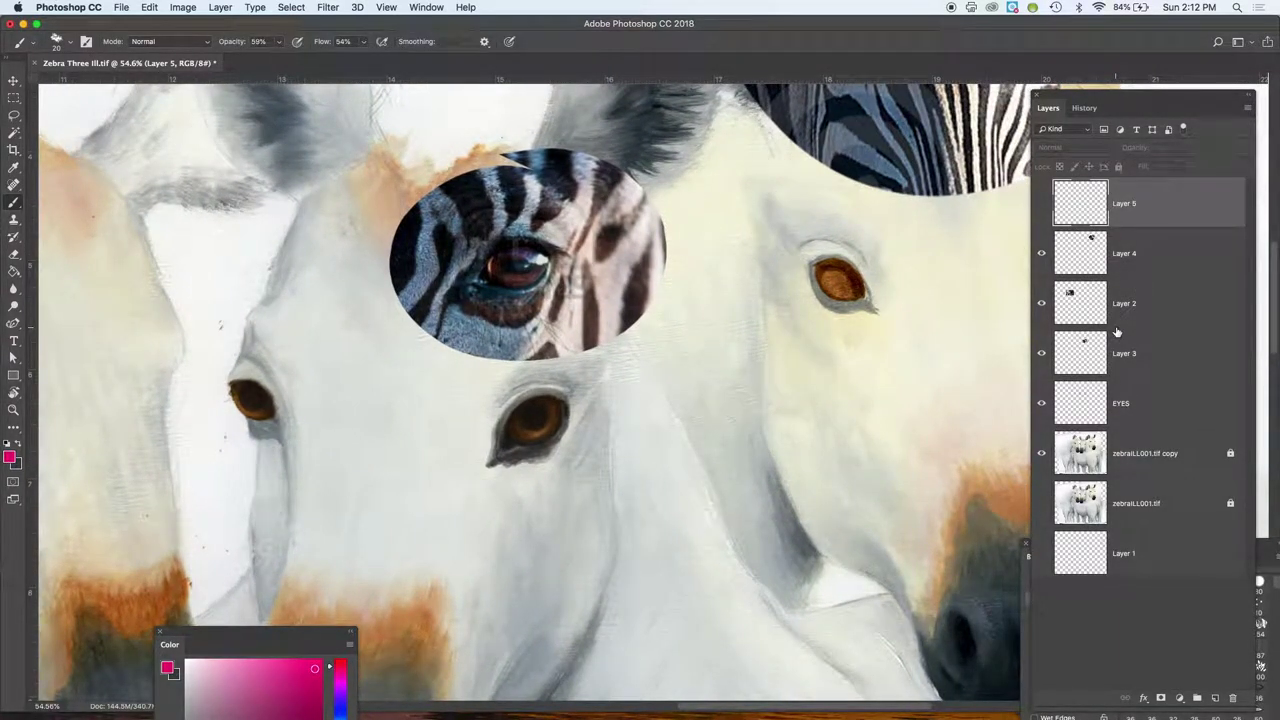
scroll(686, 557, right, 10)
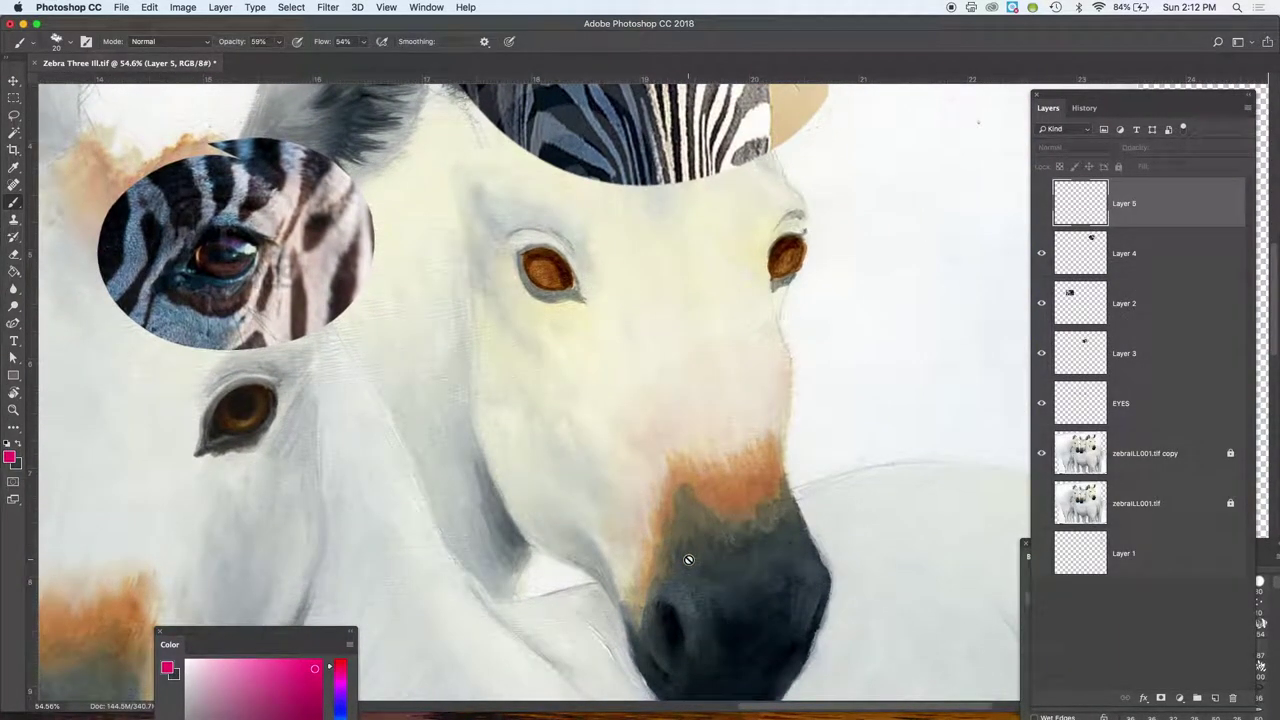
scroll(491, 380, up, 7)
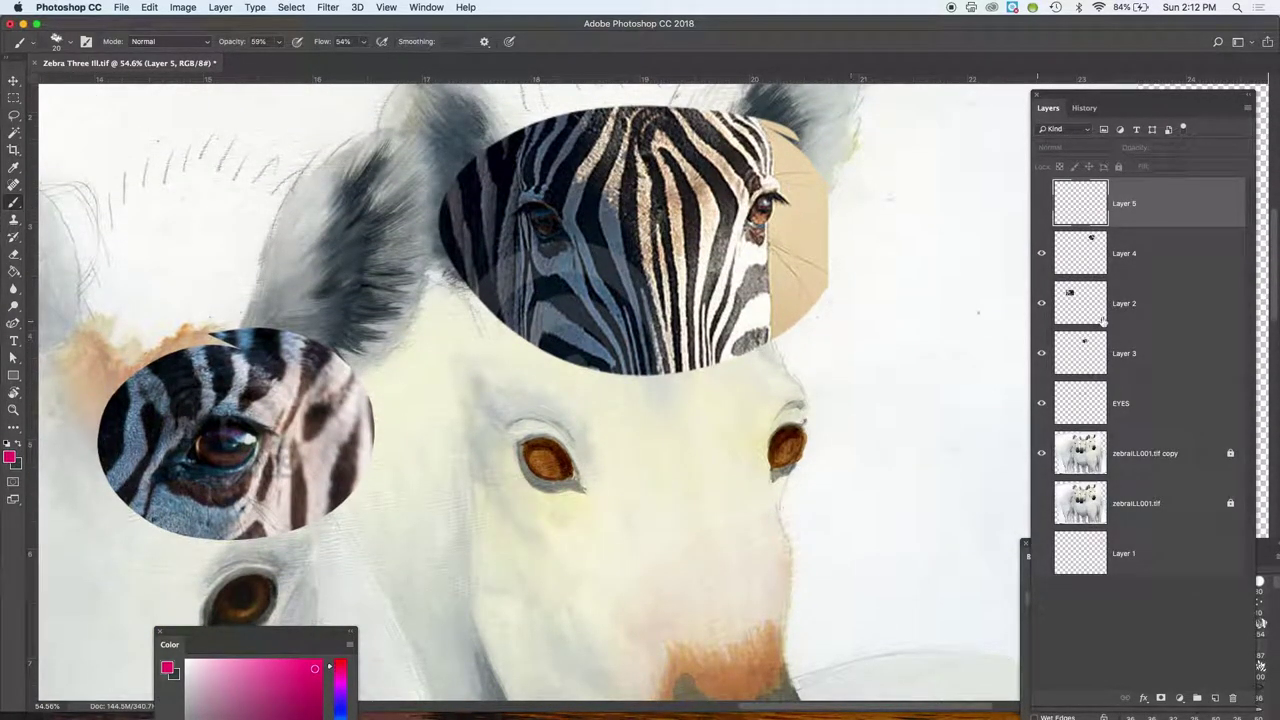
- Select the EYES layer, move the Color panel onto the canvas, and set the foreground color to a muted orange-brown
click(1178, 405)
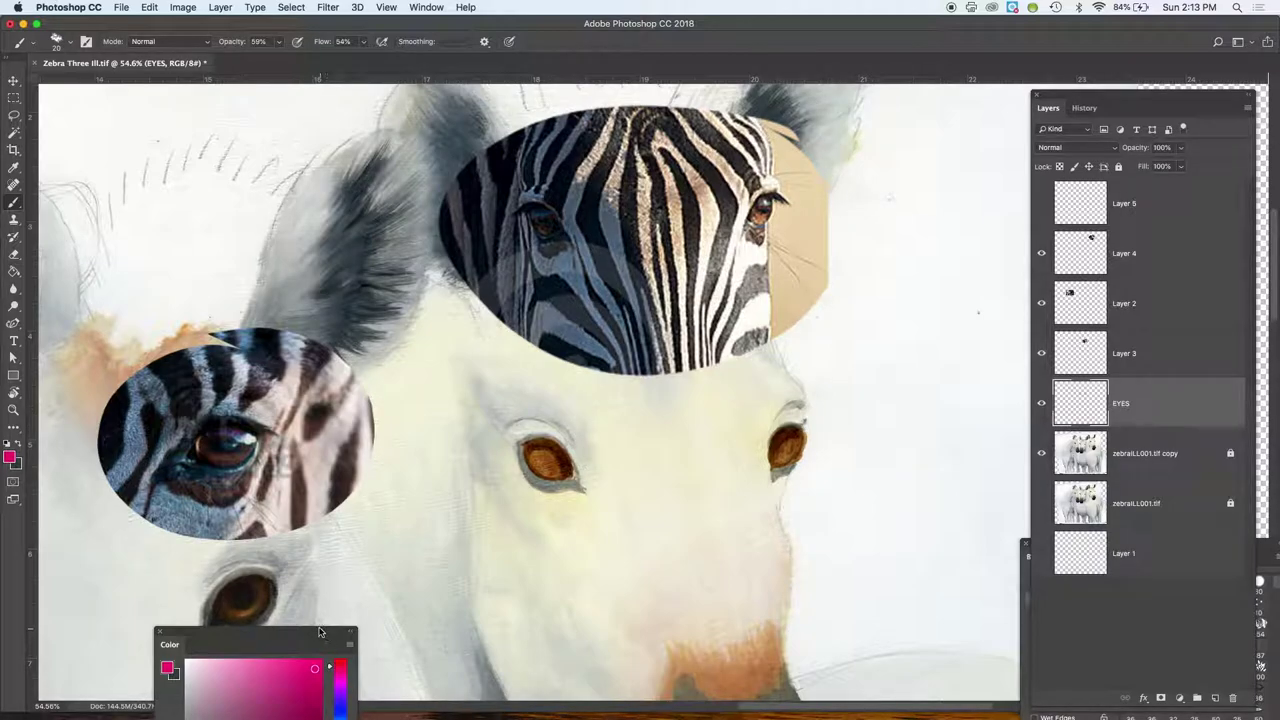
drag(339, 642, 394, 460)
click(396, 612)
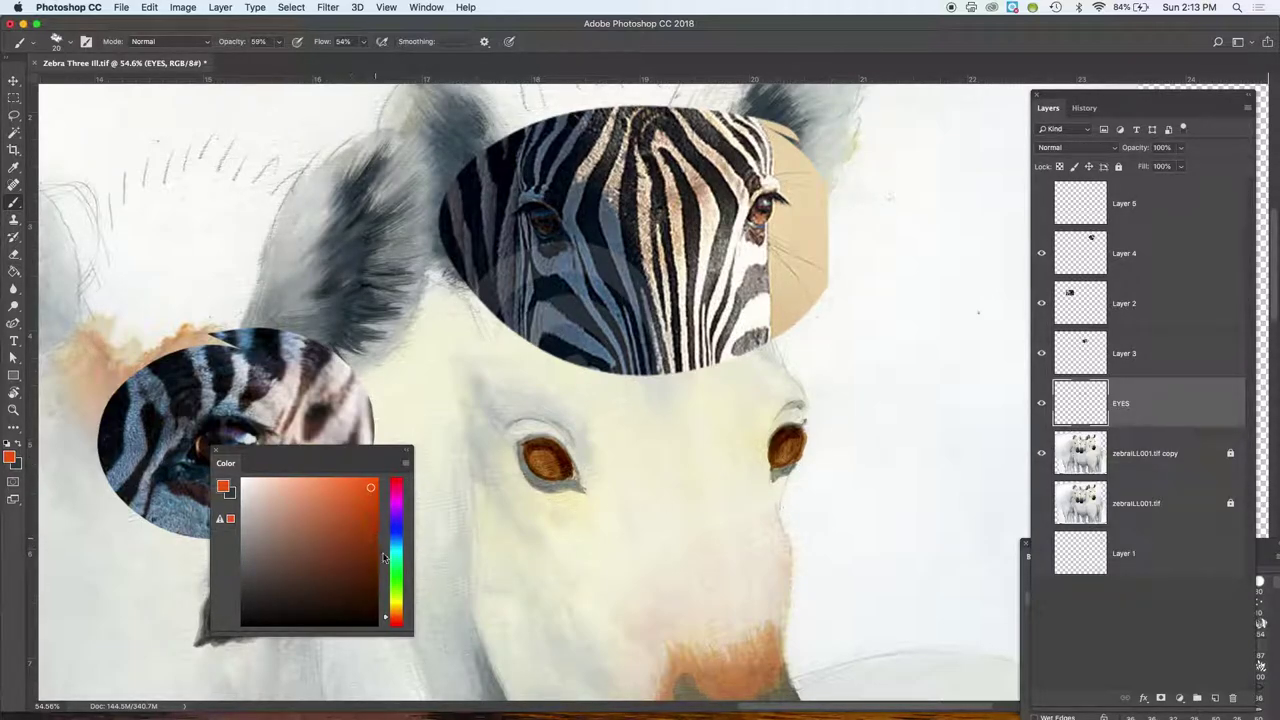
click(396, 612)
click(334, 514)
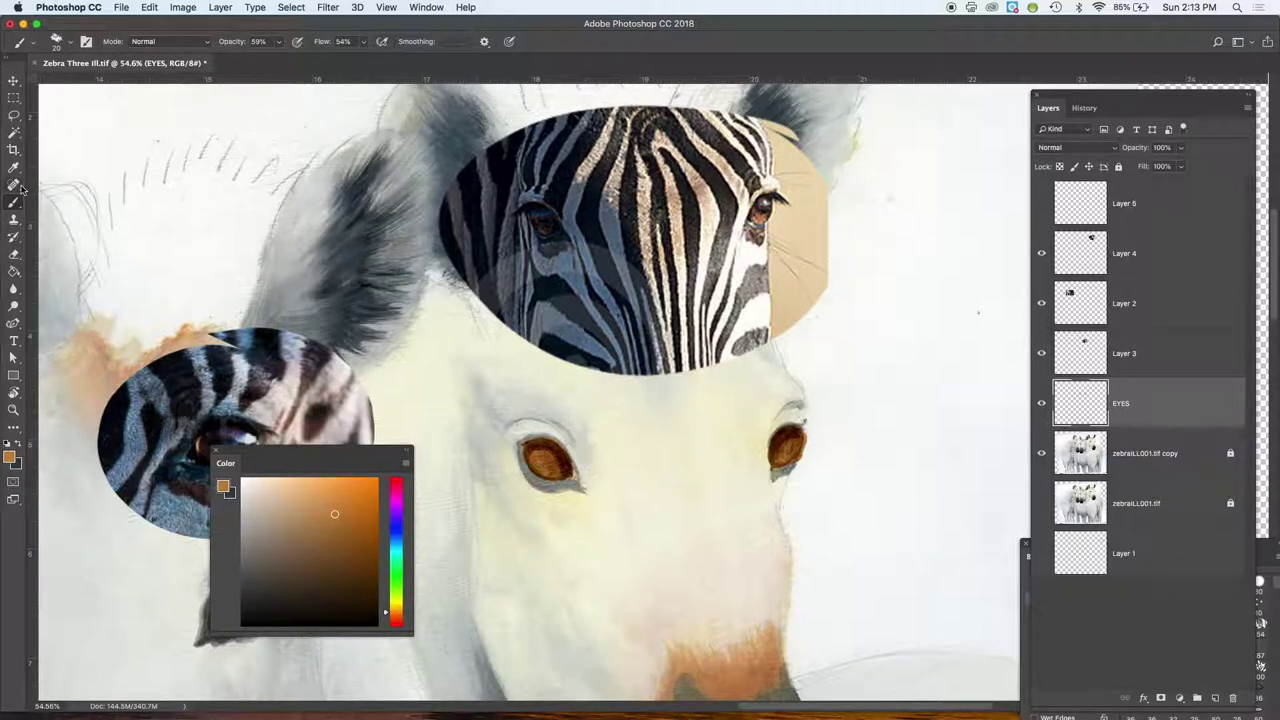
- Choose the Chalk Awesome! brush, then paint a test squiggle beside the third zebra's eye and undo it
click(70, 42)
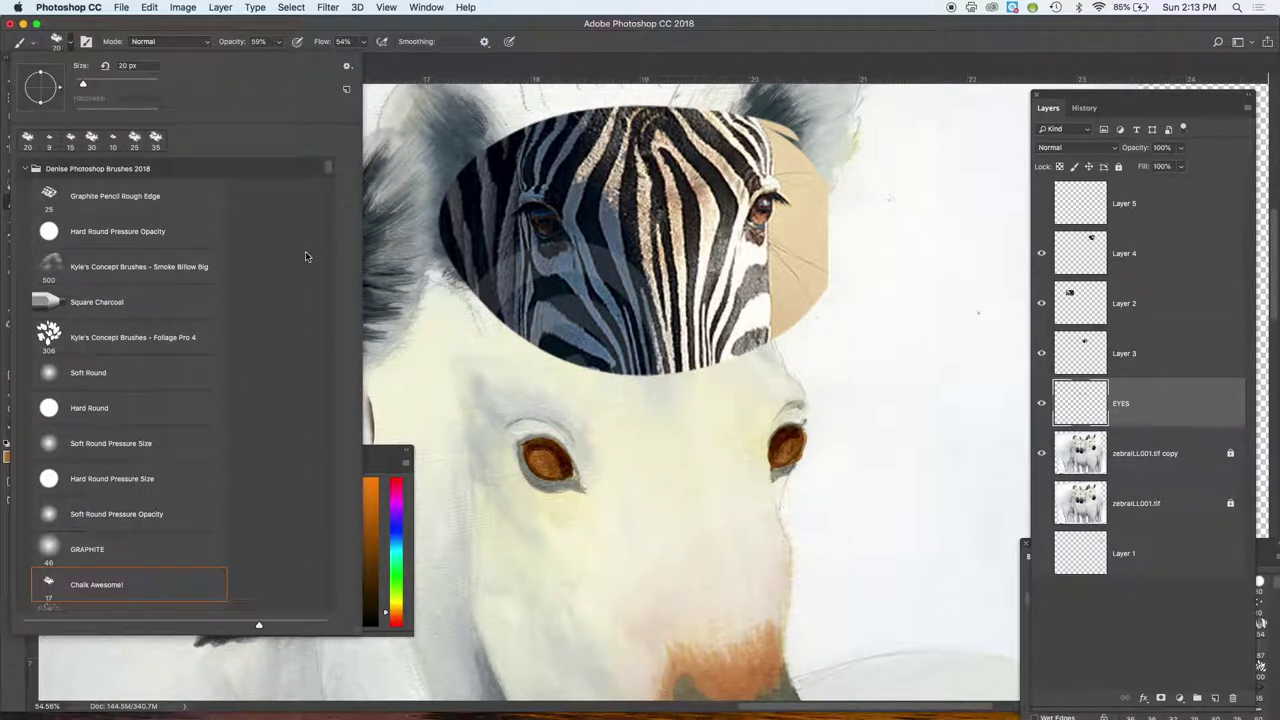
click(145, 589)
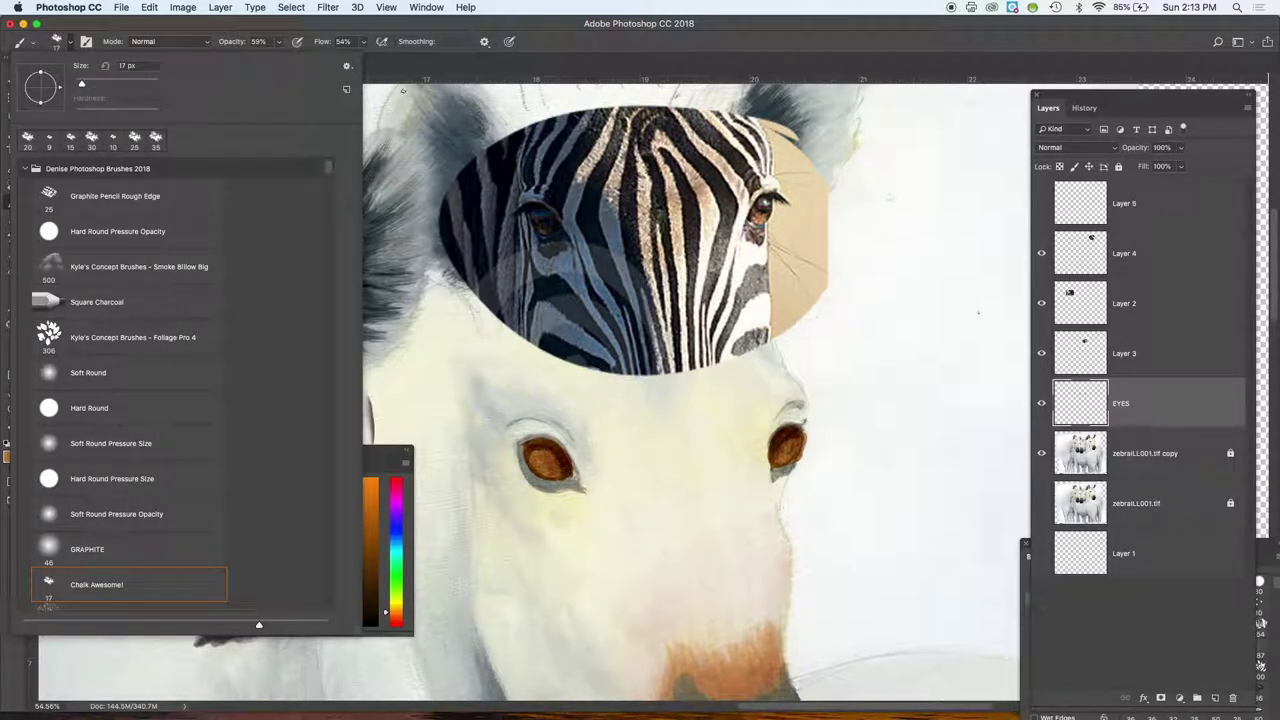
click(466, 76)
mouse_move(866, 384)
mouse_down()
mouse_move(856, 439)
mouse_move(884, 450)
mouse_up()
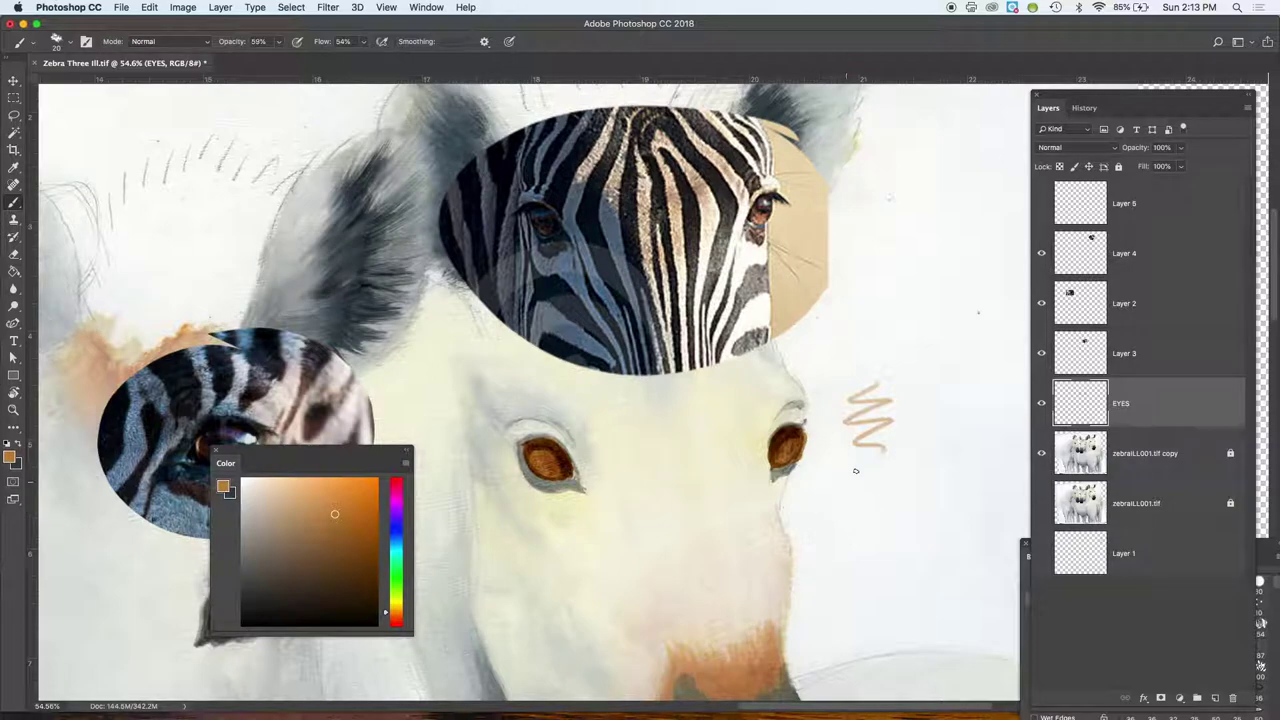
key(super+z)
- Place the Brush Settings panel over the canvas and display the brush's Texture options and pattern choices
click(1036, 556)
drag(1040, 552, 934, 332)
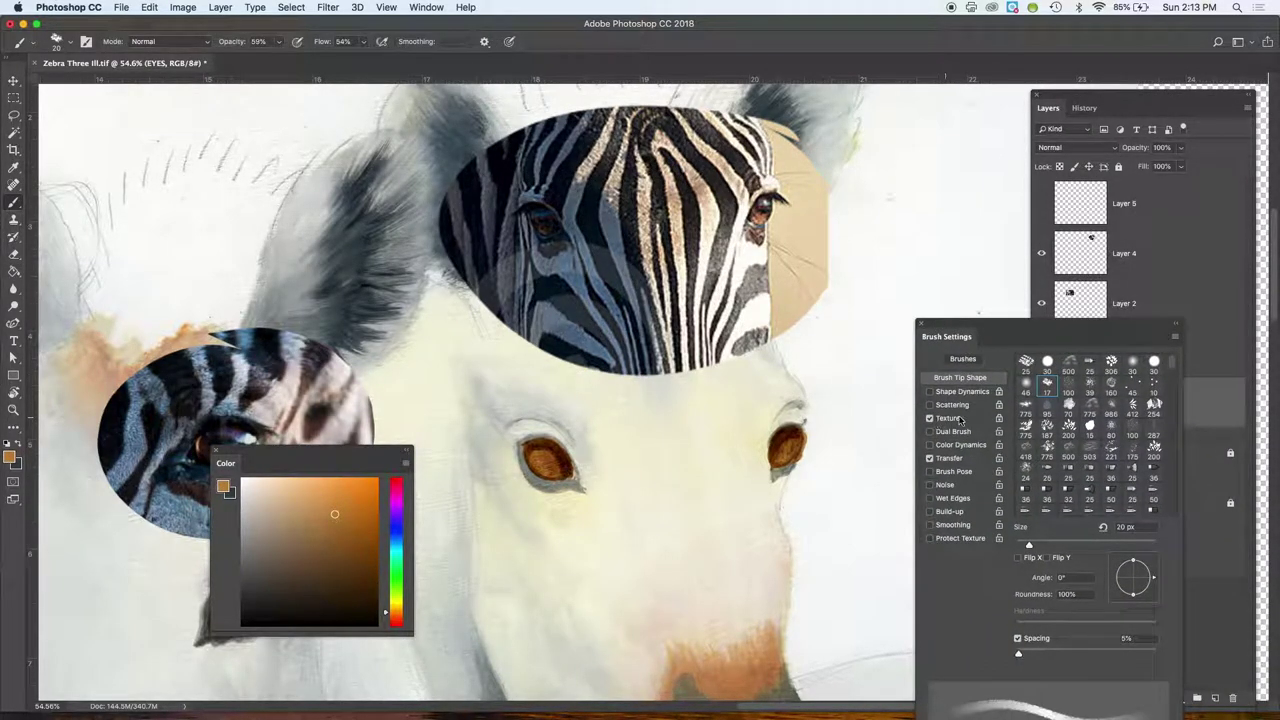
click(952, 420)
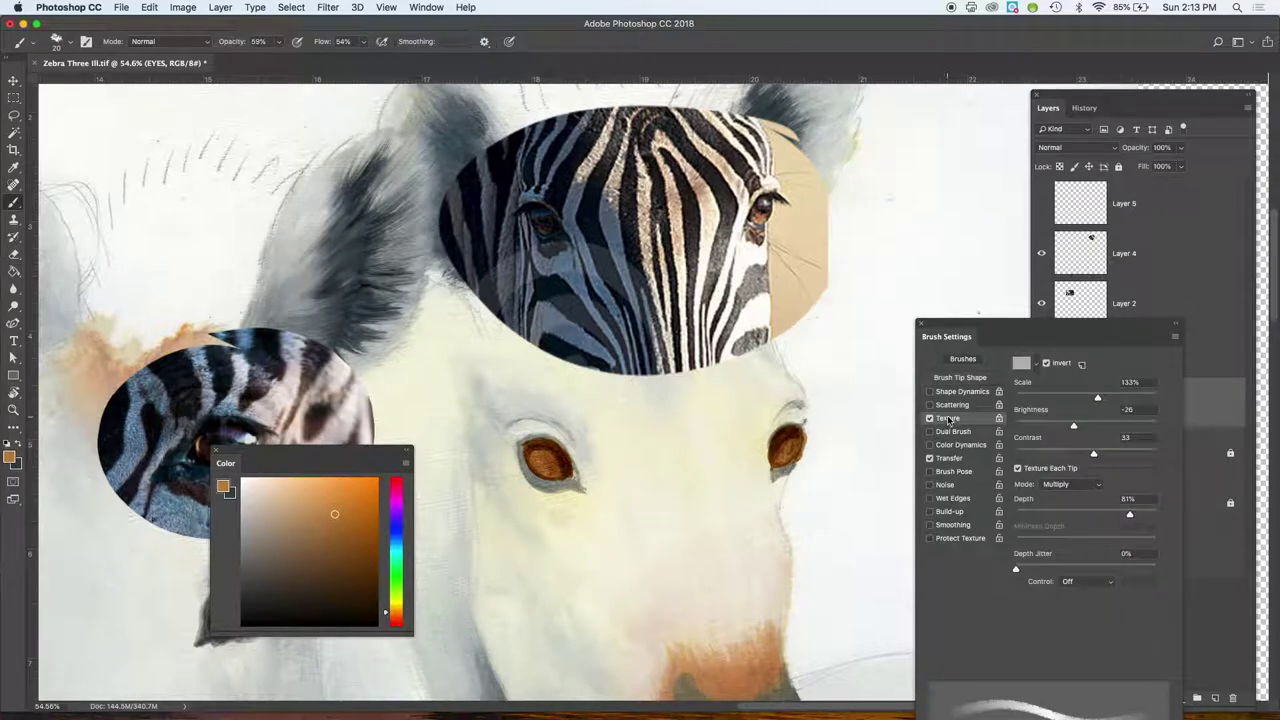
click(1037, 368)
click(1034, 369)
- Paint two test squiggles beside the third zebra's eye, one with Texture off and one with Texture on, and compare them closely
click(929, 418)
mouse_move(866, 395)
mouse_down()
mouse_move(837, 421)
mouse_move(864, 455)
mouse_move(852, 484)
mouse_up()
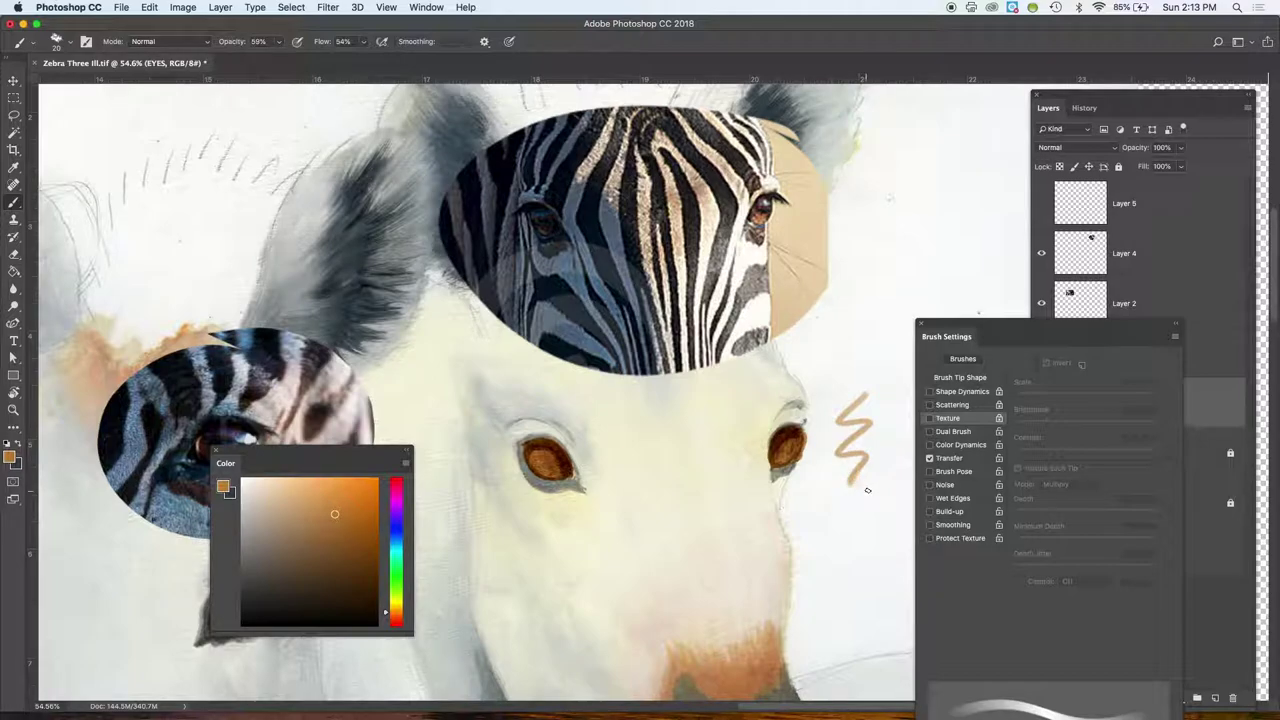
click(930, 418)
drag(900, 392, 885, 470)
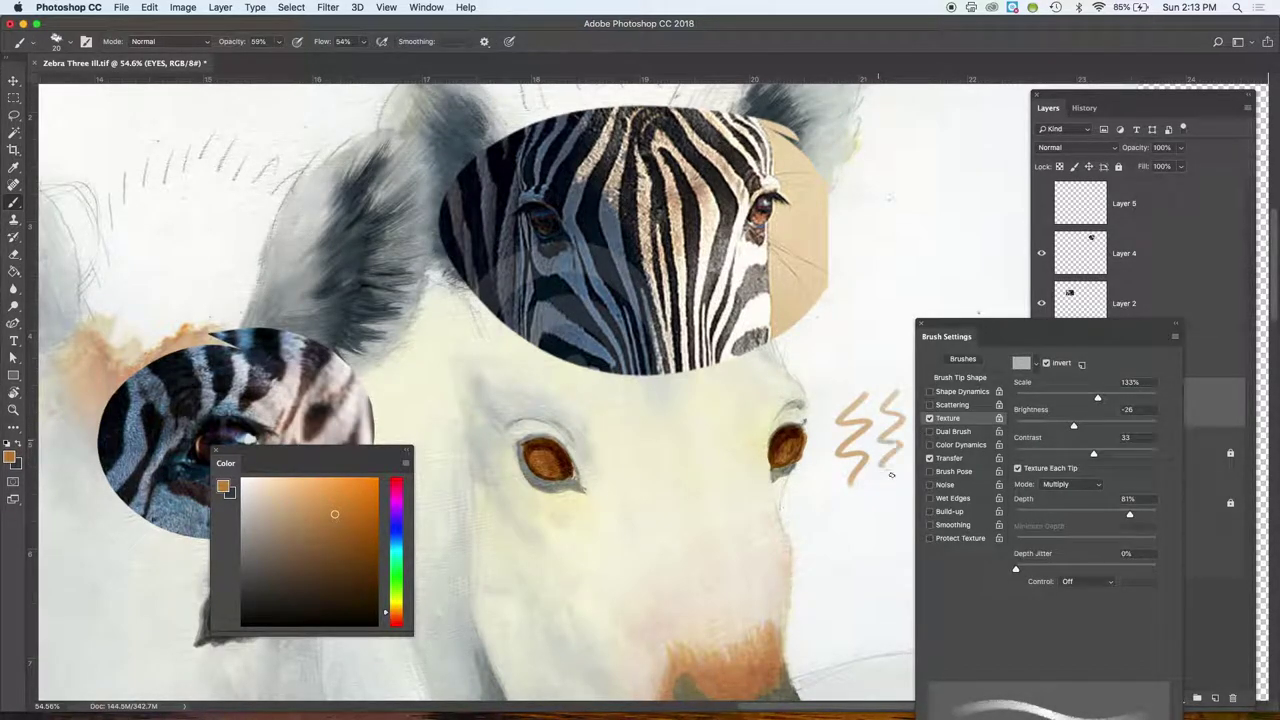
scroll(855, 443, up, 5)
scroll(838, 452, right, 4)
scroll(838, 453, right, 2)
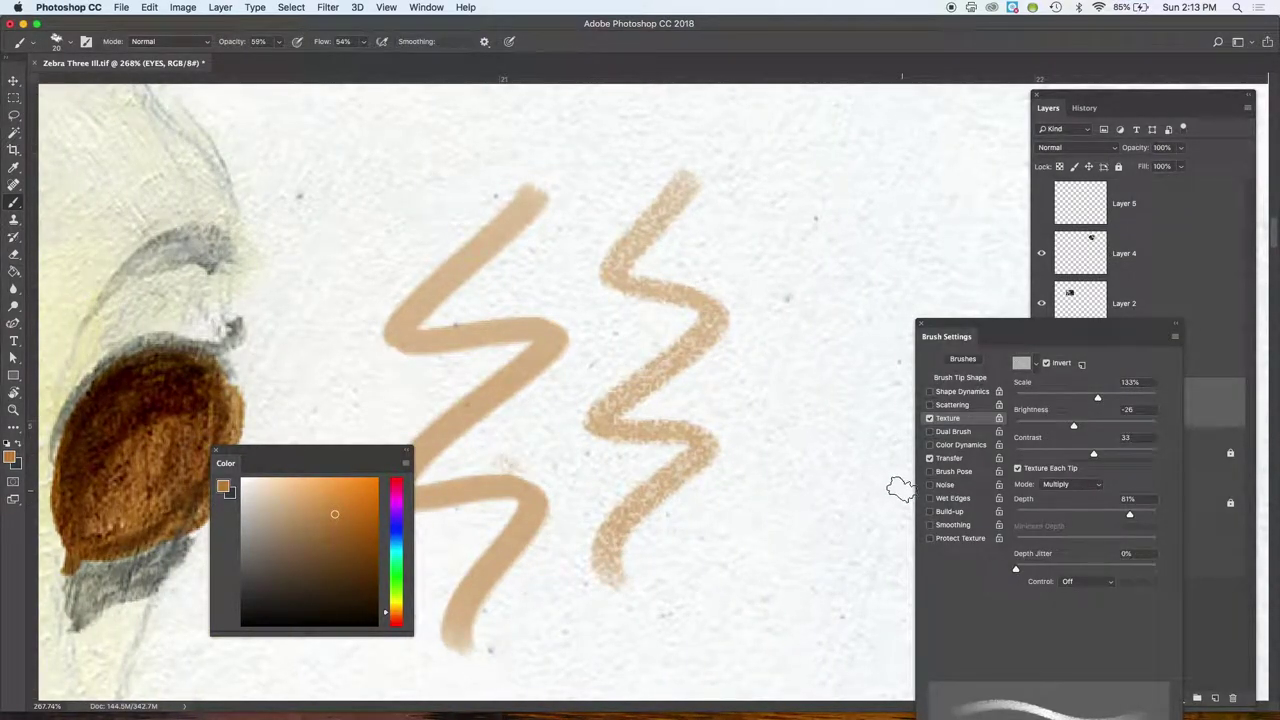
- Undo both test squiggles on the EYES layer
scroll(575, 483, down, 5)
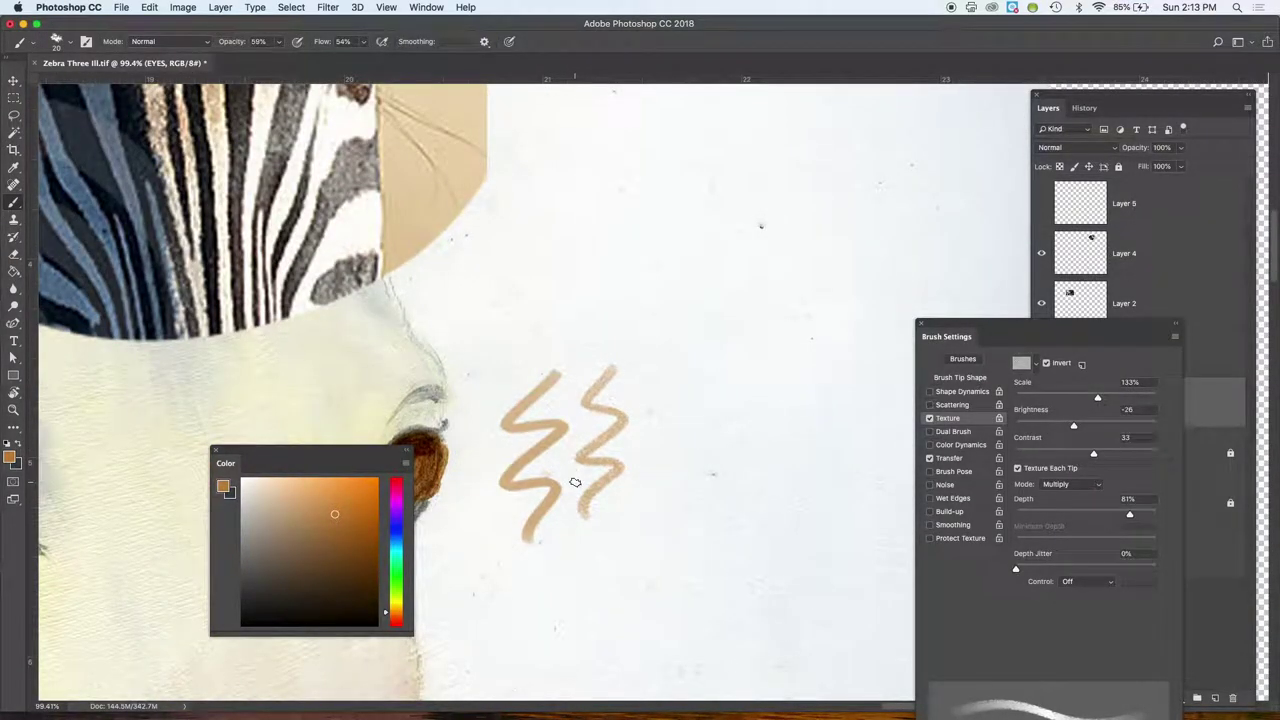
key(super+alt+z)
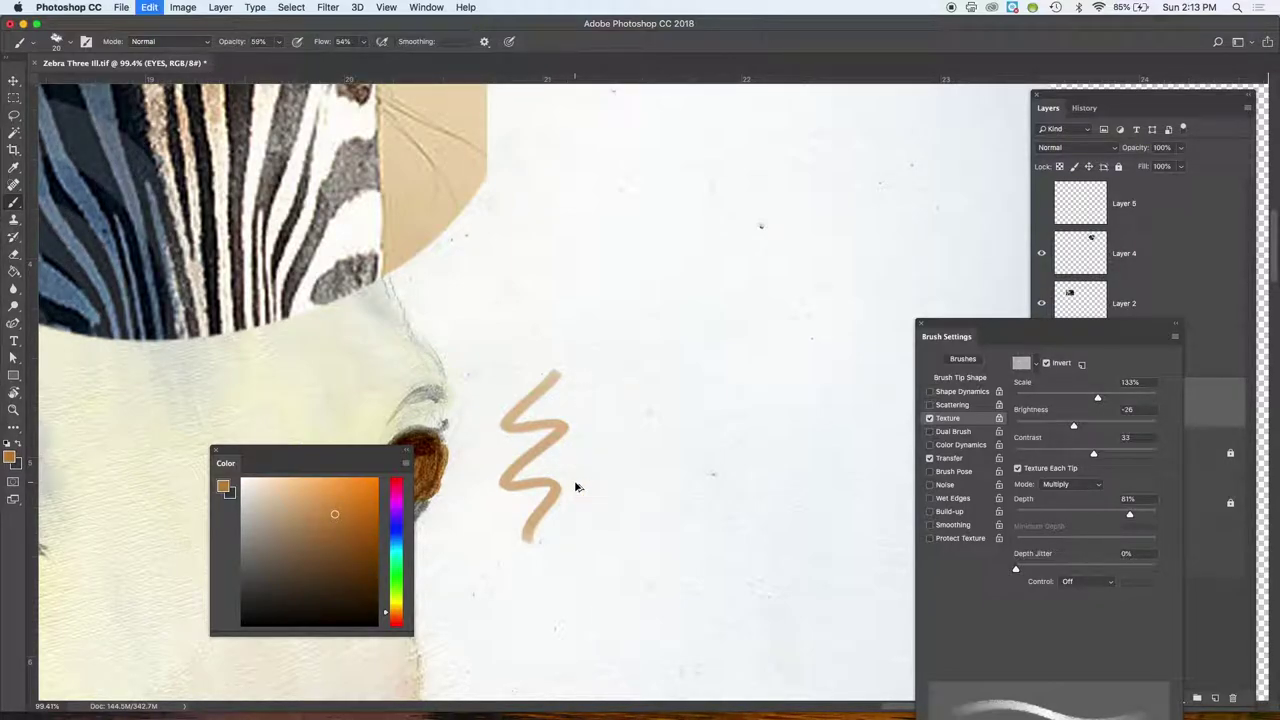
key(super+alt+z)
- Bring the third zebra's eyes into view and move the Brush Settings panel clear of the layer list
scroll(571, 547, left, 2)
scroll(571, 545, left, 4)
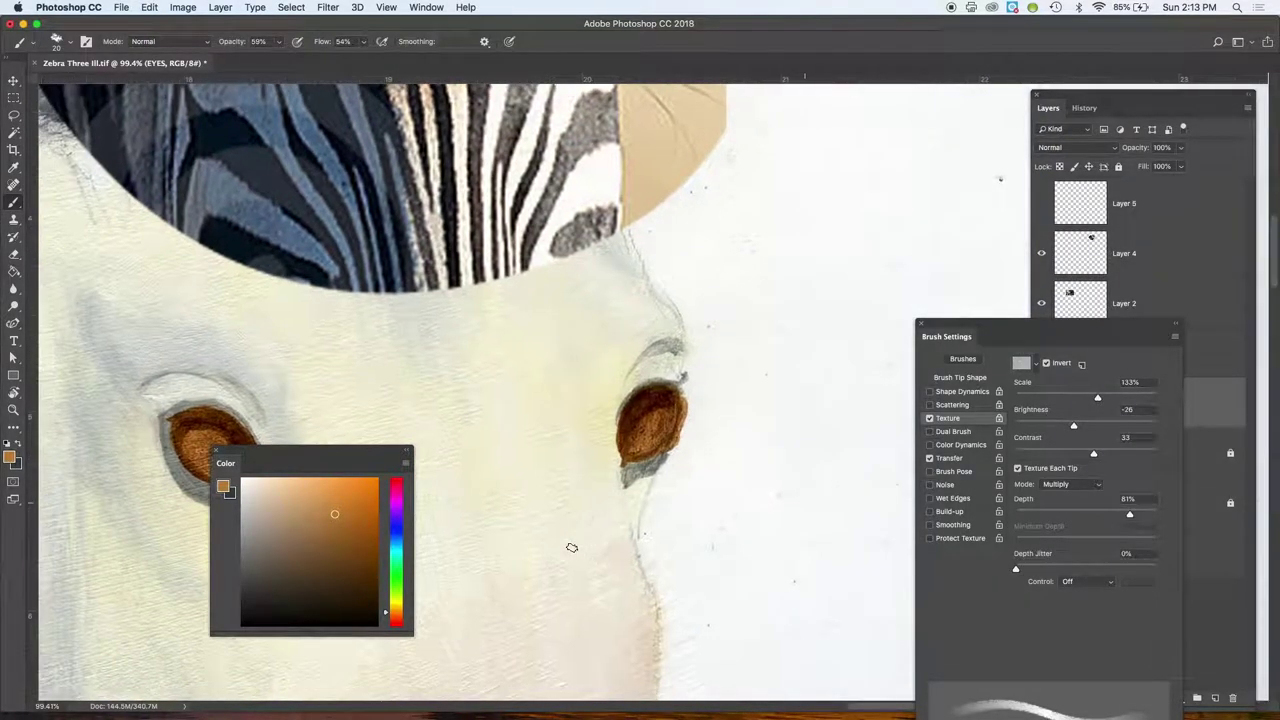
scroll(514, 543, down, 2)
scroll(551, 558, down, 1)
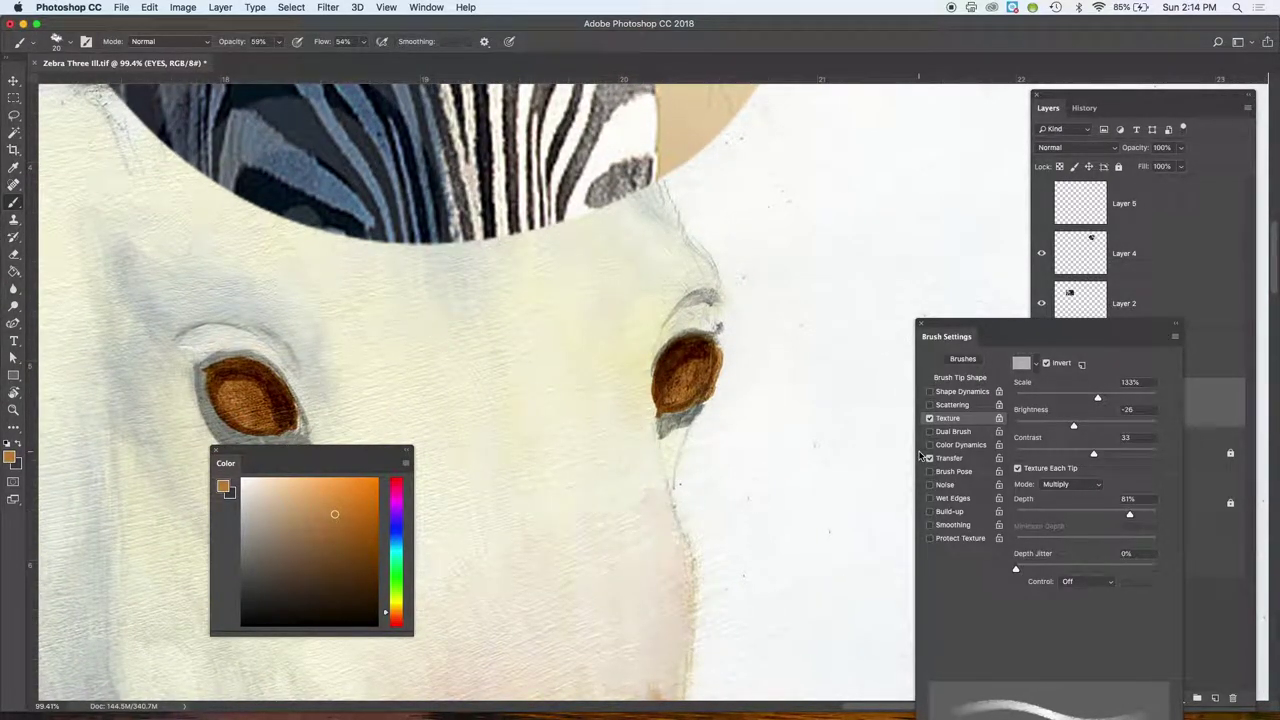
mouse_move(998, 340)
mouse_down()
mouse_move(845, 515)
mouse_move(833, 549)
mouse_up()
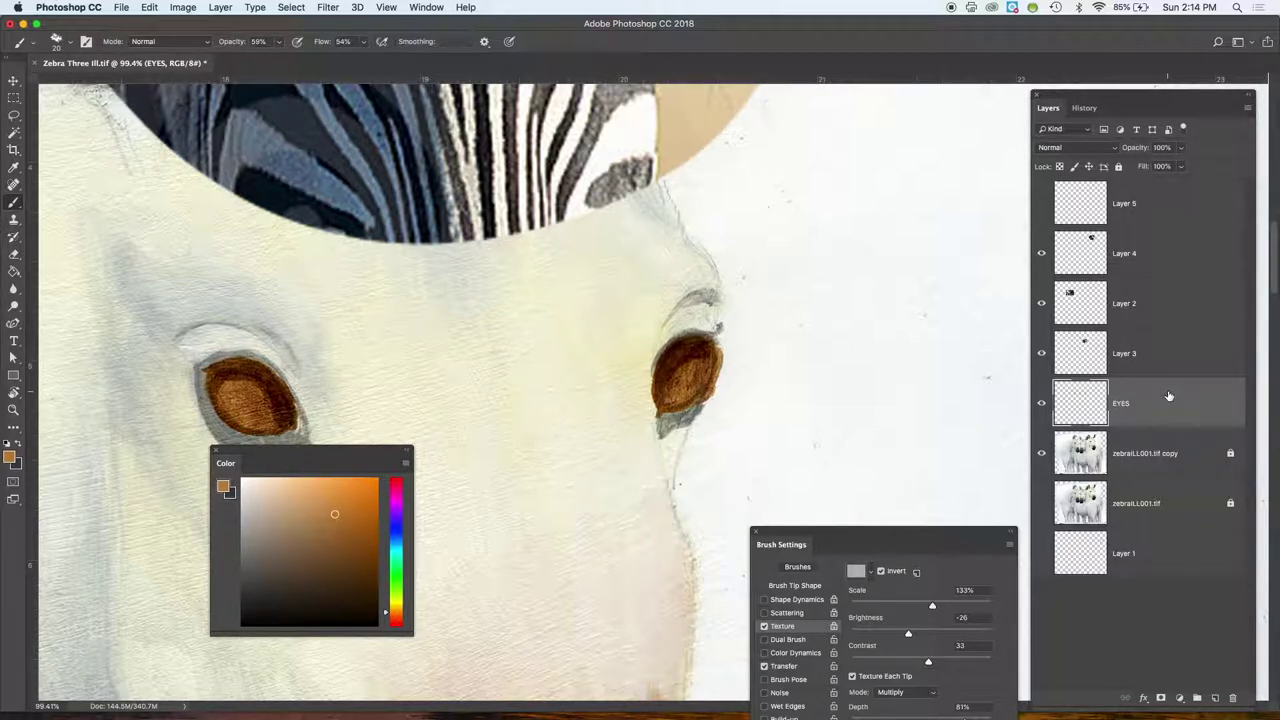
- Toggle the zebraILL001.tif copy layer's visibility and lock off and back on, and return to the EYES layer
click(1196, 453)
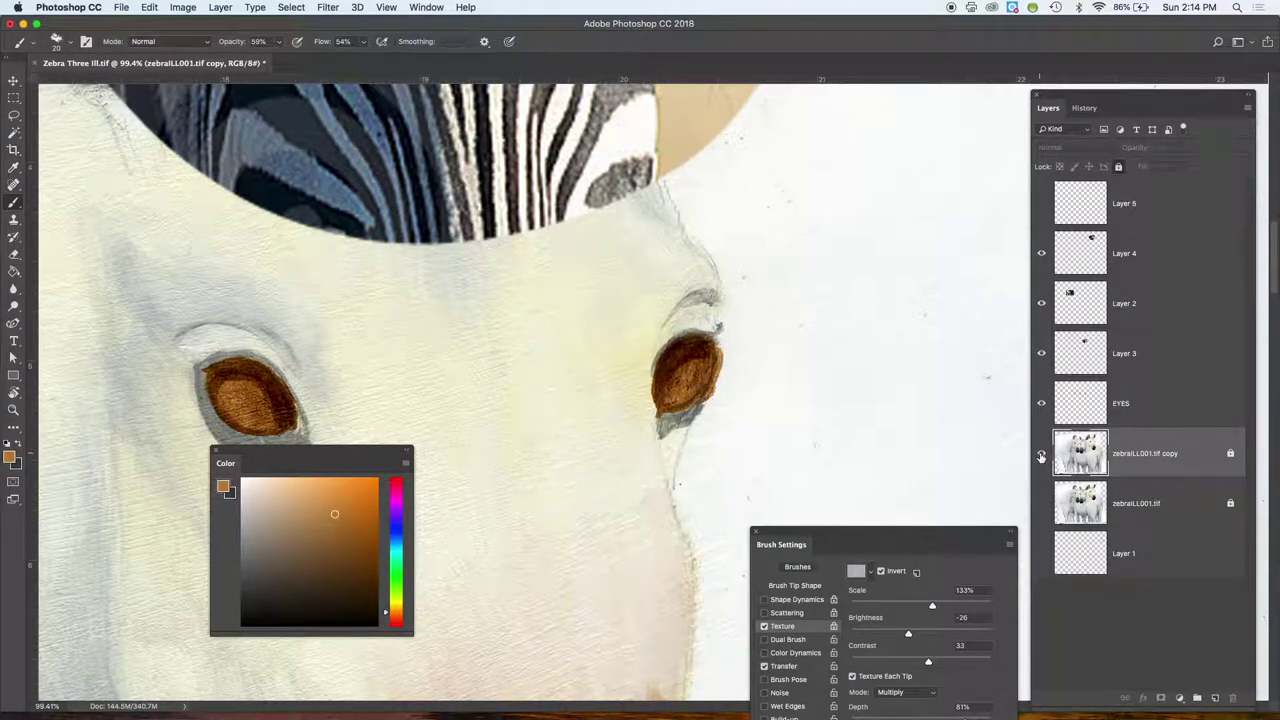
click(1041, 454)
click(1041, 454)
click(1120, 167)
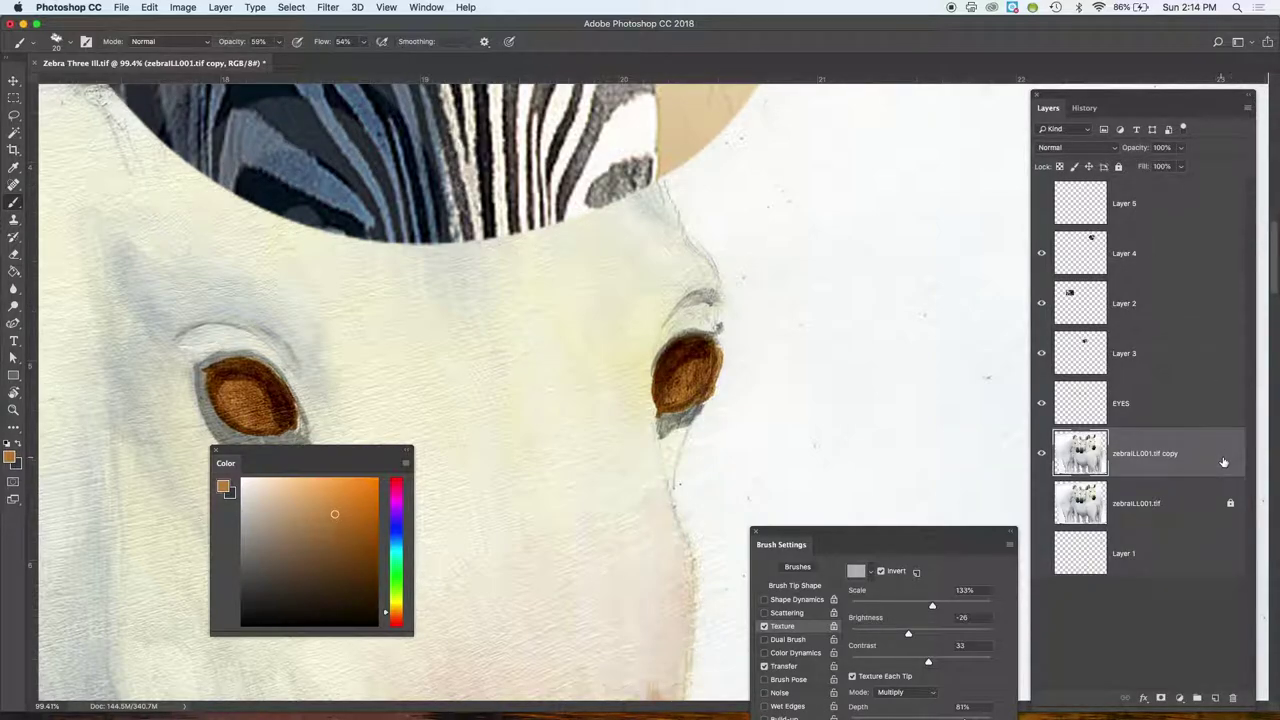
click(1121, 166)
click(1193, 402)
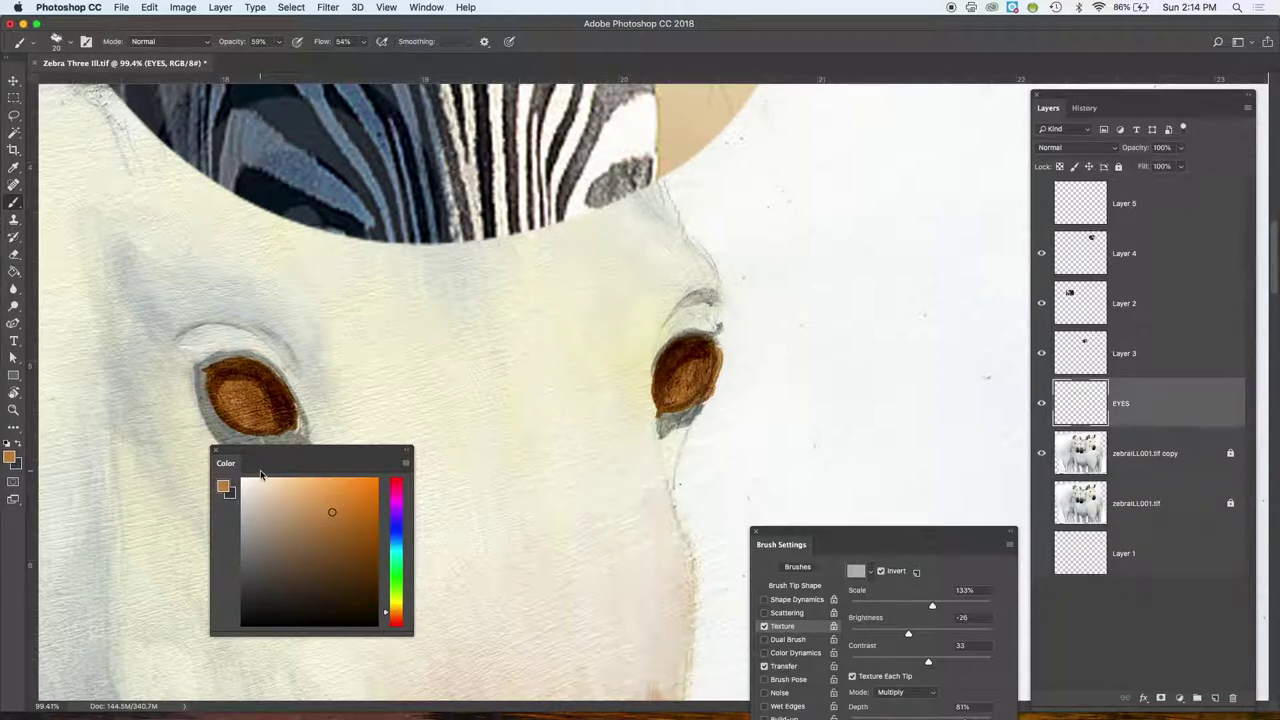
- Lower the brush's opacity and flow and stroke orange-brown over the third zebra's outer eye
drag(236, 42, 226, 44)
drag(322, 42, 306, 46)
mouse_move(703, 371)
mouse_down()
mouse_move(686, 390)
mouse_move(704, 376)
mouse_up()
- Paint a test squiggle beside the outer eye with brush opacity and flow at 100%, and undo it
drag(236, 43, 365, 45)
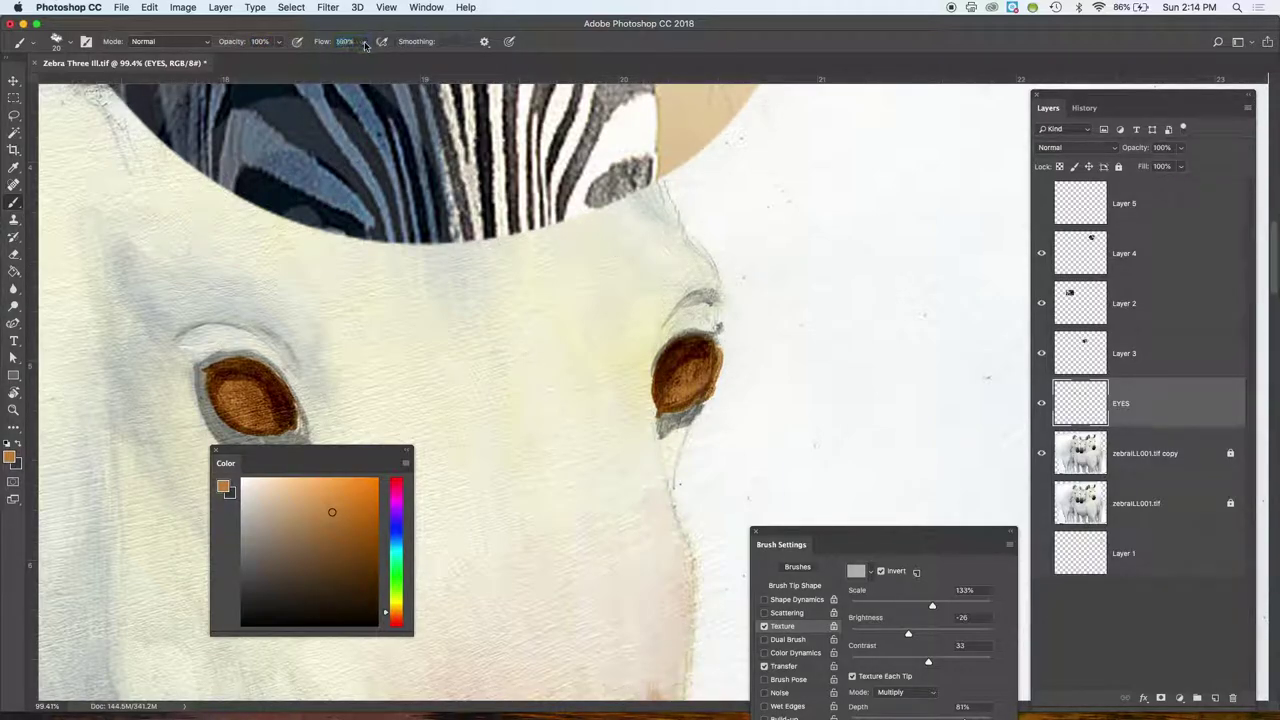
drag(843, 293, 796, 394)
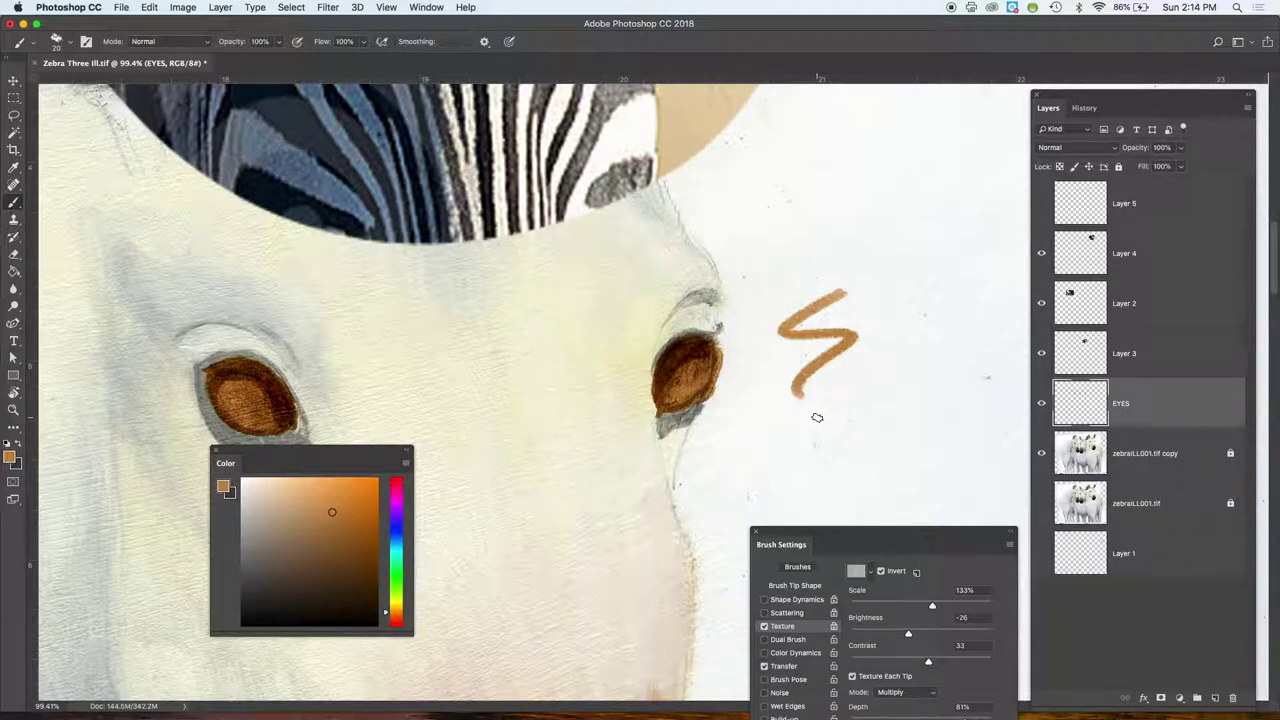
key(super+z)
- Set the brush opacity to 65% and flow to 44%, and brush orange-brown over the outer eye's iris
drag(237, 44, 217, 49)
drag(322, 44, 287, 56)
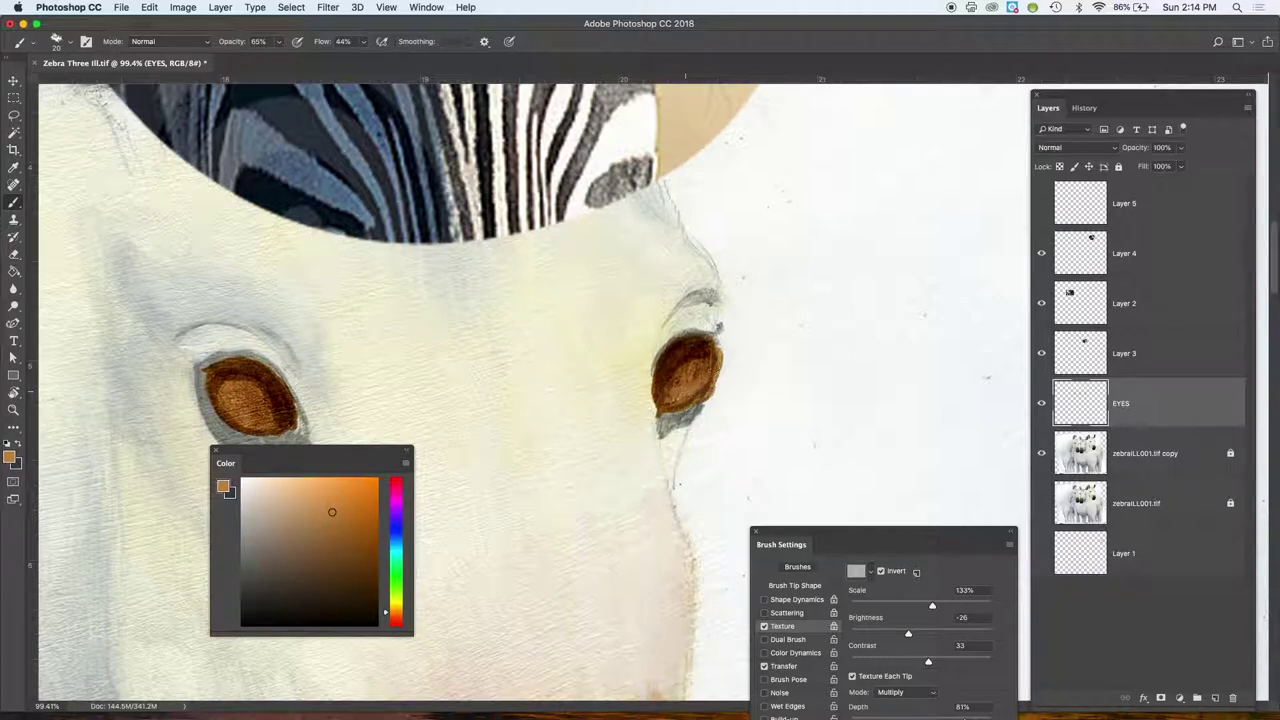
mouse_move(680, 398)
mouse_down()
mouse_move(711, 369)
mouse_move(695, 375)
mouse_up()
- Find the layer holding the zebra-face reference photo, Layer 4, and move the photo down beside the third zebra's outer eye
scroll(549, 483, up, 5)
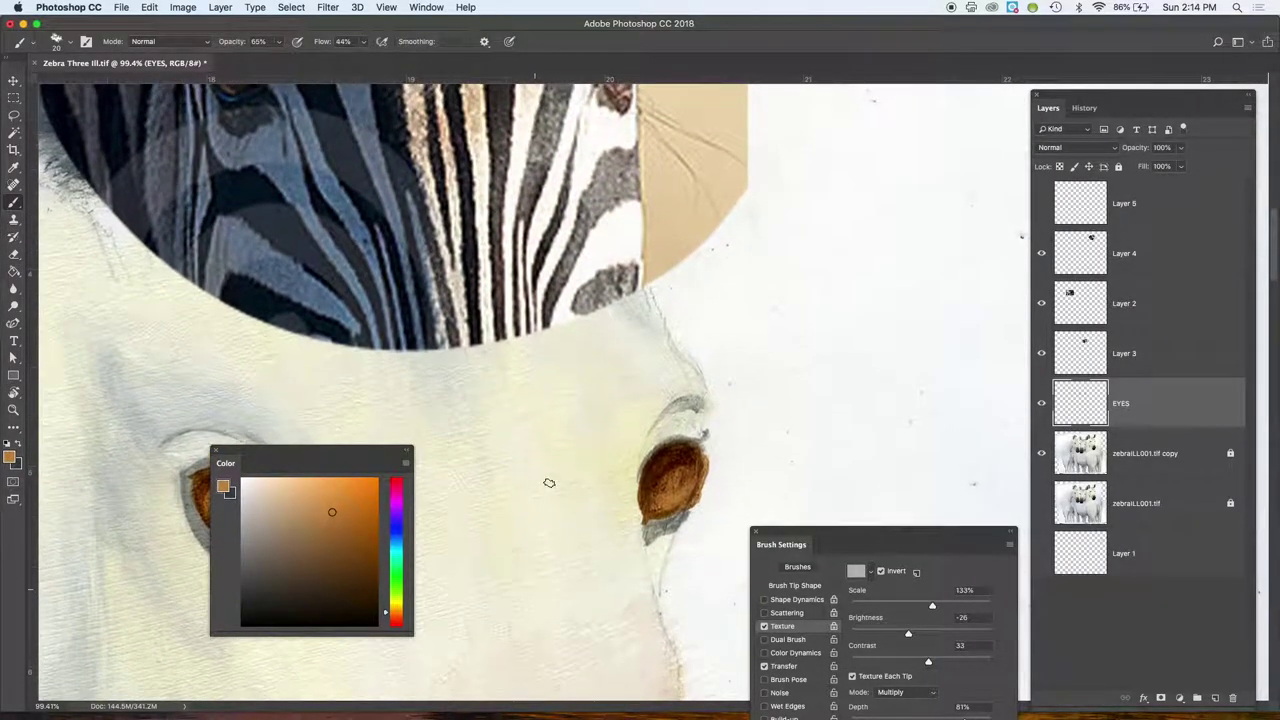
scroll(549, 483, up, 3)
scroll(520, 528, right, 2)
scroll(520, 528, up, 2)
scroll(520, 528, right, 2)
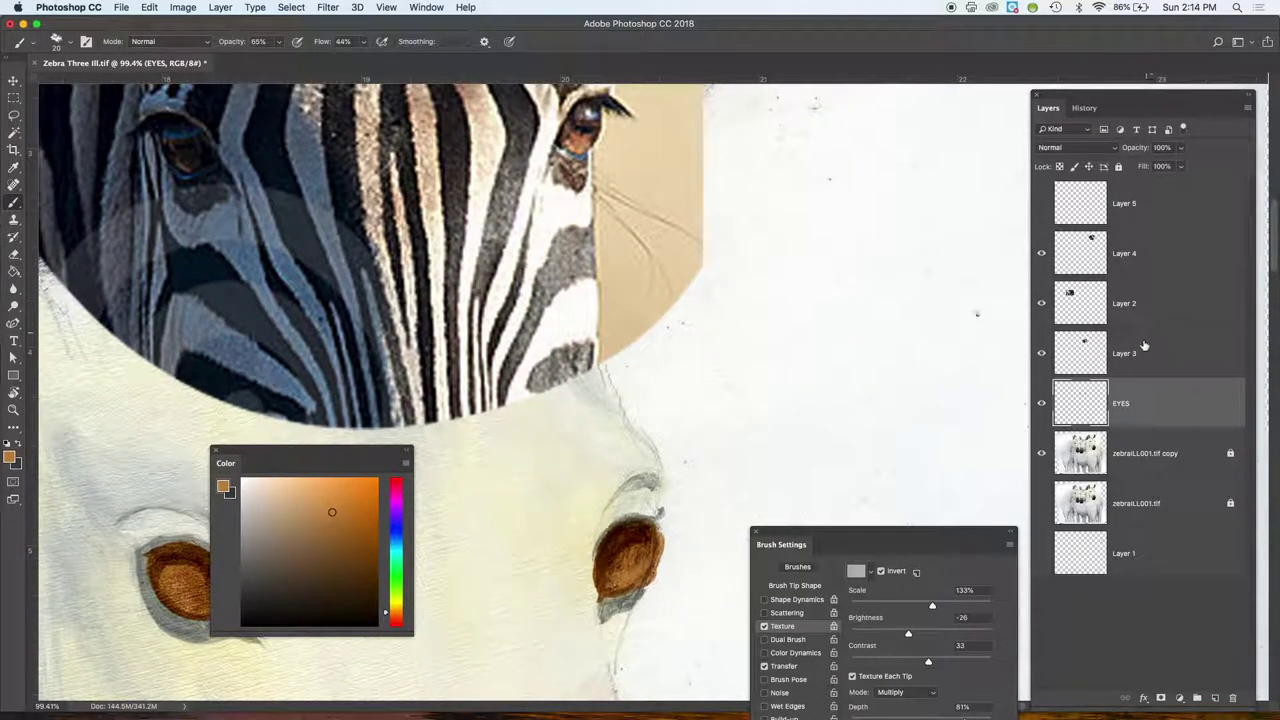
click(1145, 350)
click(1043, 254)
click(1043, 254)
click(1057, 253)
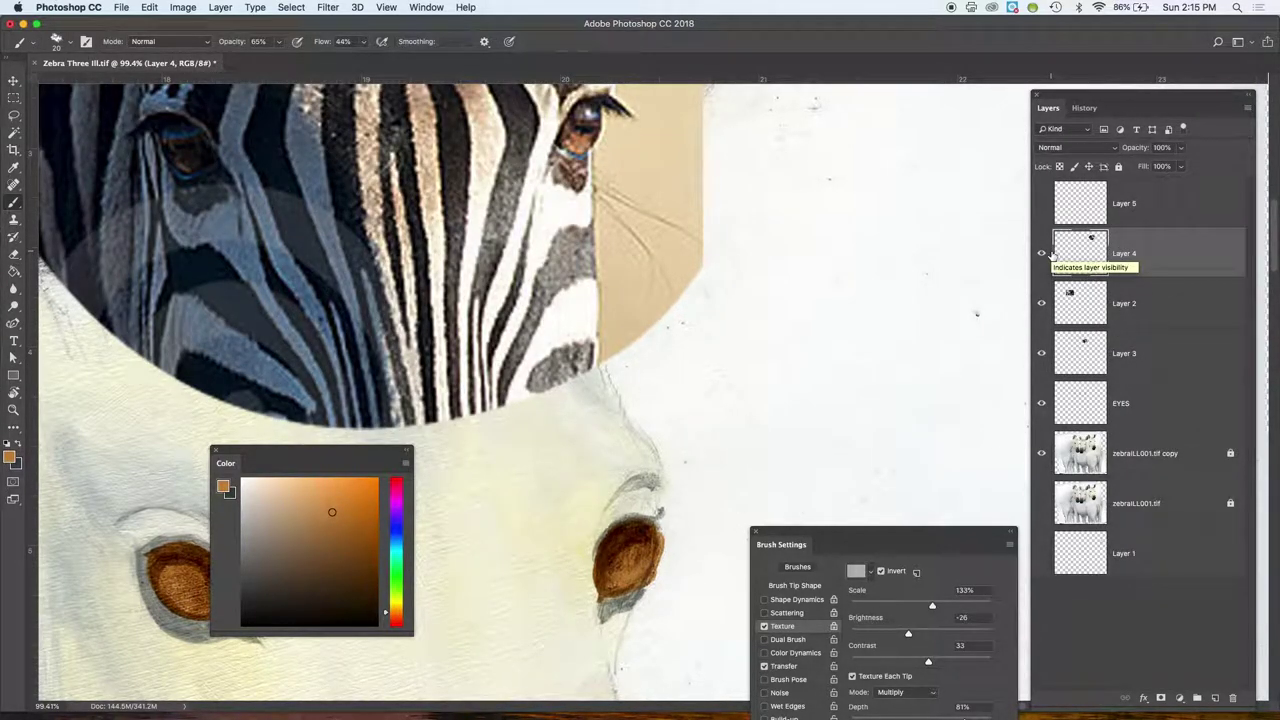
key(super+t)
drag(623, 185, 491, 363)
key(Return)
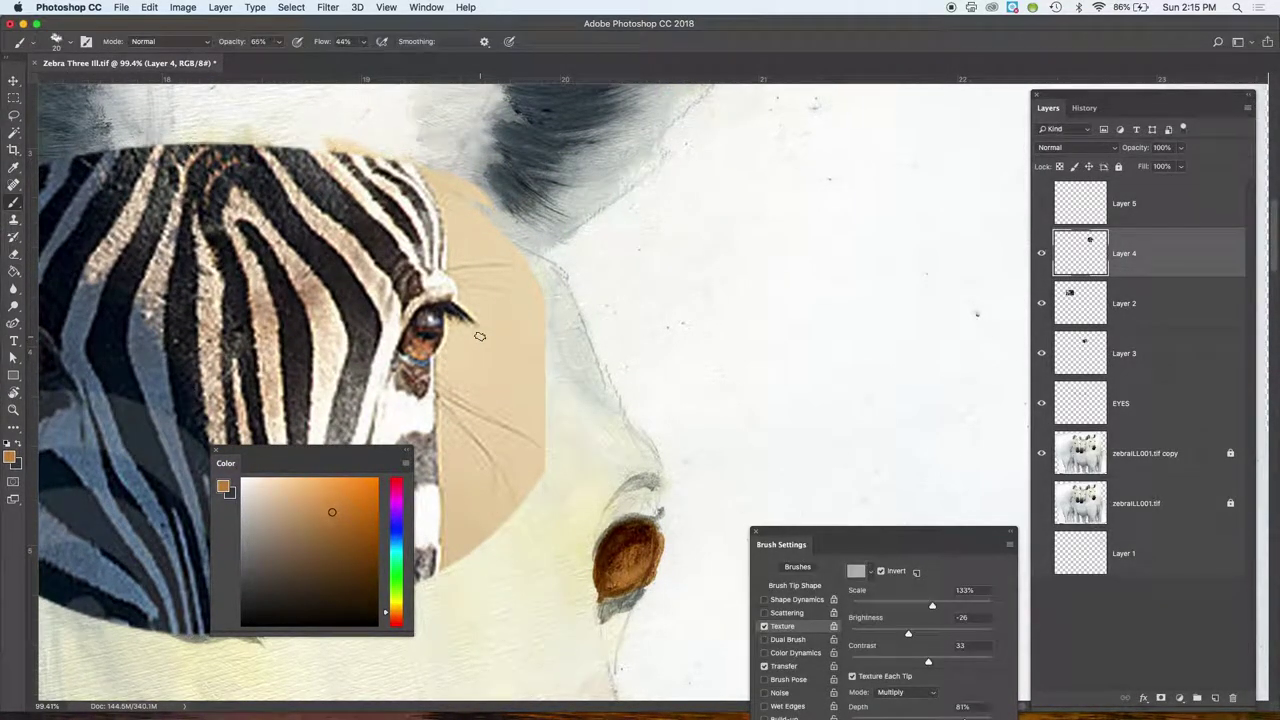
- On the EYES layer, shade the upper part and rim of the third zebra's outer eye in near-black, reducing the brush for the edge
click(1155, 387)
scroll(514, 603, down, 5)
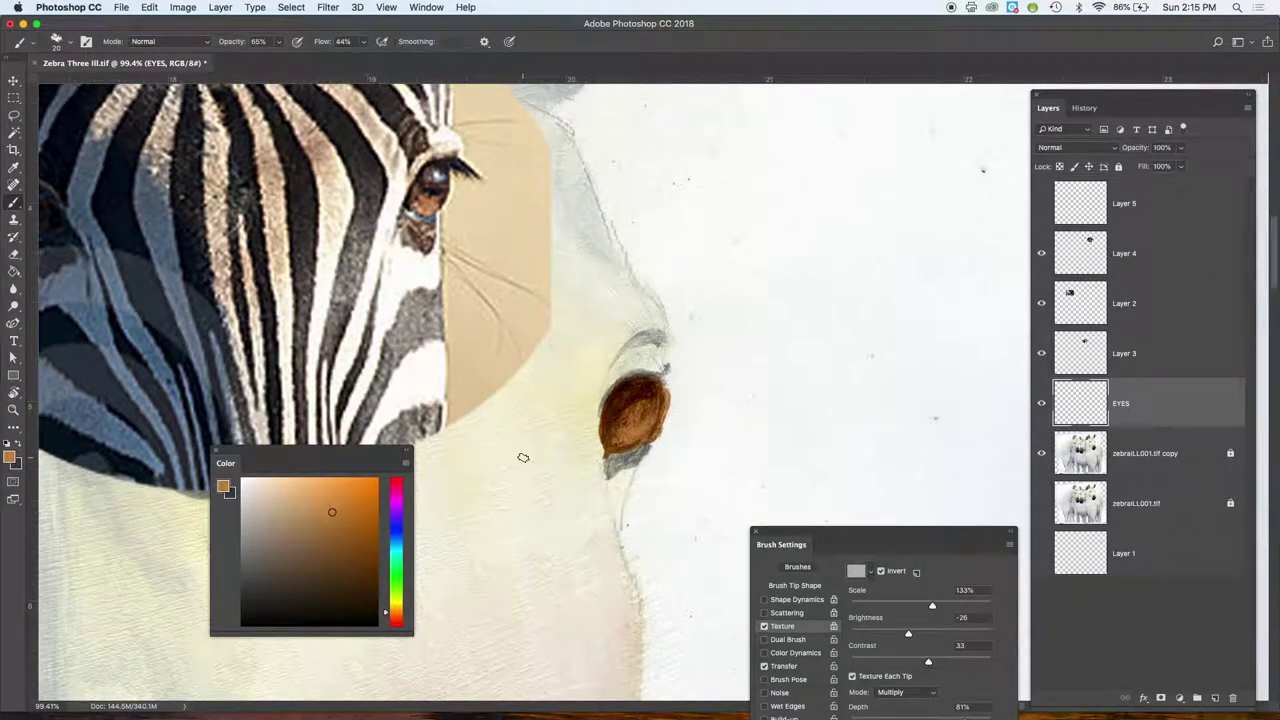
click(302, 601)
drag(300, 598, 300, 606)
mouse_move(650, 389)
mouse_down()
mouse_move(610, 410)
mouse_move(634, 394)
mouse_move(608, 422)
mouse_move(608, 449)
mouse_move(609, 432)
mouse_move(663, 390)
mouse_move(648, 379)
mouse_move(618, 393)
mouse_move(606, 456)
mouse_move(628, 391)
mouse_up()
key(bracketleft)
key(bracketleft)
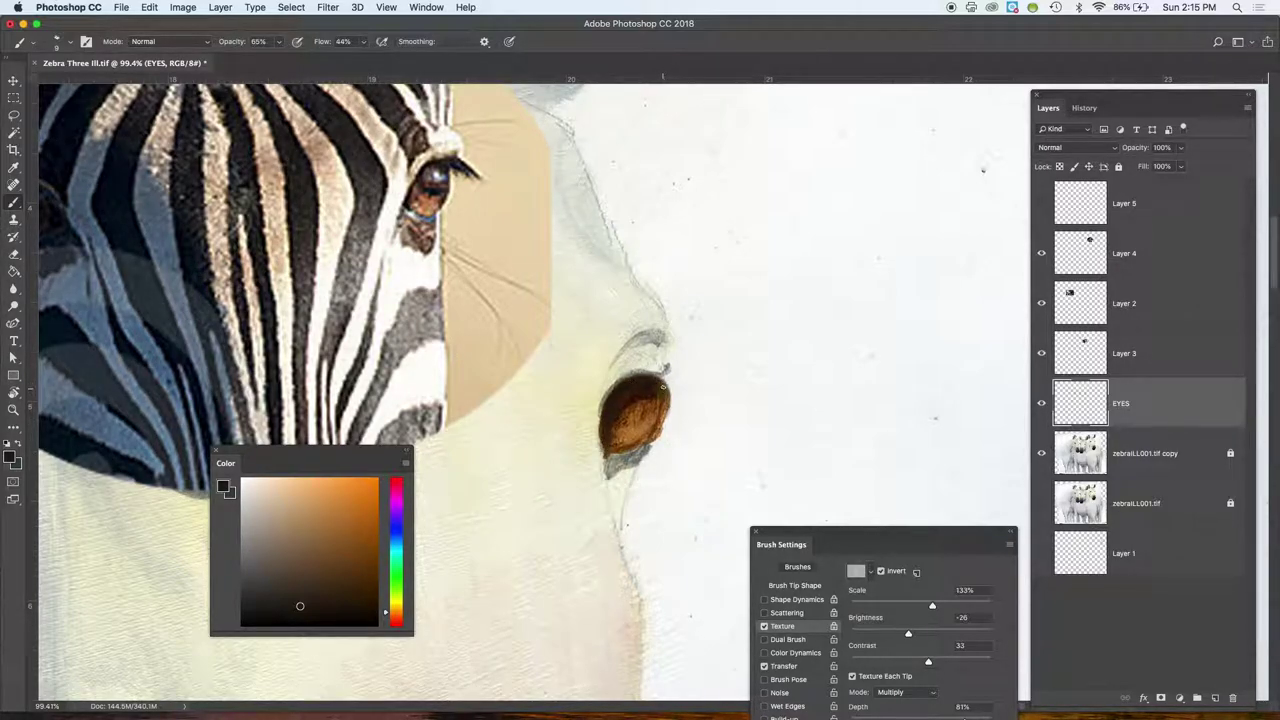
- Pick a muted tan and brush it over the lower inner part of the outer eye's iris
click(316, 595)
click(309, 567)
click(292, 519)
mouse_move(621, 434)
mouse_down()
mouse_move(607, 416)
mouse_move(619, 420)
mouse_up()
- Enlarge the brush to 20 px and blend brown into the lower iris and dark brown into its outer side
key(])
key(])
key(])
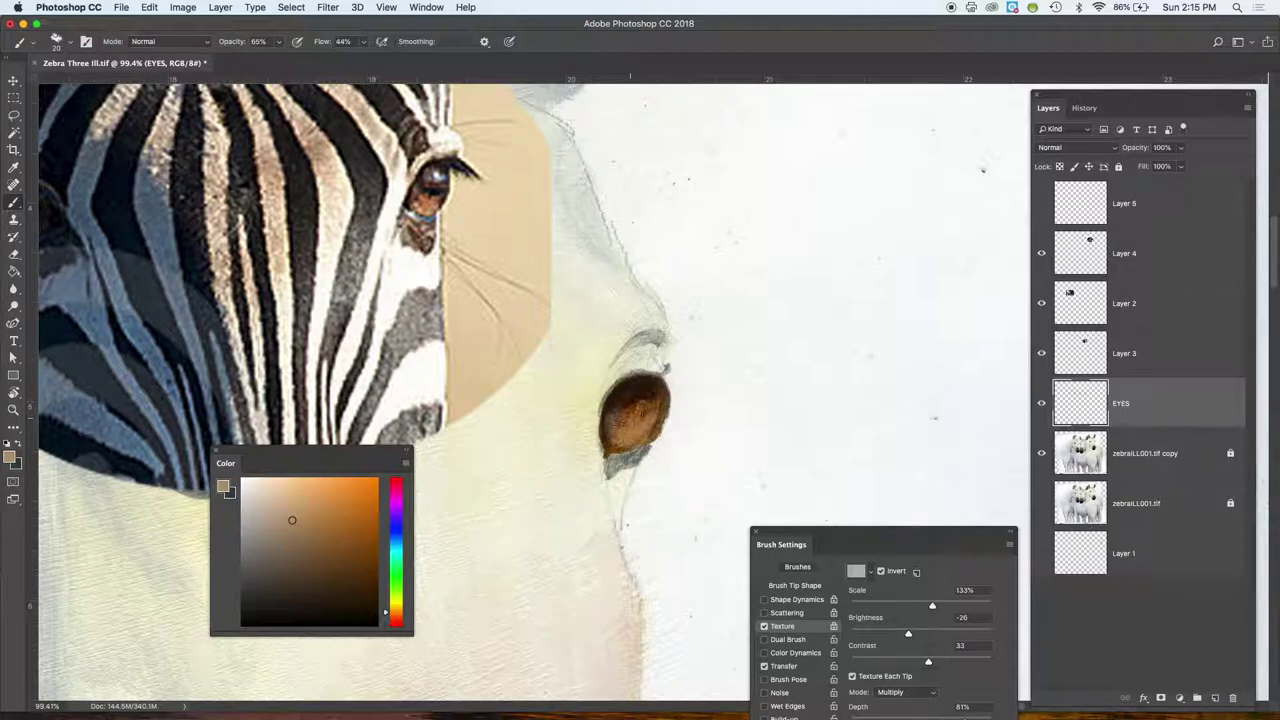
click(337, 557)
mouse_move(644, 440)
mouse_down()
mouse_move(611, 440)
mouse_move(639, 437)
mouse_up()
click(314, 584)
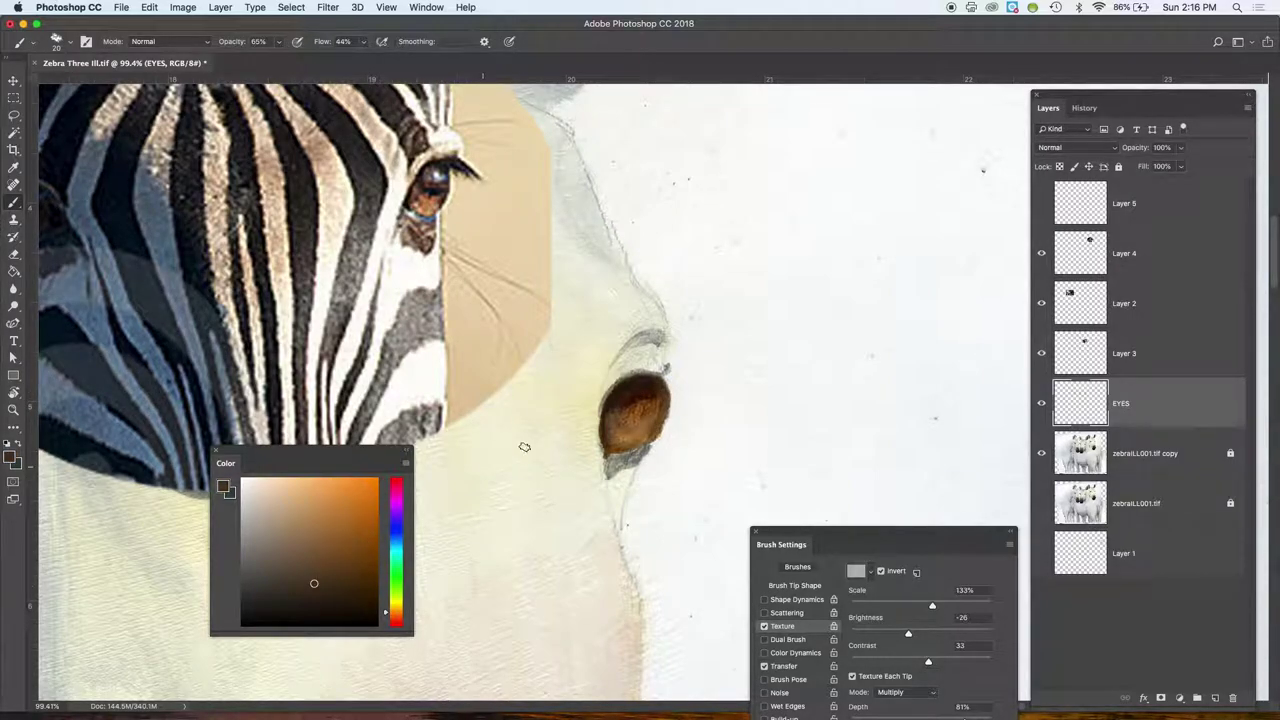
drag(660, 398, 648, 402)
- Outline the outer eye's lower inner edge in near-black with a 10 px brush
click(266, 611)
key(bracketleft)
mouse_move(597, 436)
mouse_down()
mouse_move(601, 454)
mouse_move(598, 430)
mouse_move(619, 453)
mouse_up()
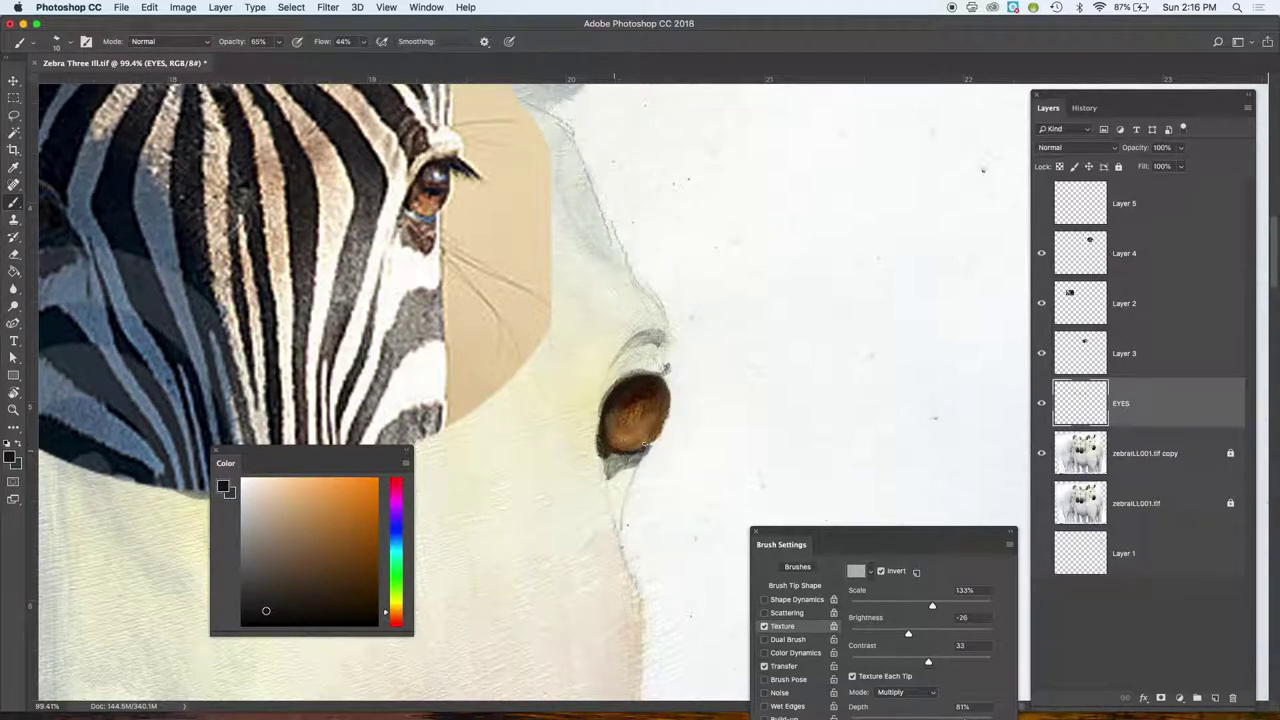
- Fill the shadow beneath the outer eye in near-black with a larger brush, and add a grey highlight along the lower lid
key(bracketright)
key(bracketright)
key(bracketright)
key(bracketright)
key(bracketright)
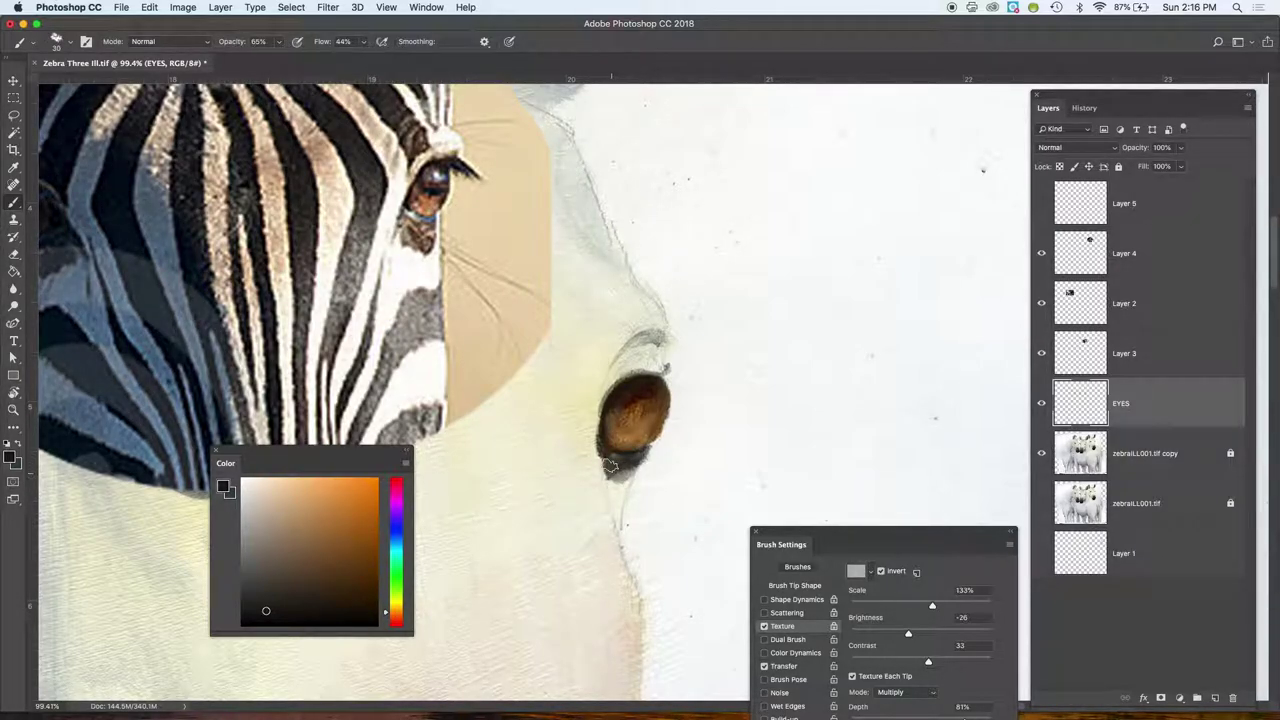
drag(615, 457, 620, 470)
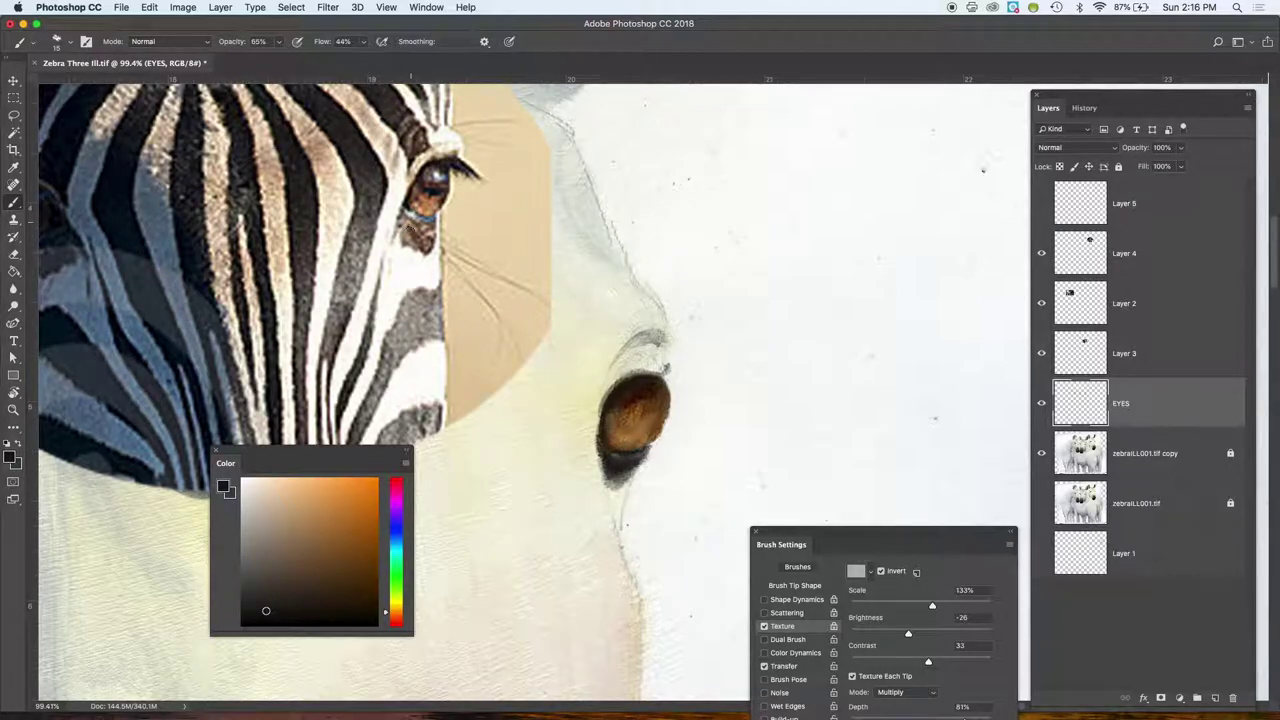
click(251, 548)
drag(614, 452, 638, 459)
- Paint a dark pupil in the centre of the outer eye with a 25 px brush, deepening it with near-black
click(286, 610)
key(bracketright)
key(bracketright)
key(bracketright)
mouse_move(637, 408)
mouse_down()
mouse_move(639, 420)
mouse_move(660, 397)
mouse_move(653, 413)
mouse_move(614, 420)
mouse_move(648, 424)
mouse_move(638, 428)
mouse_move(644, 392)
mouse_move(631, 416)
mouse_move(641, 408)
mouse_up()
click(254, 607)
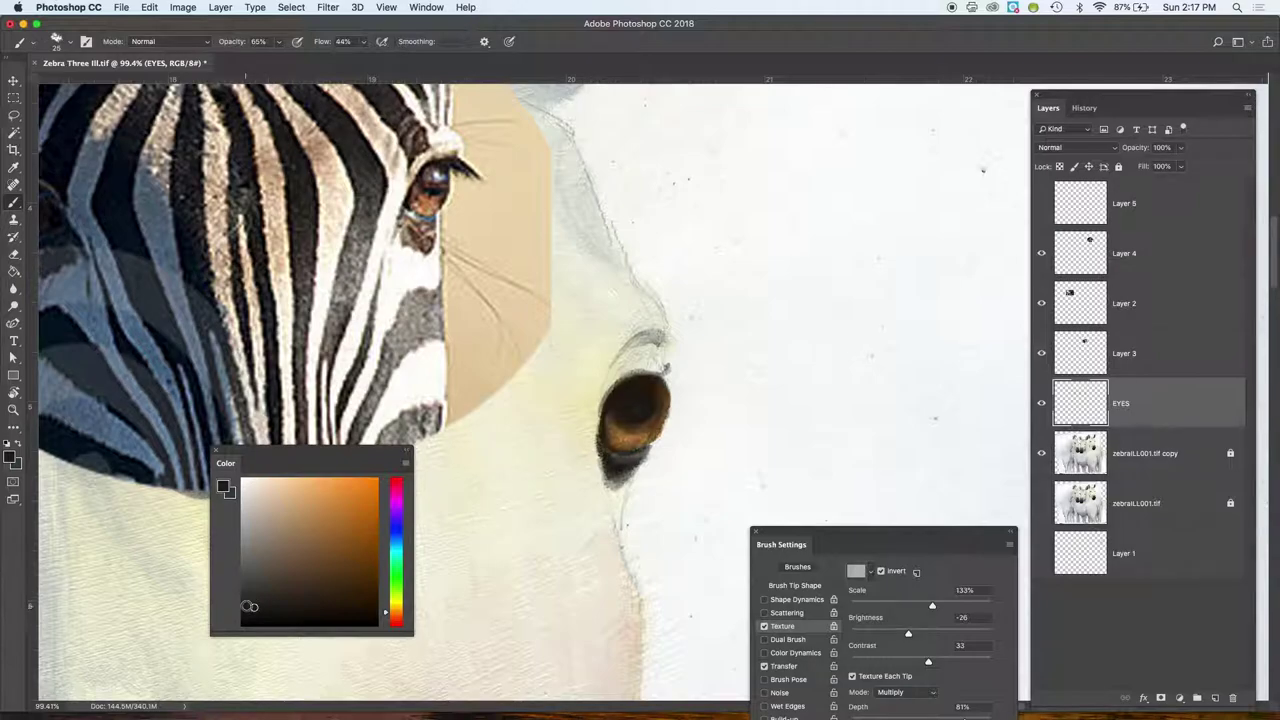
drag(645, 394, 649, 389)
- Reduce the brush to 10 px and paint light orange highlights along the lower iris of the outer eye
key(bracketleft)
key(bracketleft)
click(318, 491)
drag(630, 437, 640, 442)
click(278, 493)
- Paint a soft white reflection on the pupil with the Soft Round Pressure Size brush at 34% opacity and Texture off
click(57, 42)
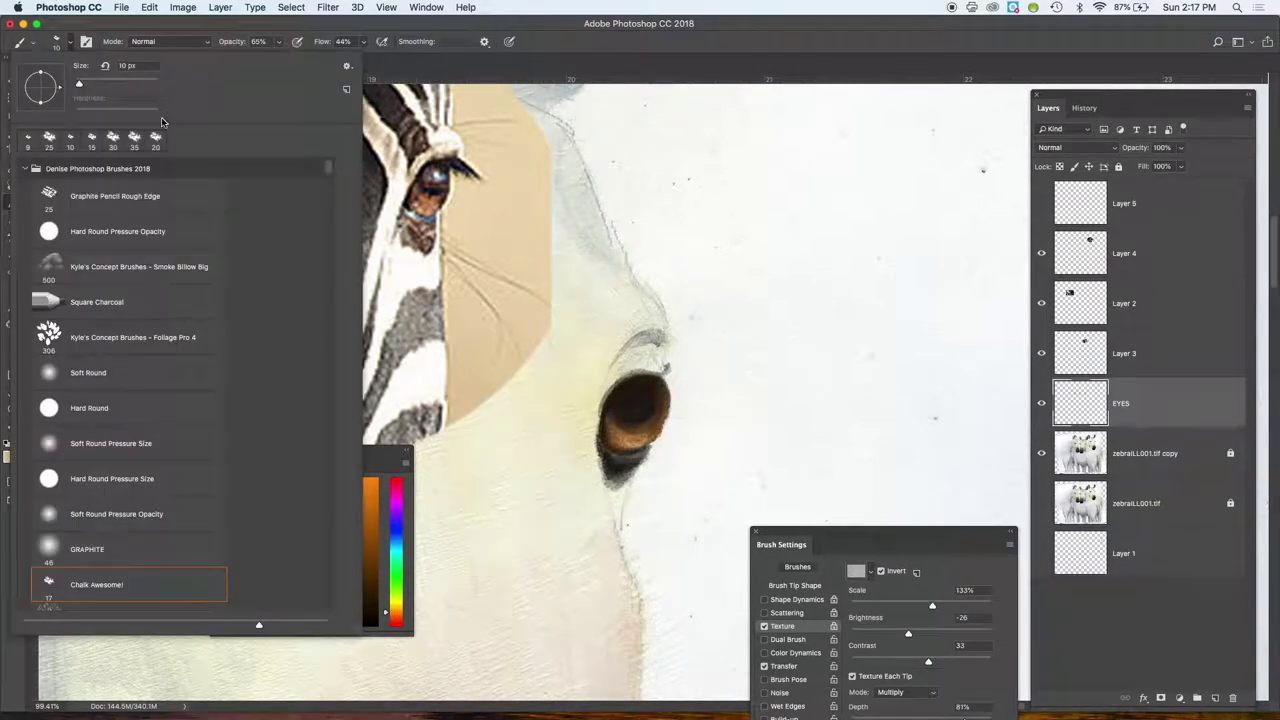
click(169, 439)
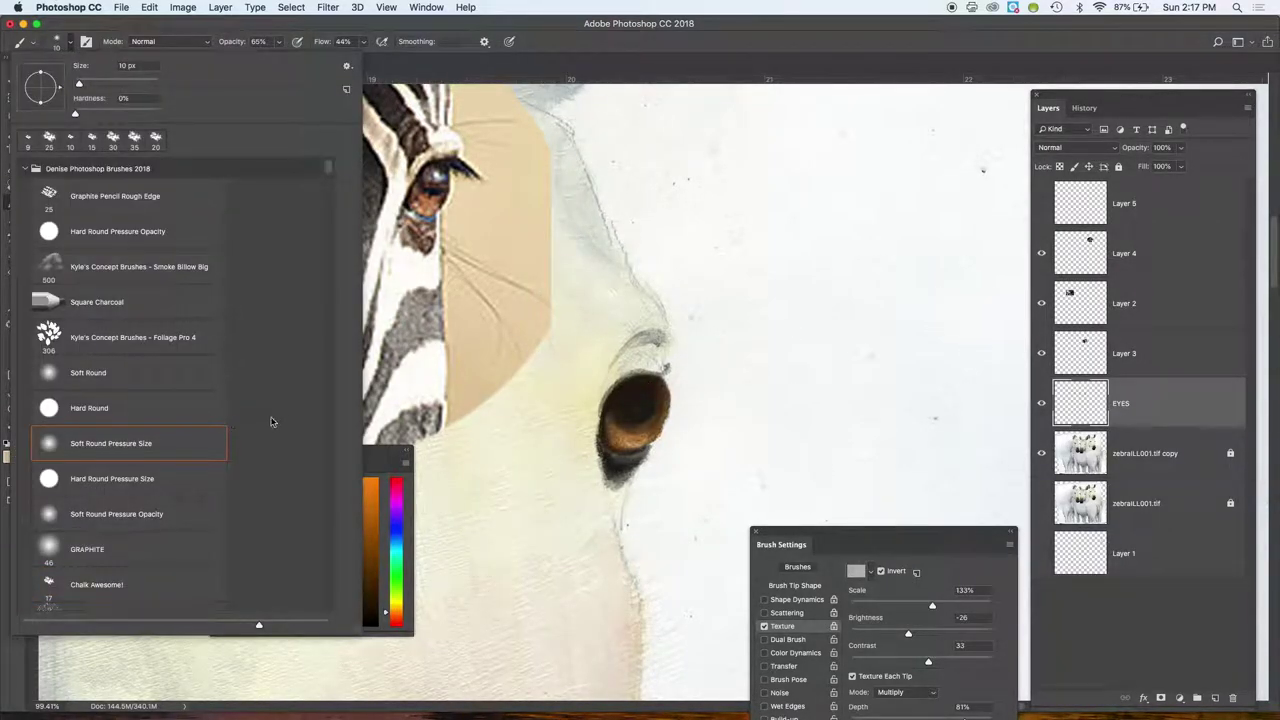
click(418, 33)
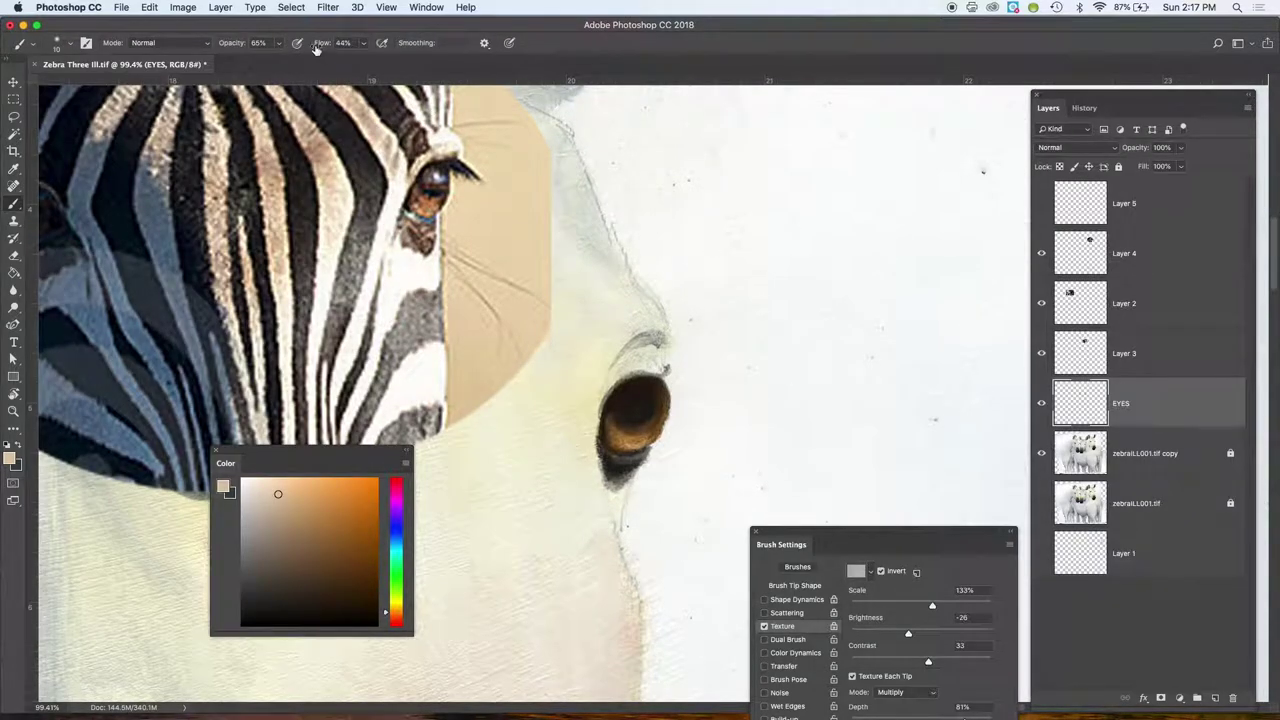
drag(240, 43, 214, 45)
click(241, 481)
drag(645, 400, 652, 384)
click(765, 627)
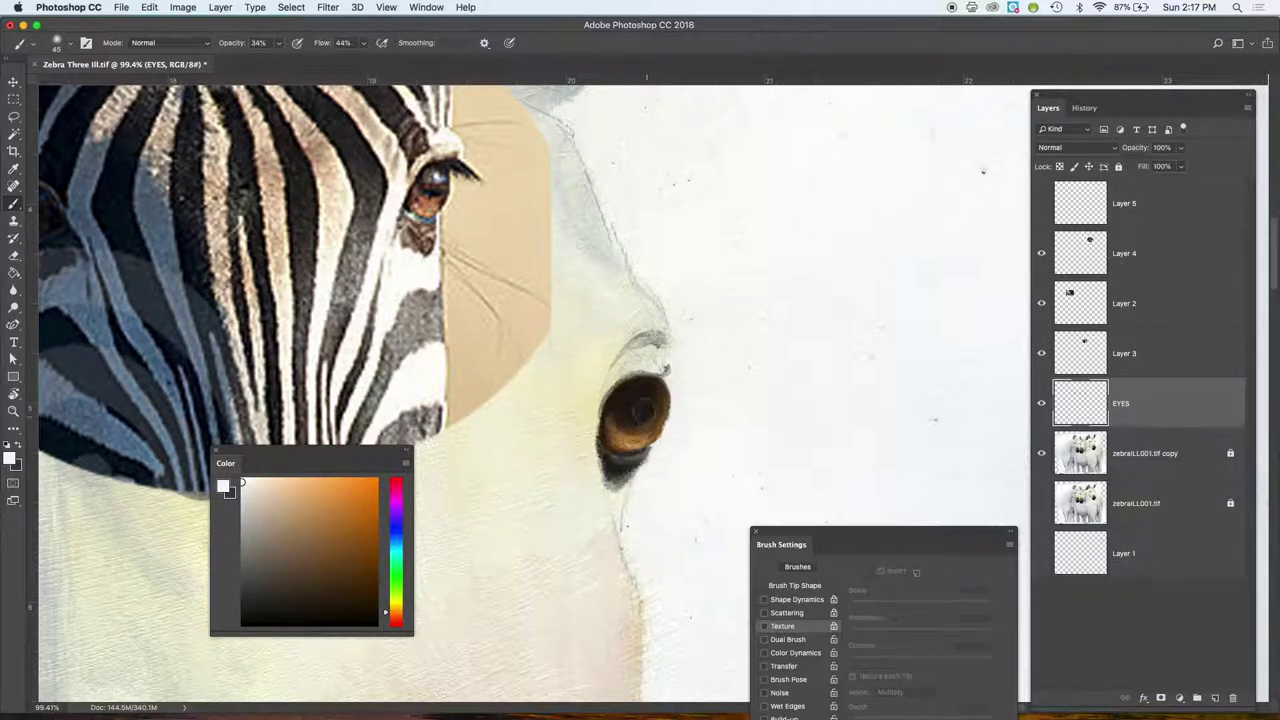
click(648, 399)
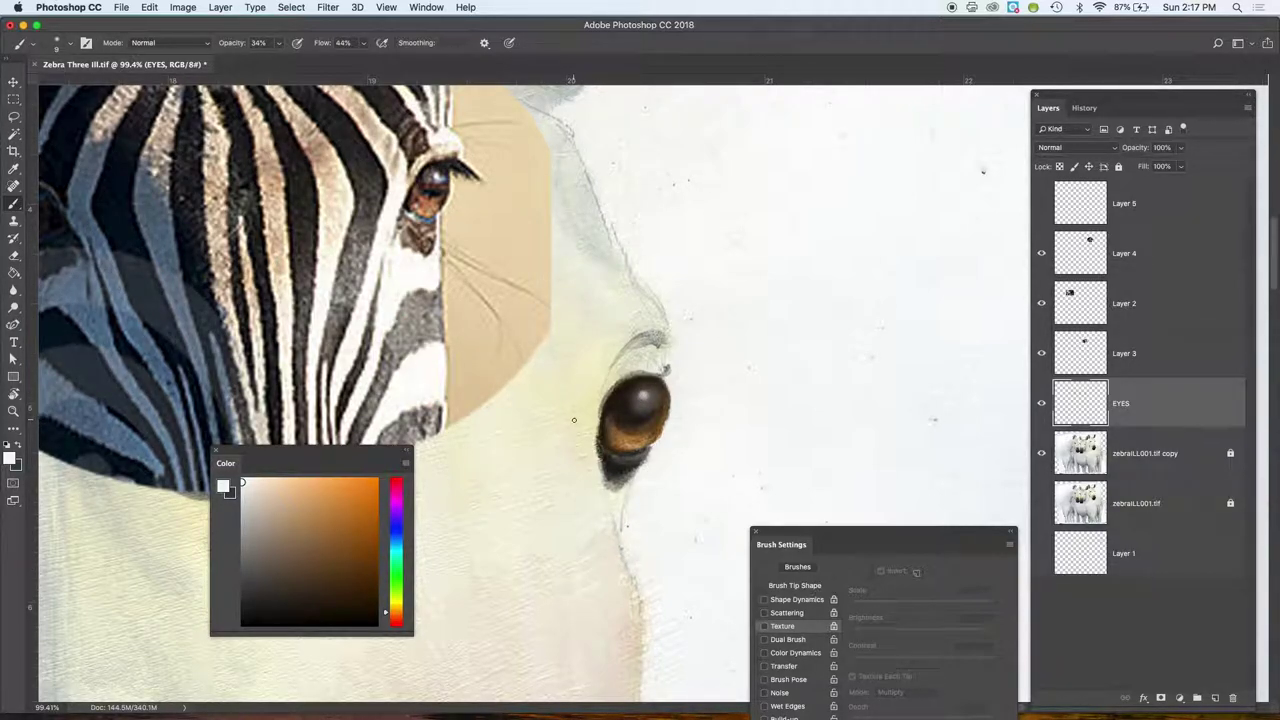
- Sample the pale skin tone below the eye and paint over the sketch marks around it with a 20 px brush, raising opacity to 89%
scroll(531, 569, down, 5)
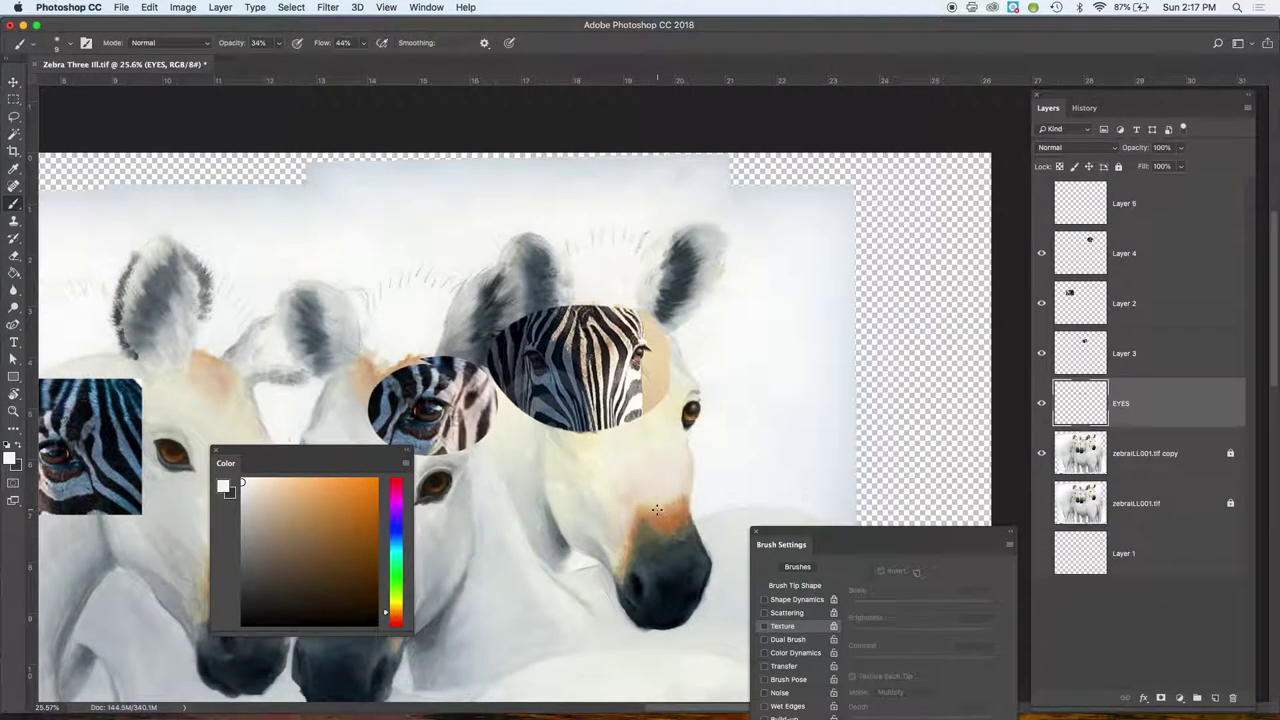
scroll(633, 447, up, 4)
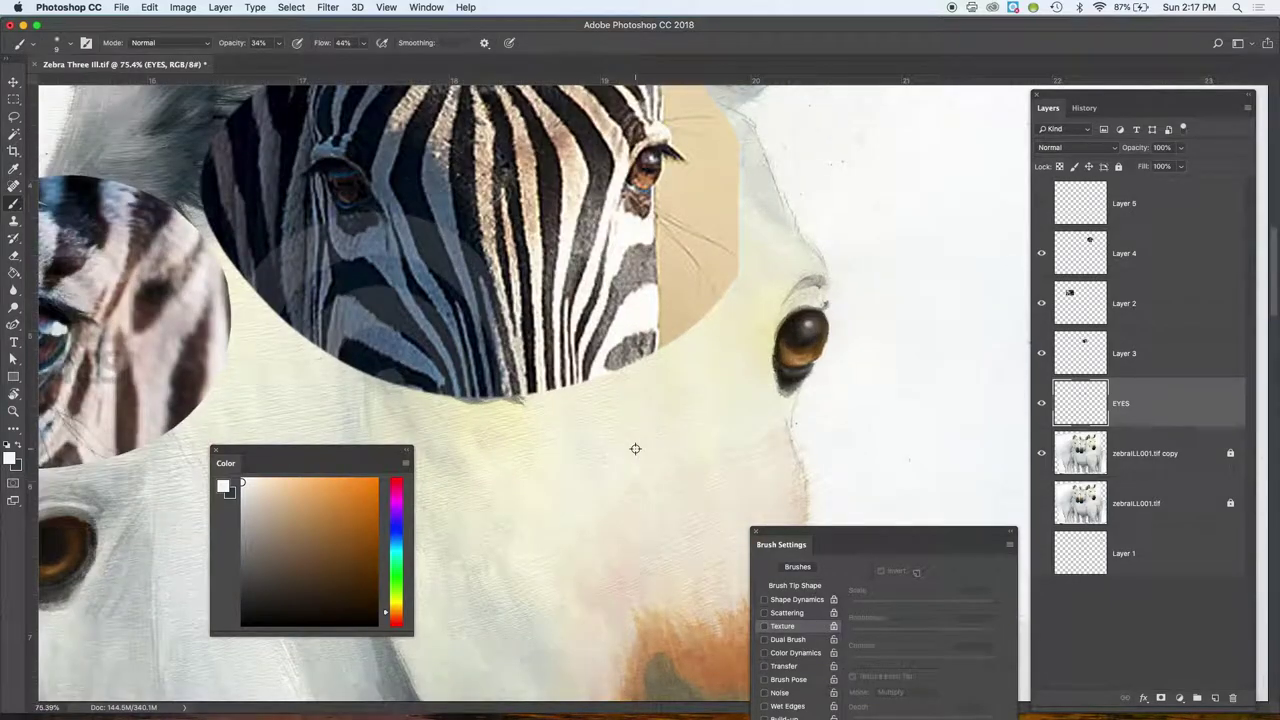
scroll(558, 485, up, 3)
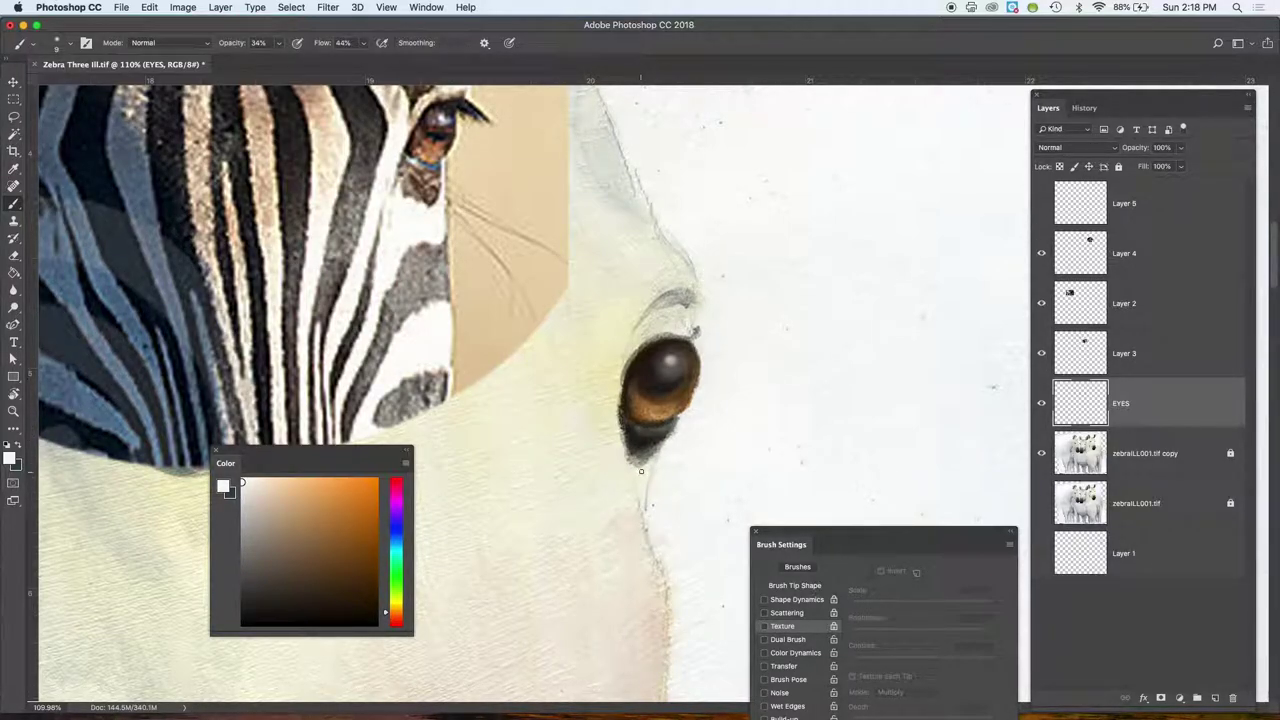
alt+click(644, 471)
key(bracketright)
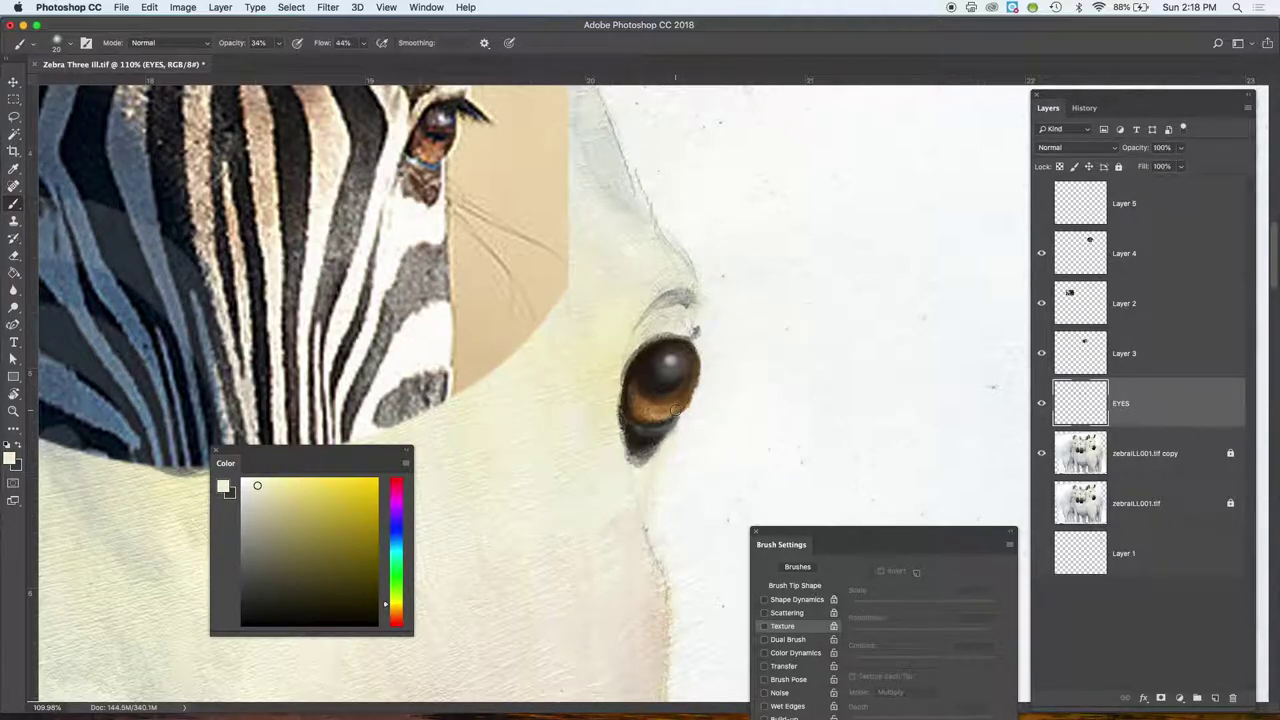
scroll(517, 537, up, 2)
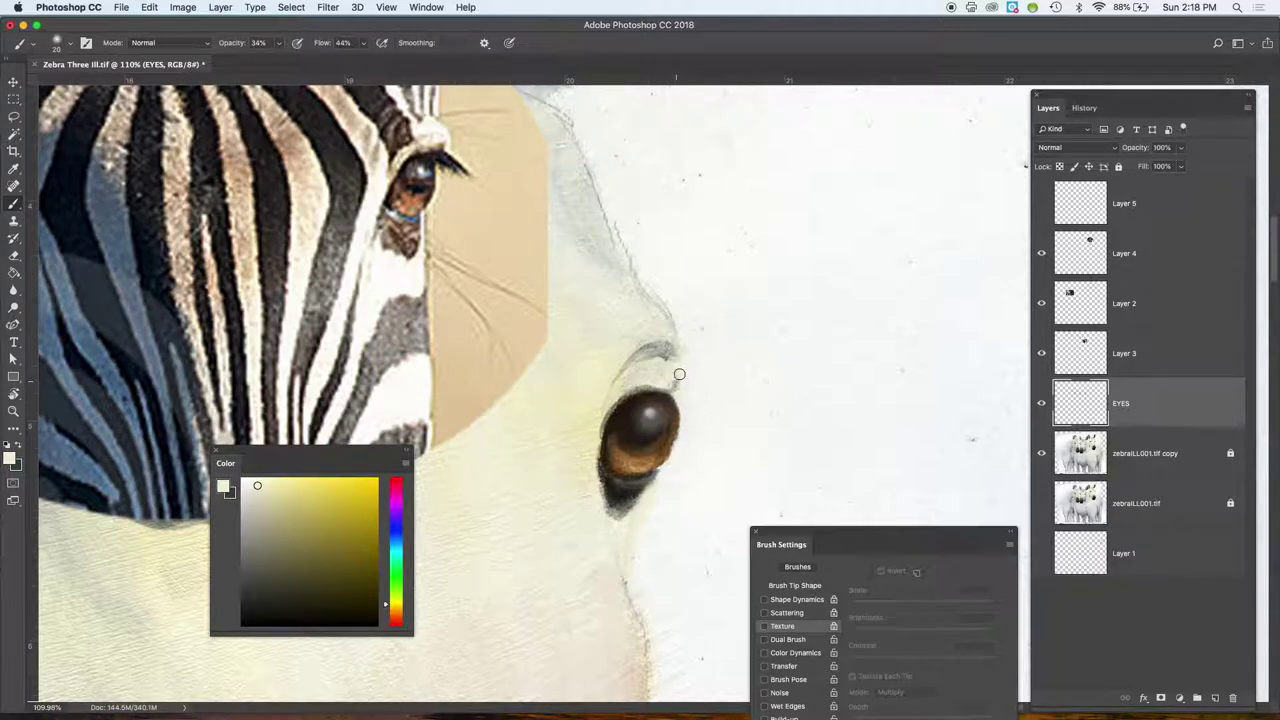
drag(234, 46, 297, 48)
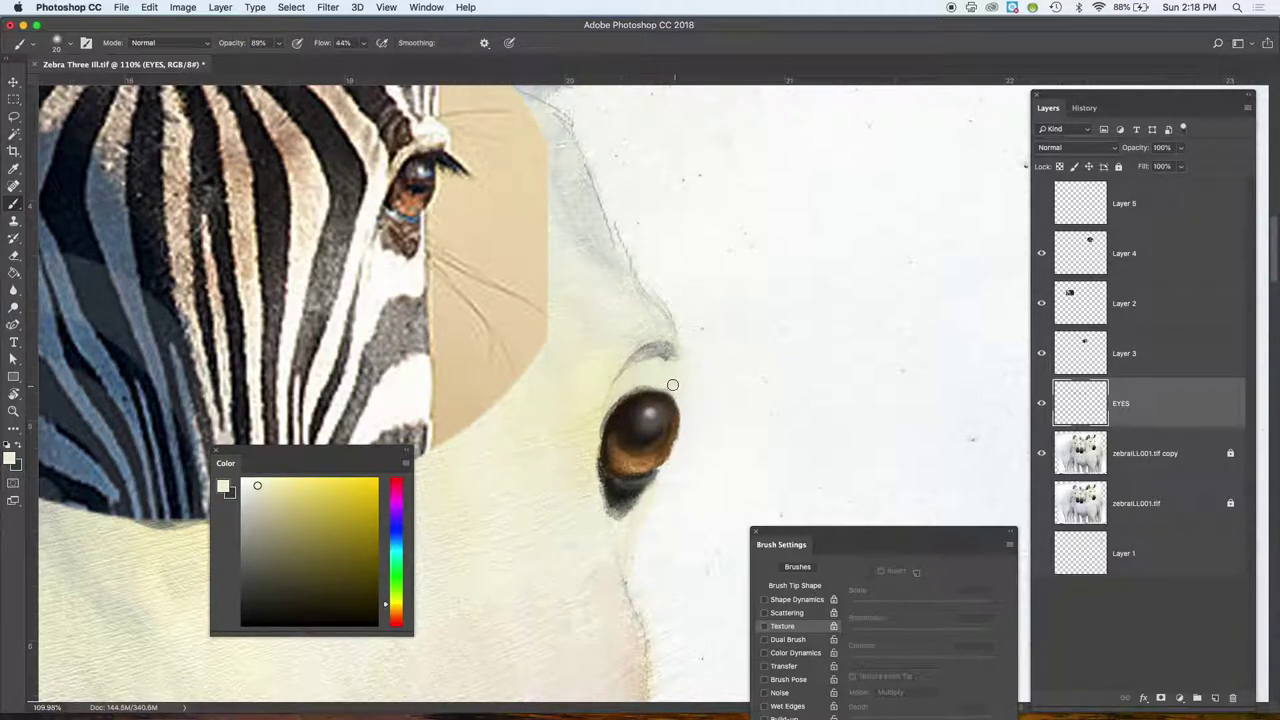
- Switch to the Chalk Awesome! brush and cover the dark outline along the eye's upper inner edge with the pale skin tone
key(bracketleft)
key(bracketleft)
key(bracketleft)
click(60, 42)
click(165, 586)
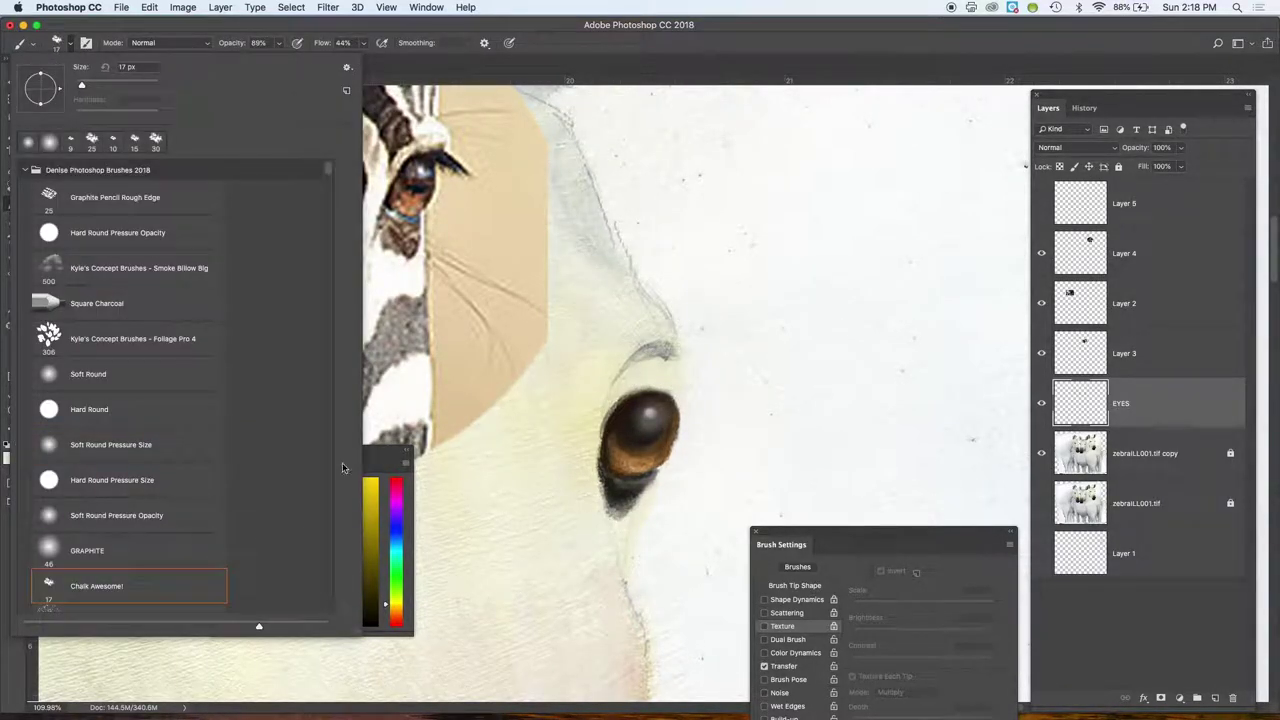
click(723, 323)
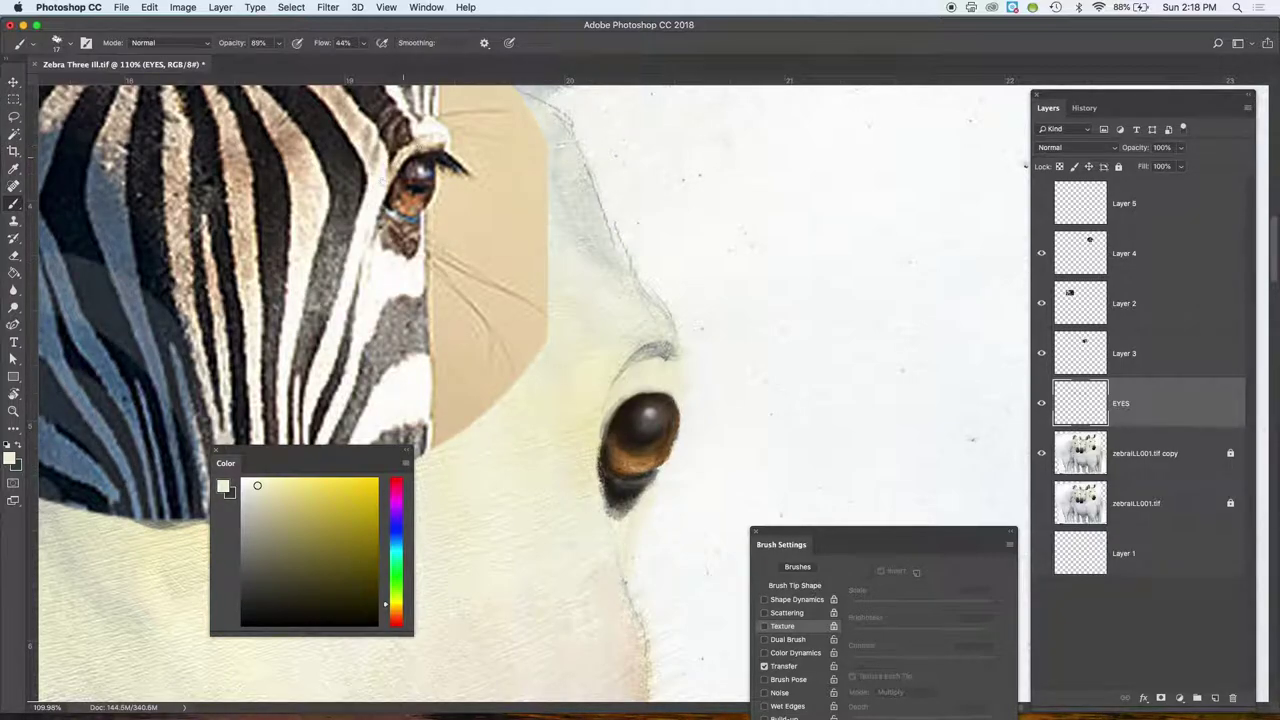
mouse_move(641, 394)
mouse_down()
mouse_move(615, 412)
mouse_move(593, 479)
mouse_up()
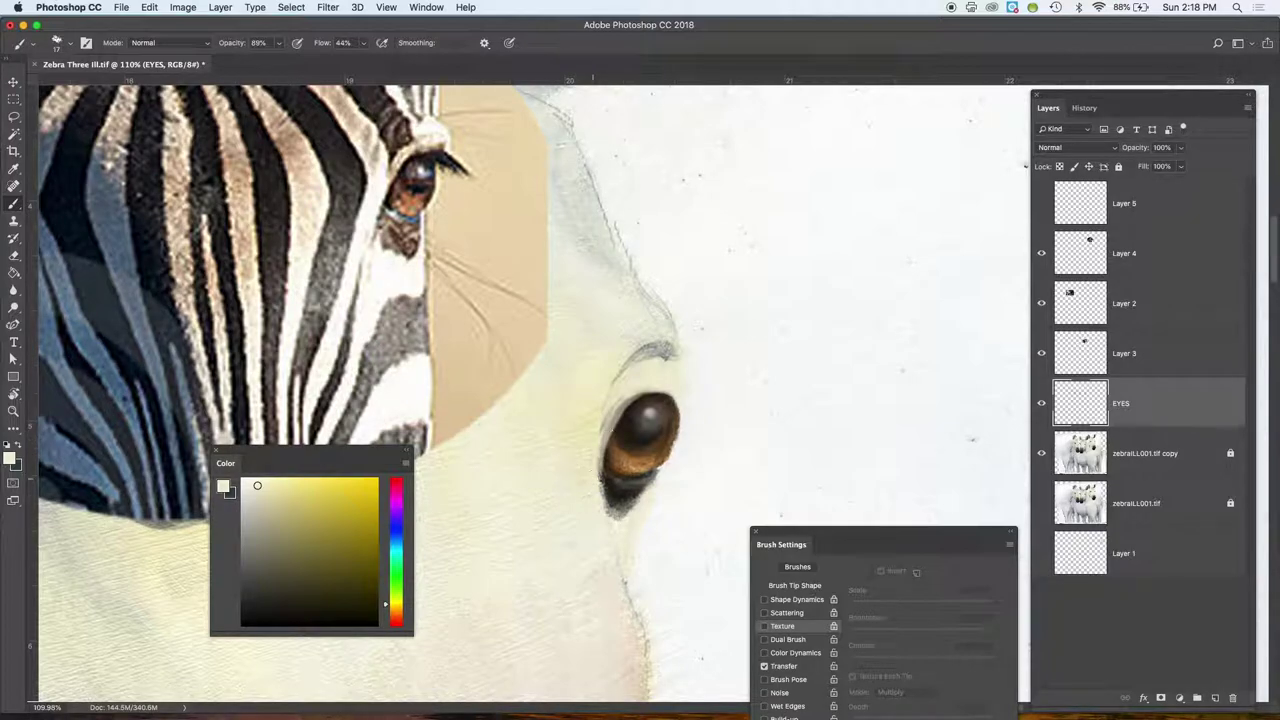
drag(618, 414, 597, 459)
mouse_move(644, 386)
mouse_down()
mouse_move(606, 417)
mouse_move(582, 494)
mouse_up()
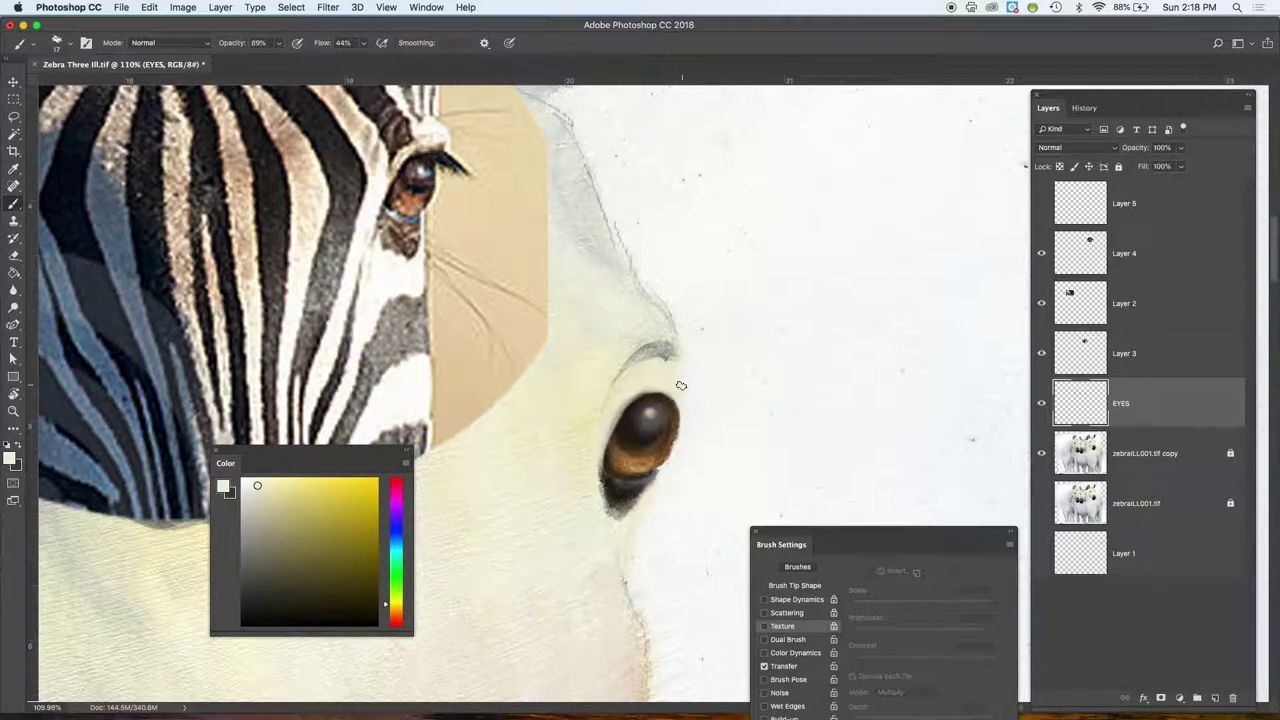
- Shade the upper eyelid with light and progressively darker greys, reducing the brush to 10 px and turning Texture on
click(242, 494)
drag(672, 381, 654, 367)
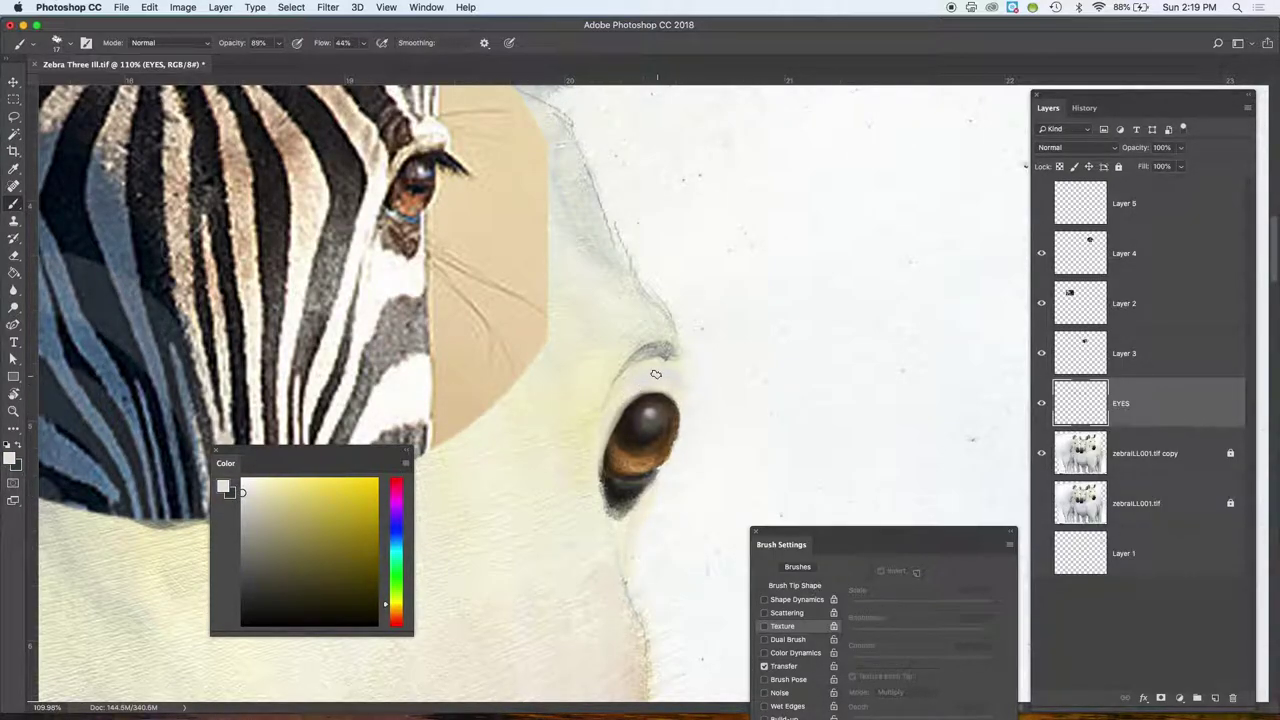
click(256, 502)
key(bracketleft)
key(bracketleft)
click(265, 520)
click(765, 626)
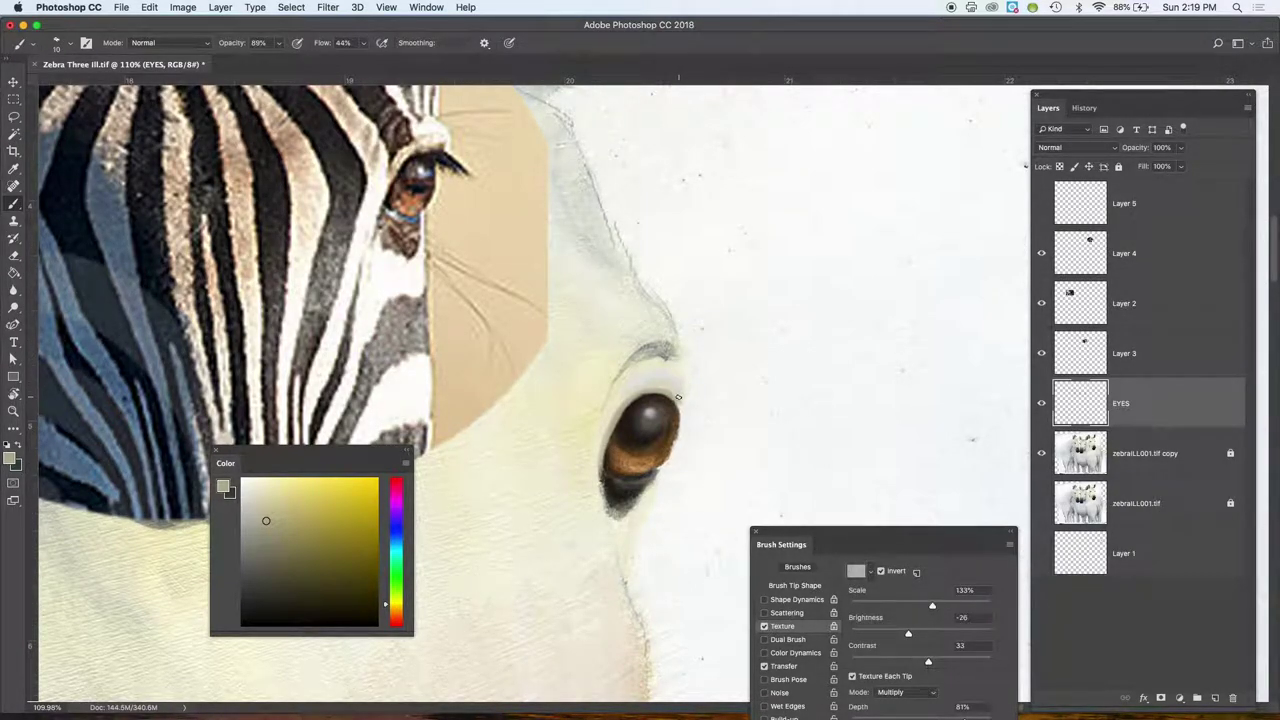
- Continue the grey shading of the upper eyelid down around the eye's outer corner
drag(667, 394, 677, 404)
drag(438, 157, 440, 162)
- With near-black at 100% opacity and flow, draw arrows and vertical lines on Layer 4 marking the reference photo's brow and lashes
click(336, 606)
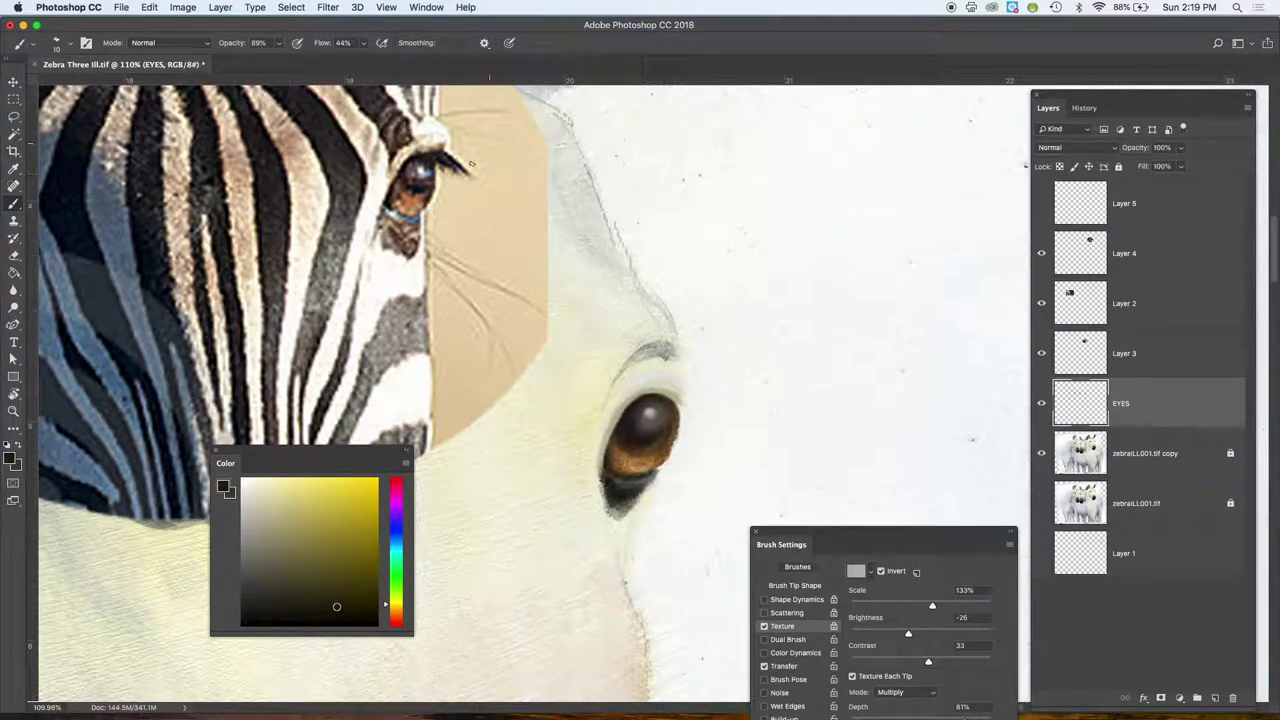
drag(230, 45, 241, 45)
drag(322, 44, 366, 46)
click(262, 612)
drag(548, 252, 574, 268)
click(1137, 250)
mouse_move(630, 152)
mouse_down()
mouse_move(462, 160)
mouse_move(486, 178)
mouse_up()
mouse_move(482, 105)
mouse_down()
mouse_move(449, 128)
mouse_move(475, 132)
mouse_move(452, 242)
mouse_up()
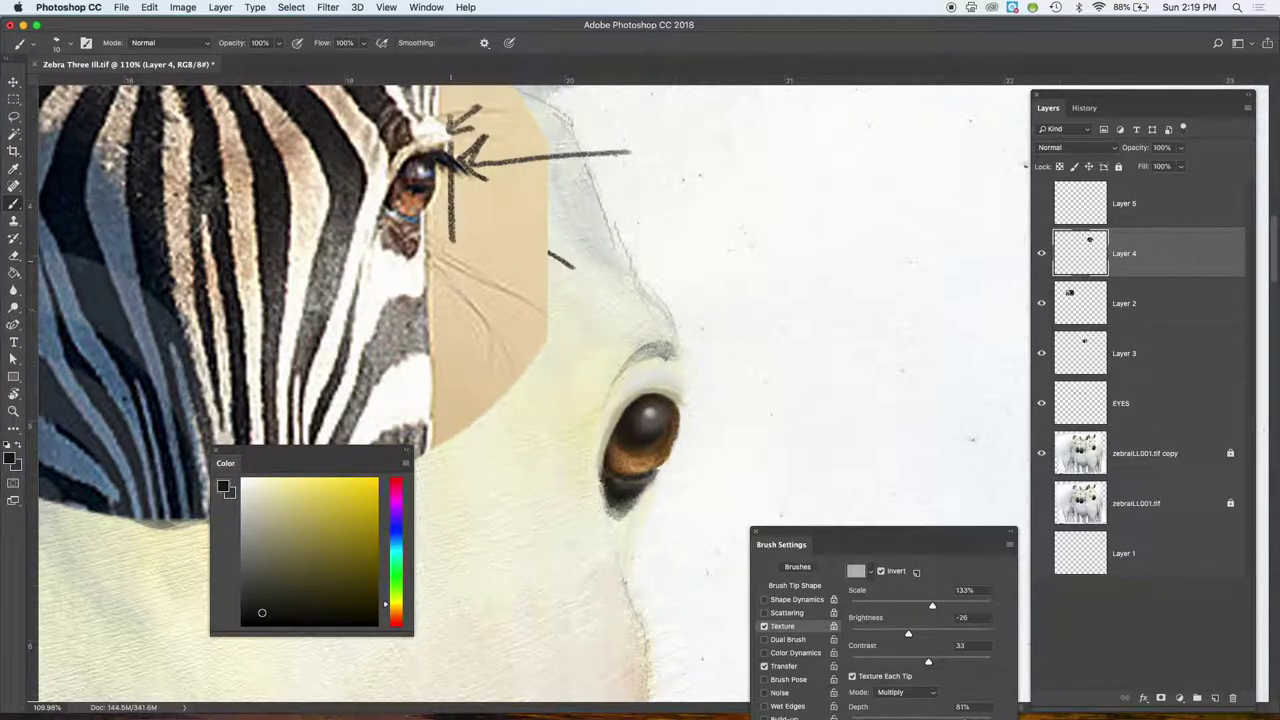
drag(437, 178, 437, 250)
- On the EYES layer, lasso the area around the stray dark stroke beside the photo, delete it and deselect
click(1149, 409)
scroll(534, 556, up, 3)
scroll(534, 556, left, 3)
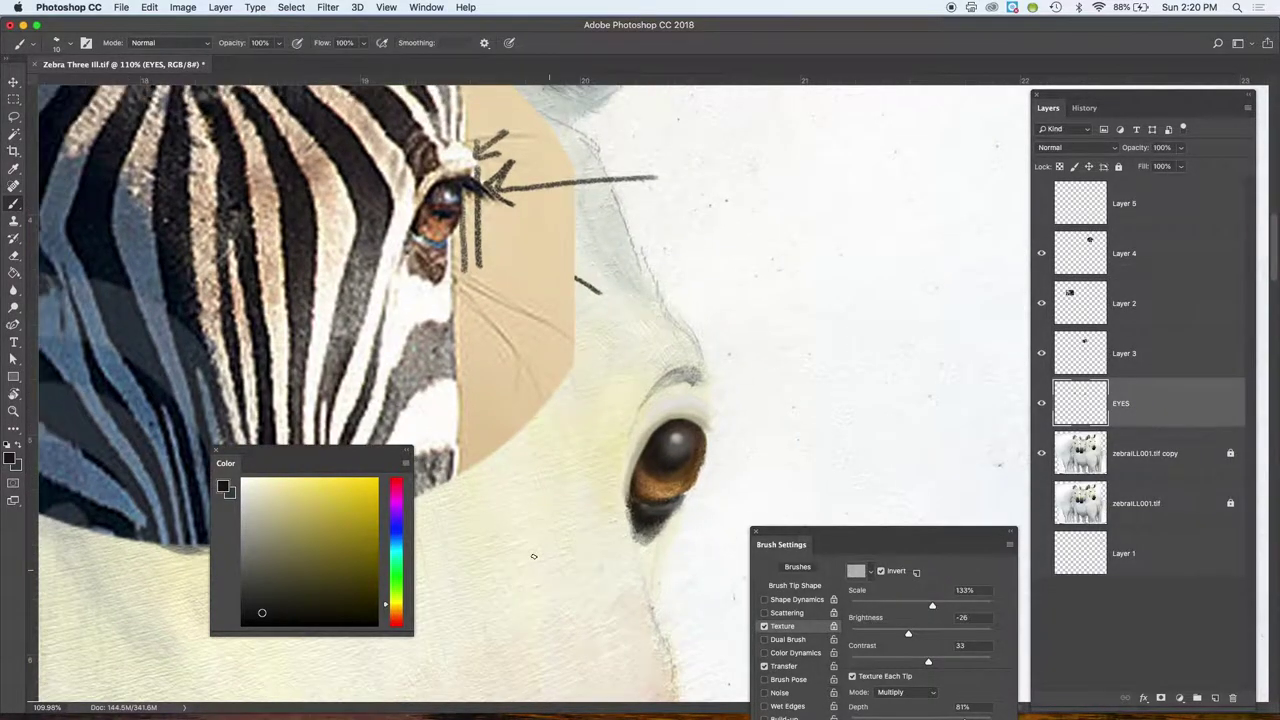
key(l)
mouse_move(664, 170)
mouse_down()
mouse_move(464, 308)
mouse_move(763, 297)
mouse_move(656, 172)
mouse_up()
key(BackSpace)
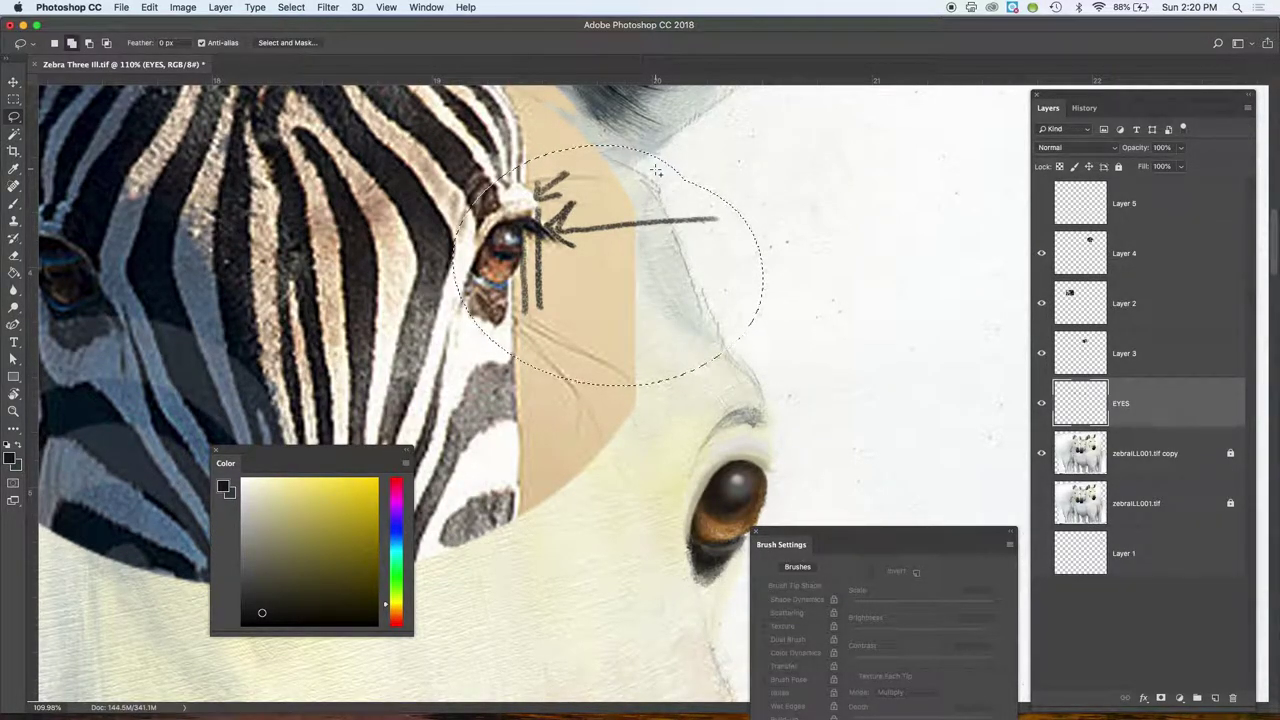
key(super+d)
- Sample the pale tone above the eye, extend the upper eyelid past the outer corner, and shade it with mid-grey
scroll(655, 170, down, 3)
scroll(655, 170, right, 2)
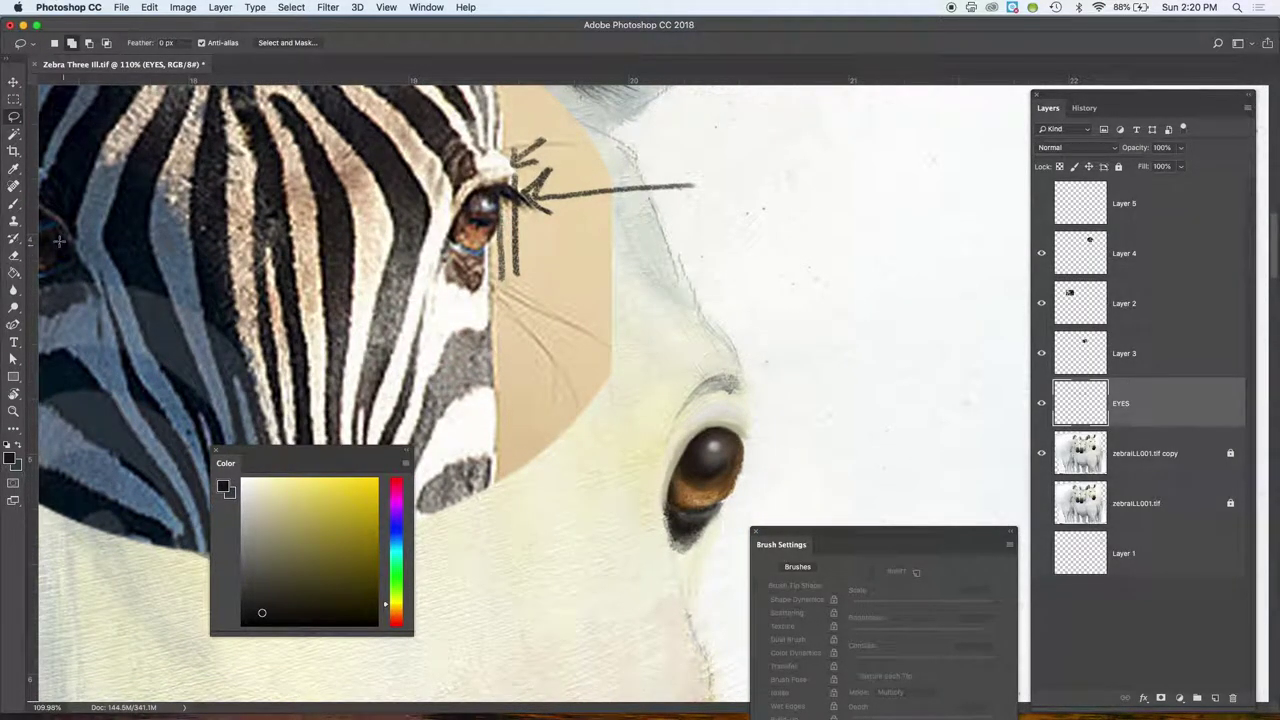
click(15, 205)
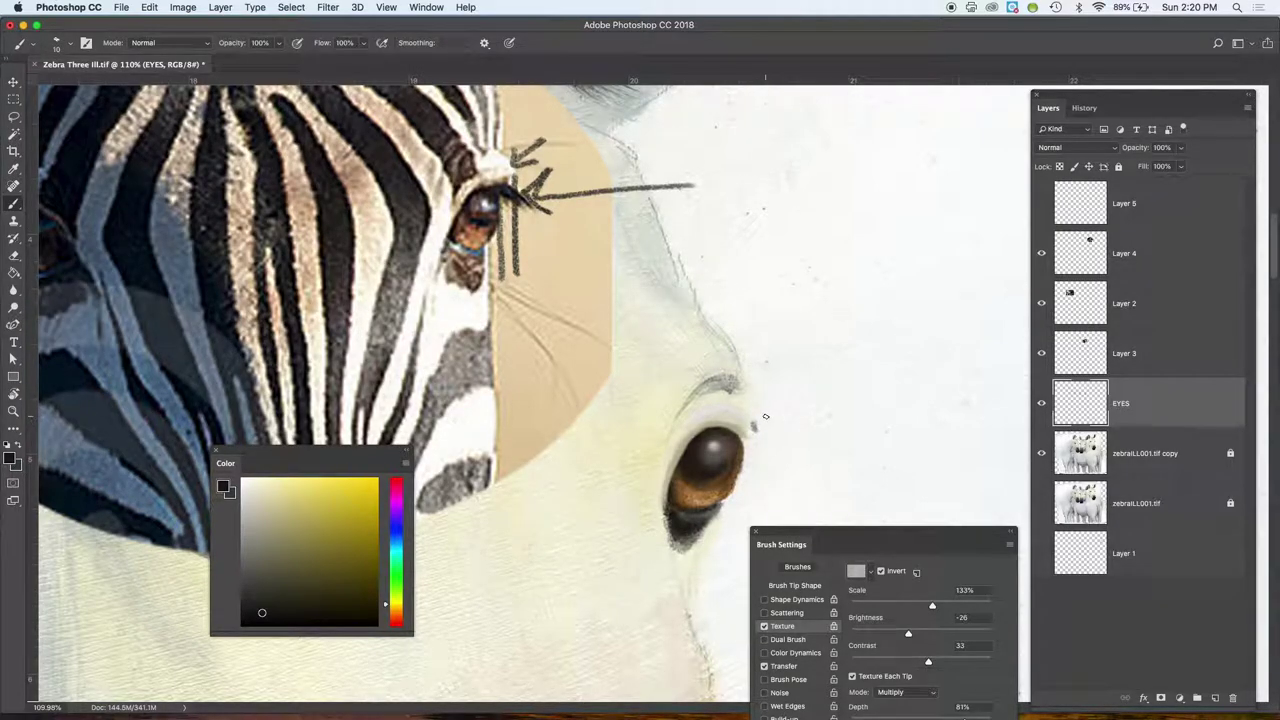
key(i)
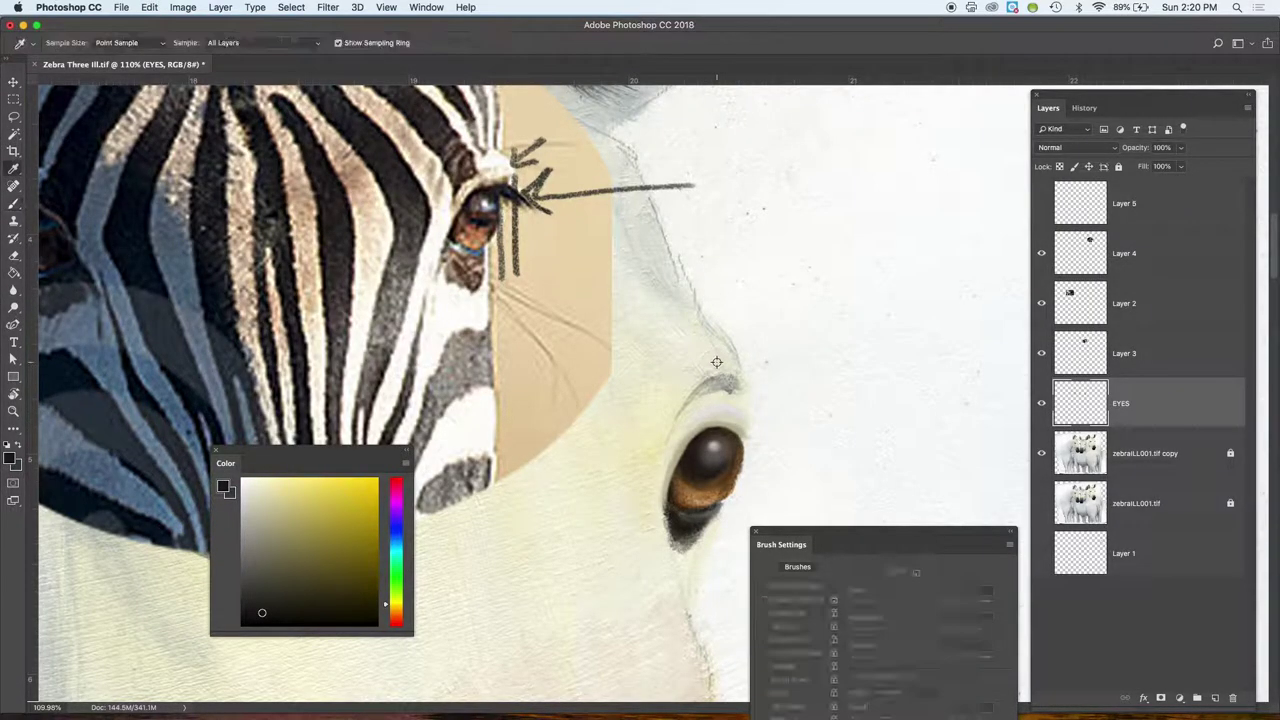
click(734, 359)
key(b)
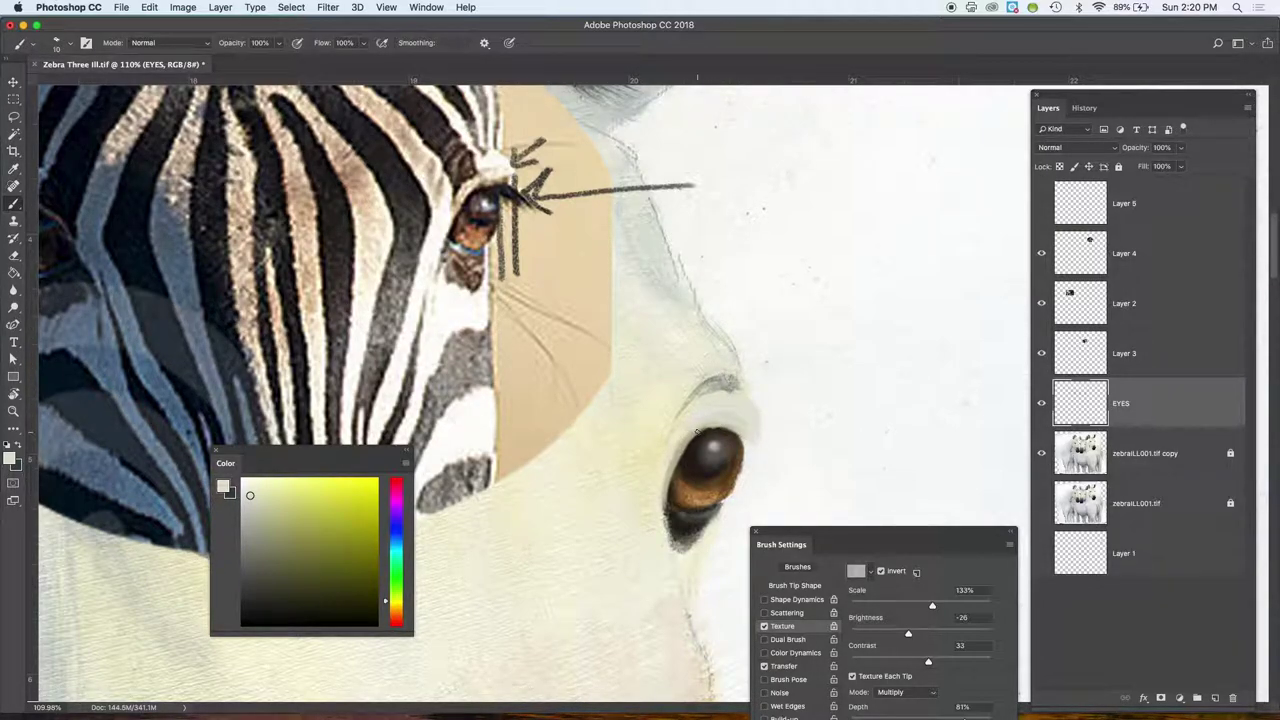
drag(697, 431, 741, 430)
click(249, 533)
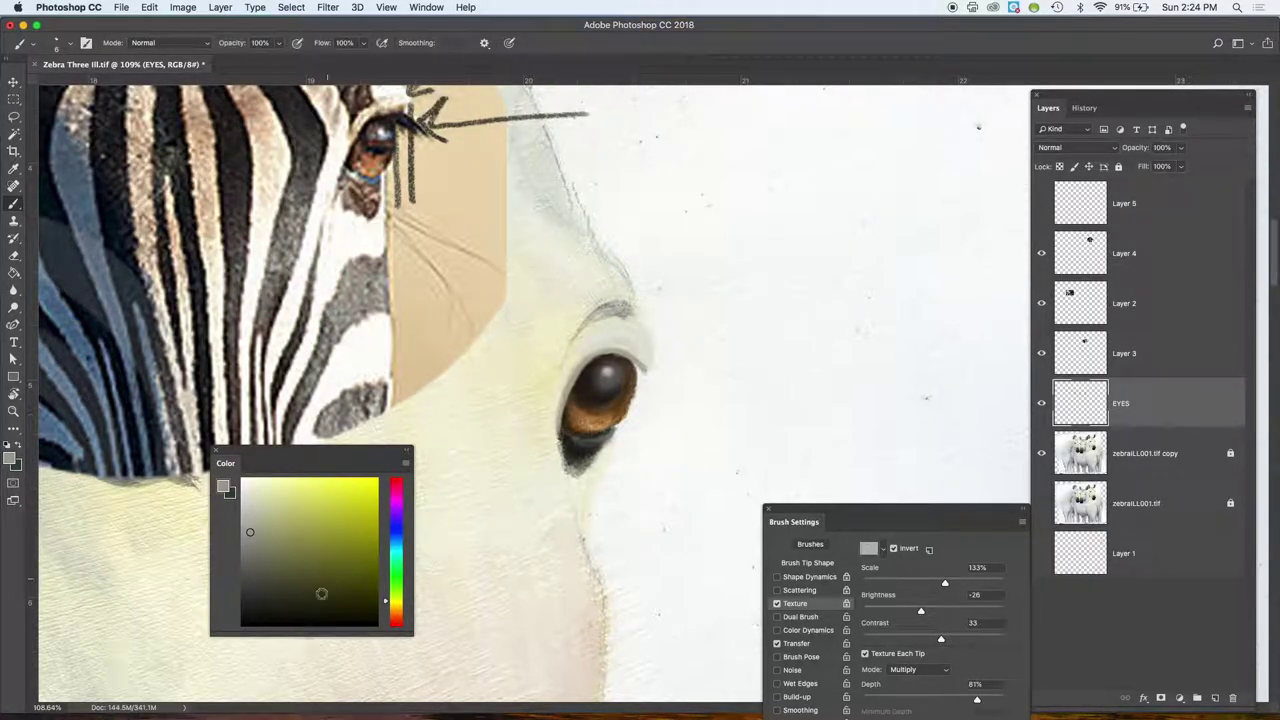
- Shift the brush colour's hue to orange, undo the test stroke beside the eye, and choose a dark brown
click(398, 620)
mouse_move(398, 620)
mouse_down()
mouse_move(396, 608)
mouse_move(396, 621)
mouse_up()
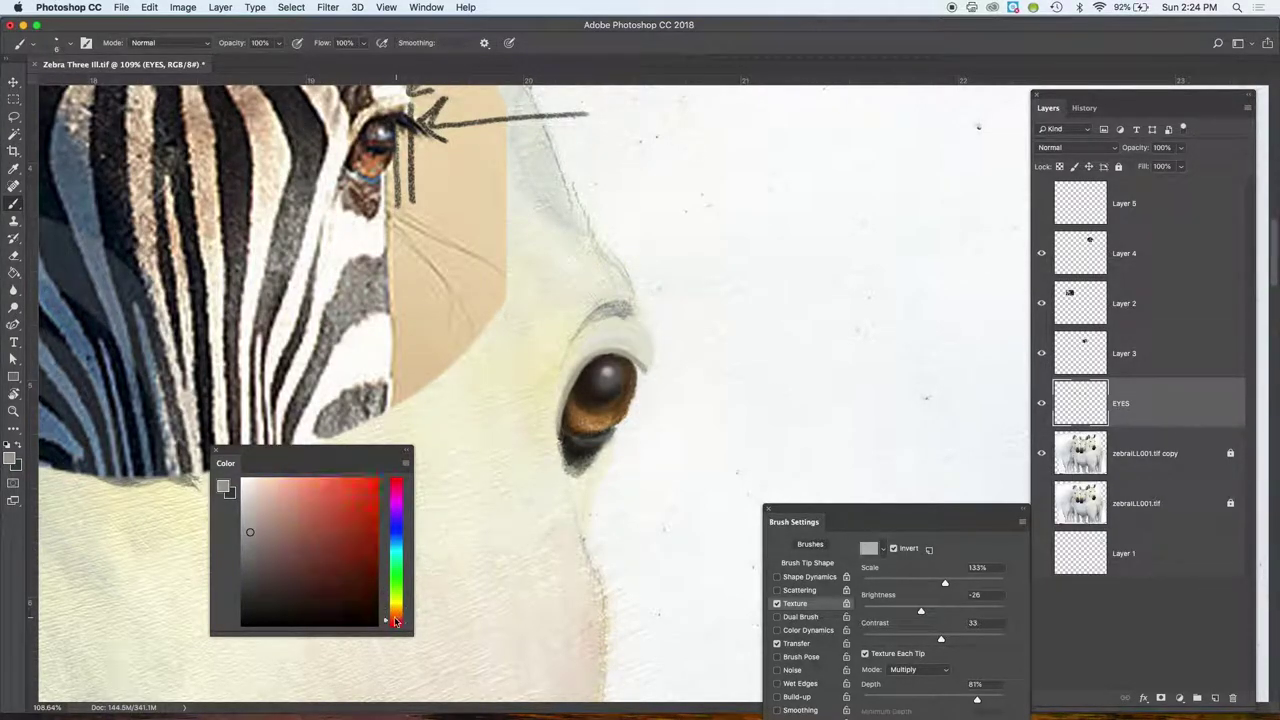
click(397, 614)
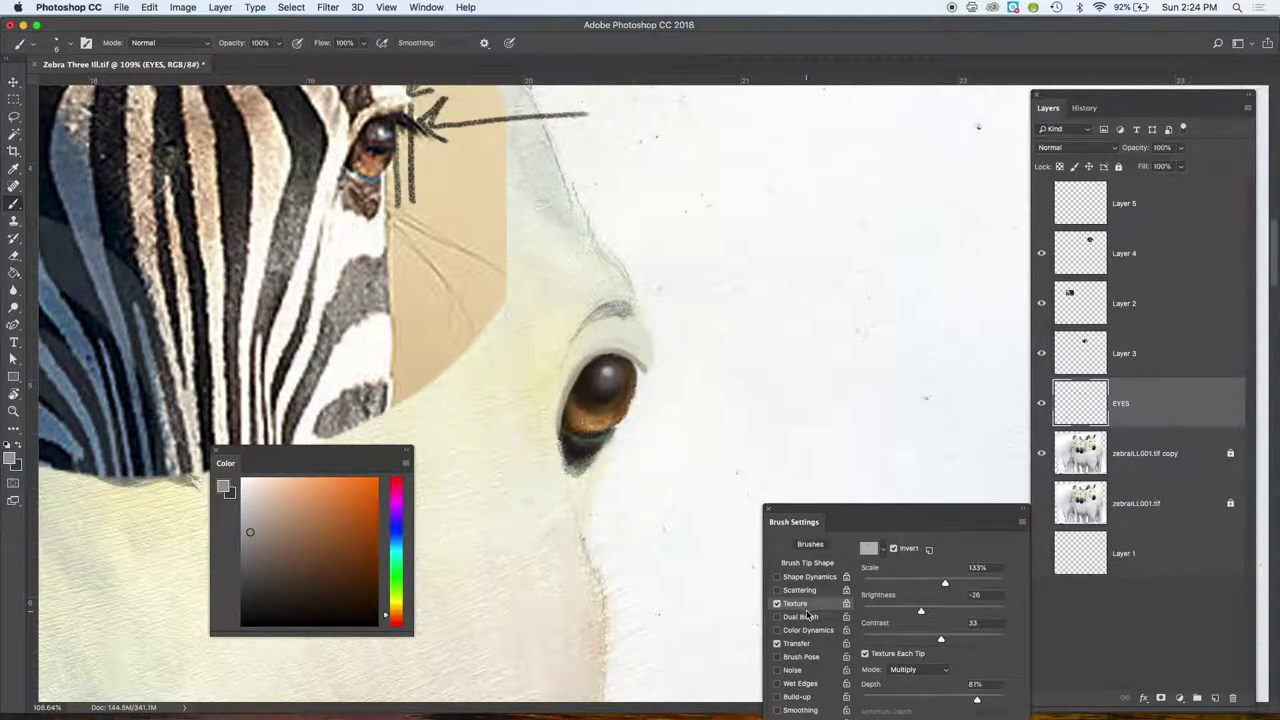
drag(510, 462, 522, 497)
key(super+z)
click(274, 605)
- Lower brush opacity to 59% and flow to 43%, and darken the iris with near-black using a 20 px brush
drag(232, 46, 205, 49)
drag(321, 46, 275, 57)
click(250, 613)
key(bracketright)
key(bracketright)
key(bracketright)
key(bracketright)
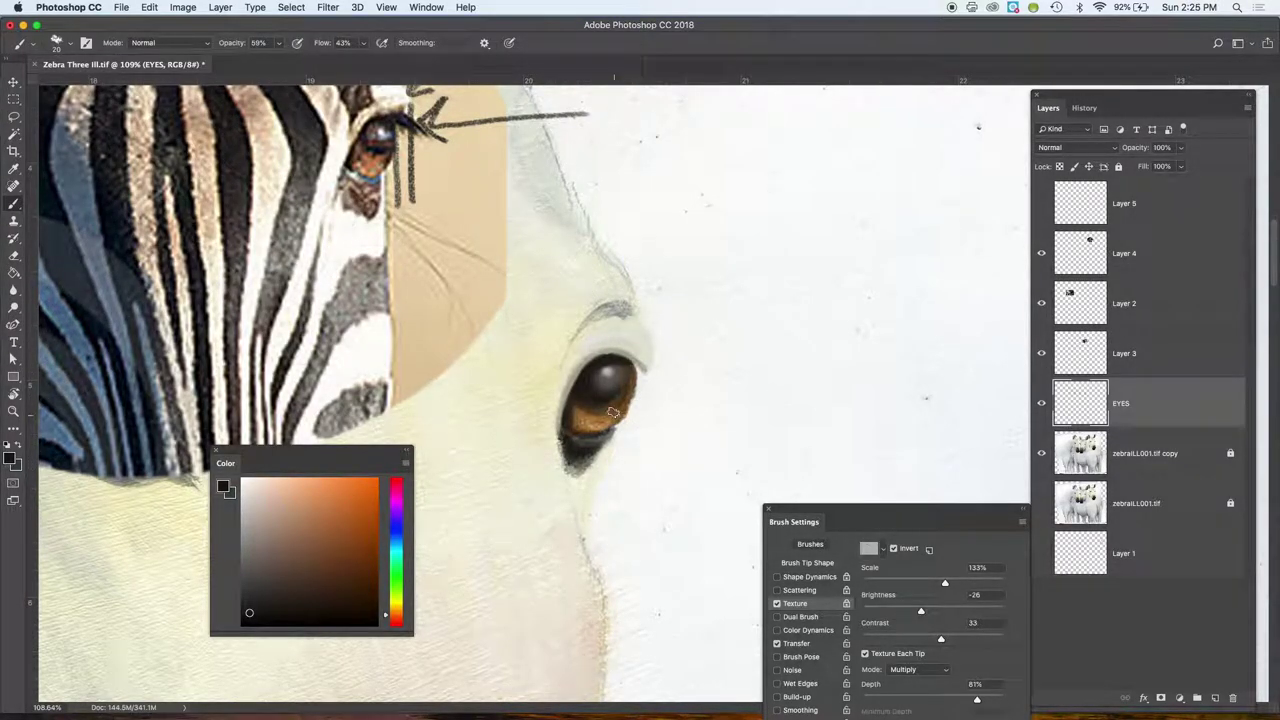
- Rework the iris with brown and brighter orange strokes, and deepen its edges with near-black using a 10 px brush
click(331, 578)
mouse_move(624, 400)
mouse_down()
mouse_move(612, 416)
mouse_move(620, 404)
mouse_up()
click(311, 498)
click(261, 610)
click(245, 613)
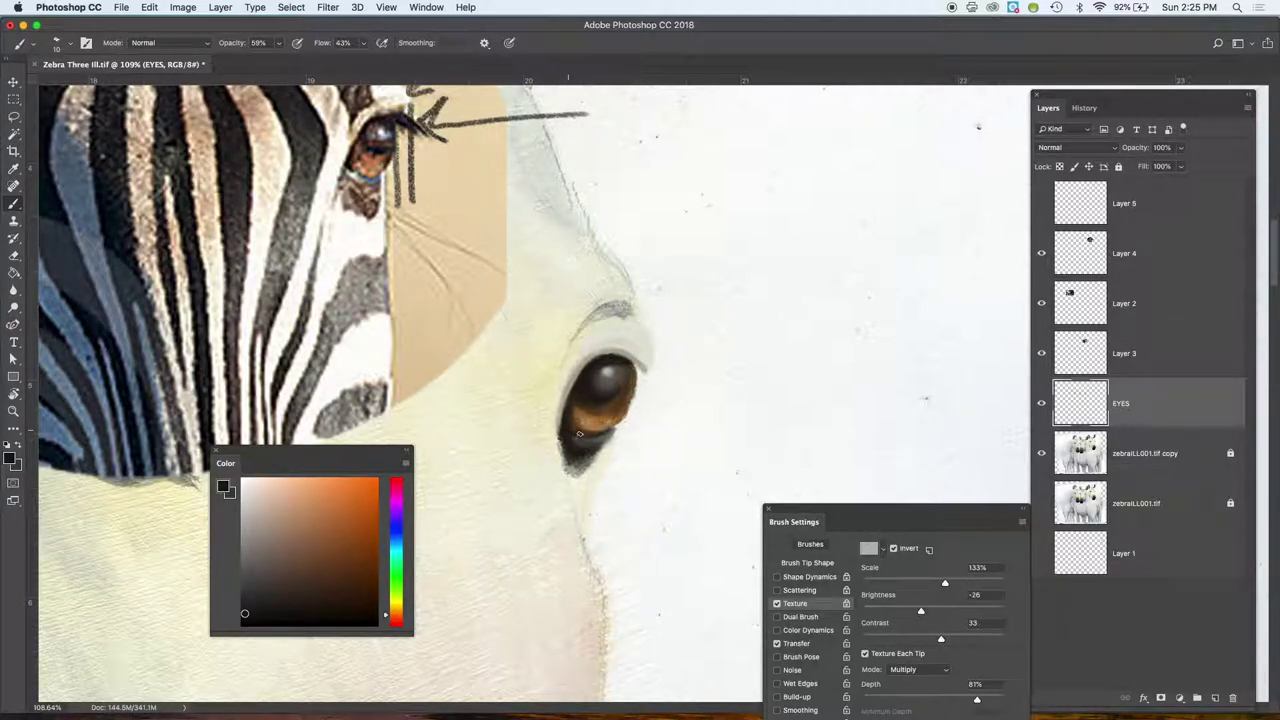
- Sample dark greys from the lower rim of the eye and paint the lower lid with them and a lighter grey
key(i)
click(582, 445)
key(b)
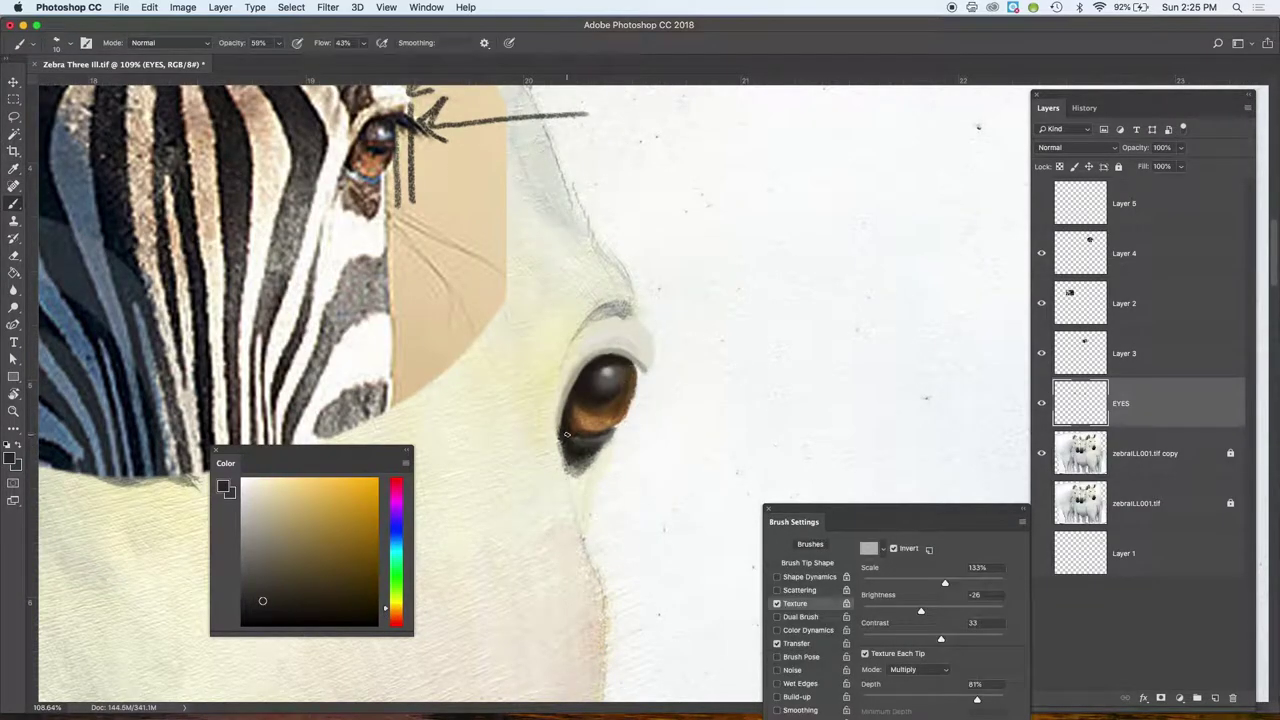
alt+click(590, 434)
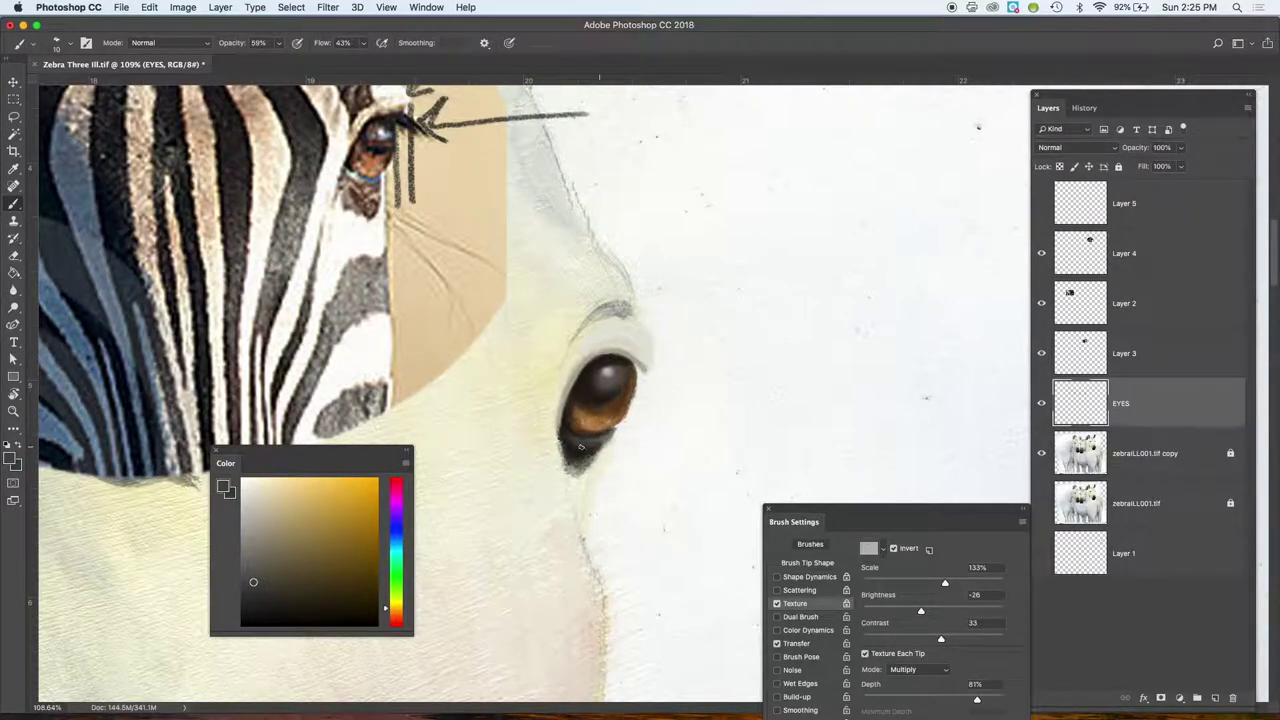
alt+click(588, 442)
click(251, 523)
- Touch up the upper lid's outer corner with its sampled pale tone, and shade the crease above with a larger mid-grey brush
alt+click(646, 338)
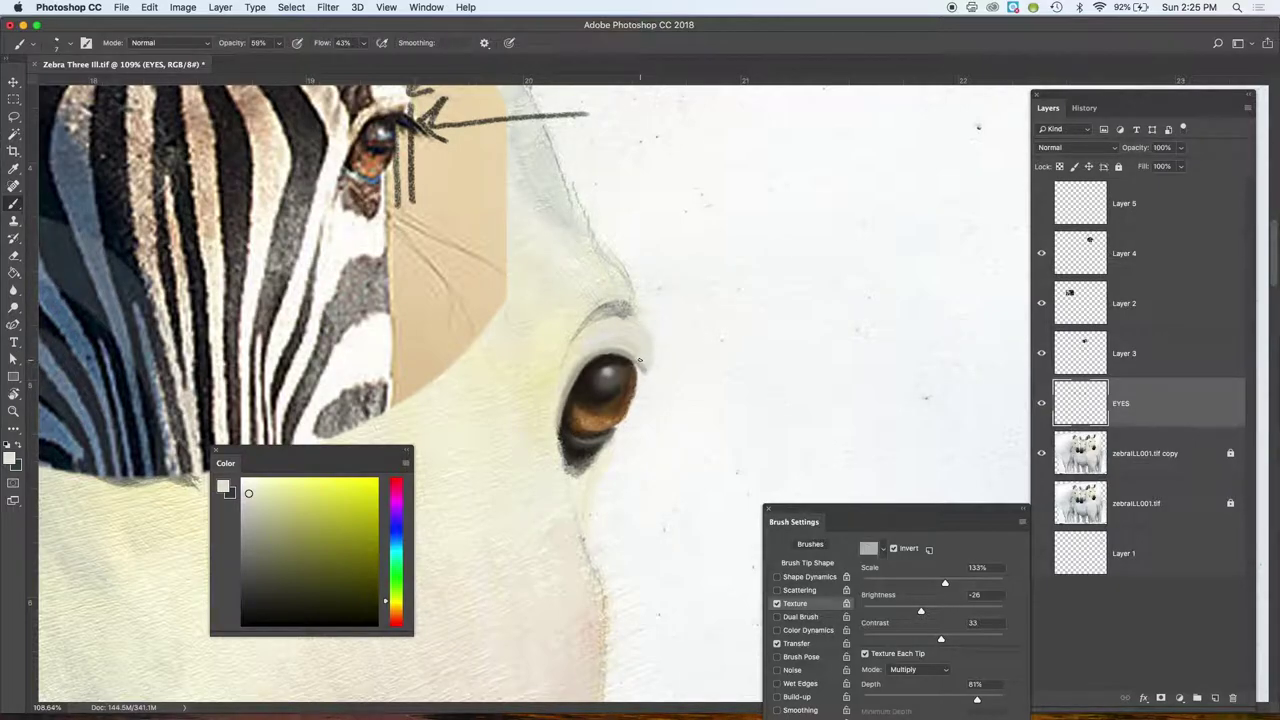
key(bracketright)
key(bracketright)
key(bracketright)
key(bracketright)
key(bracketright)
click(251, 536)
mouse_move(634, 319)
mouse_down()
mouse_move(598, 317)
mouse_move(578, 352)
mouse_up()
drag(629, 318, 596, 322)
- Reduce the brush to 15 px and soften the sketch line above the eyelid crease with the sampled pale lid tone
key(bracketleft)
key(bracketleft)
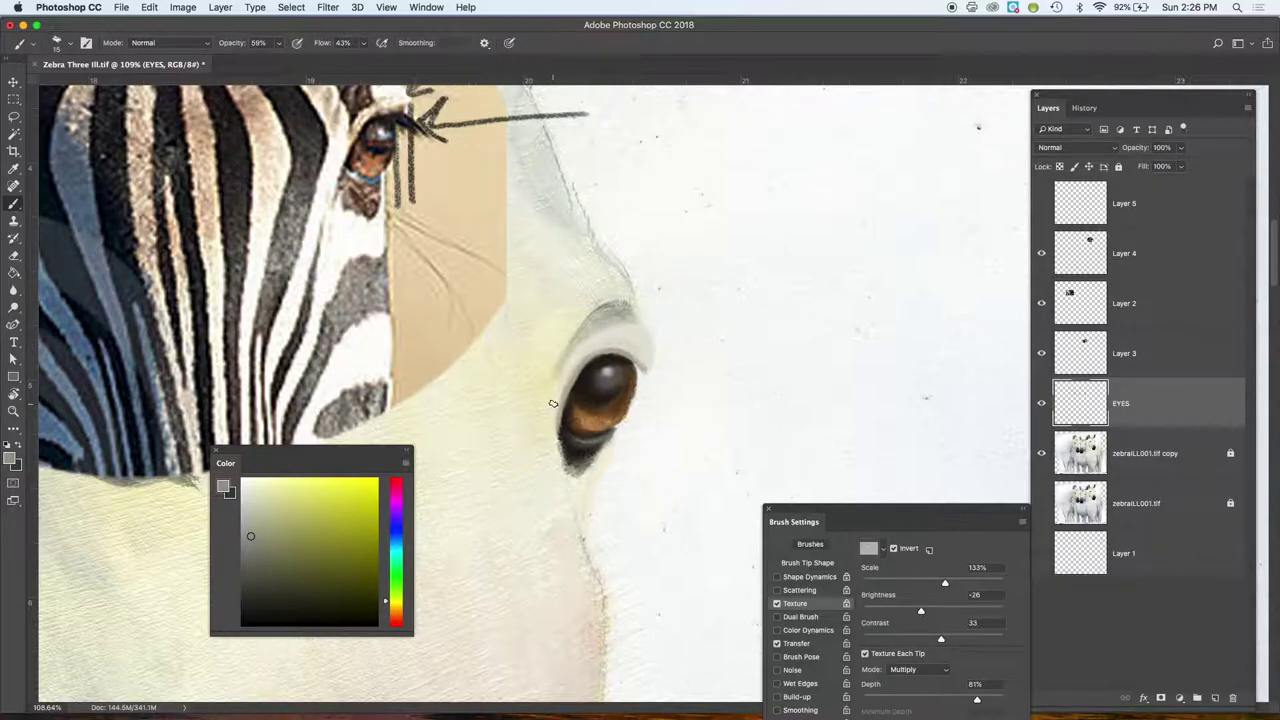
alt+click(469, 434)
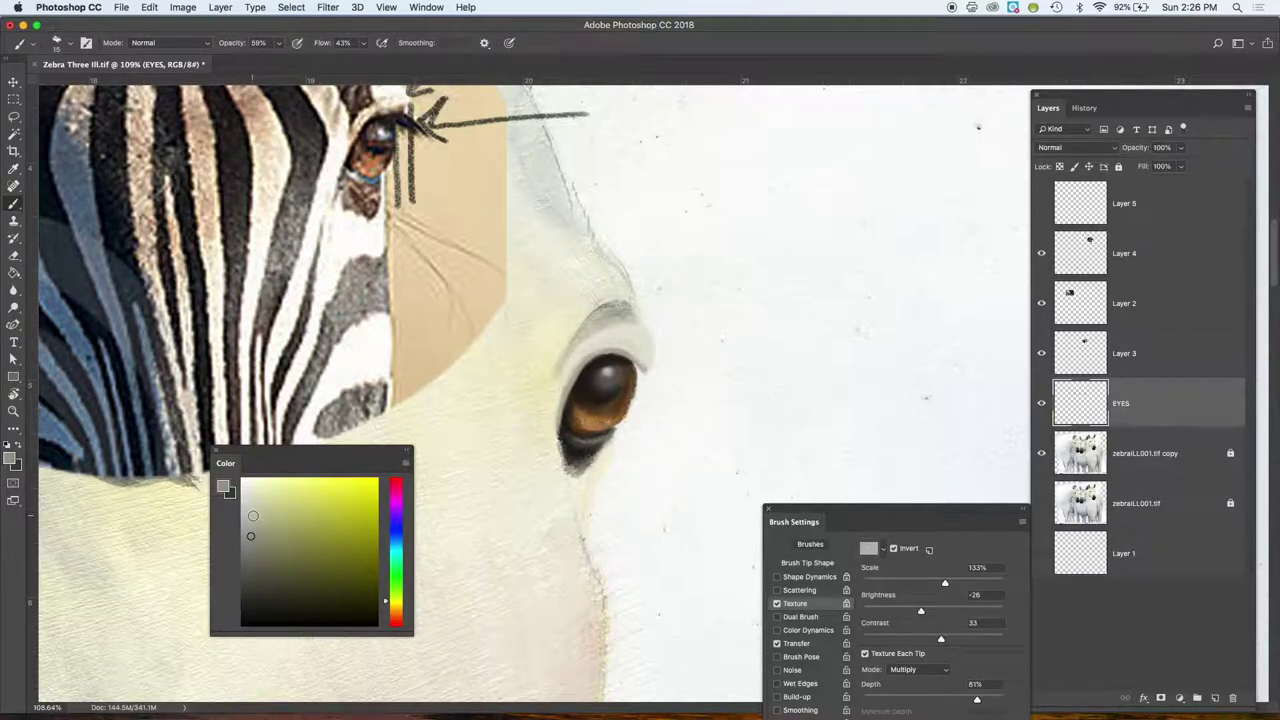
alt+click(642, 340)
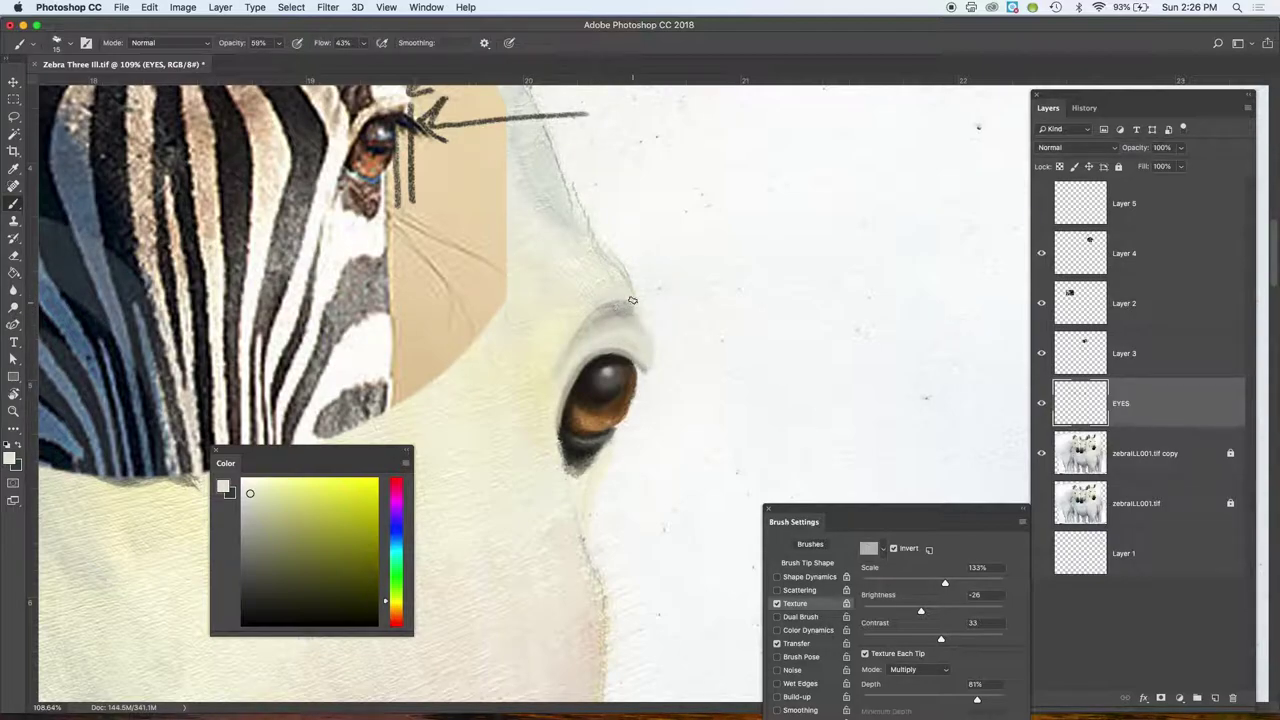
- Deepen the crease above the upper eyelid with a darker grey, sampling the painted tone for blending
scroll(630, 250, up, 4)
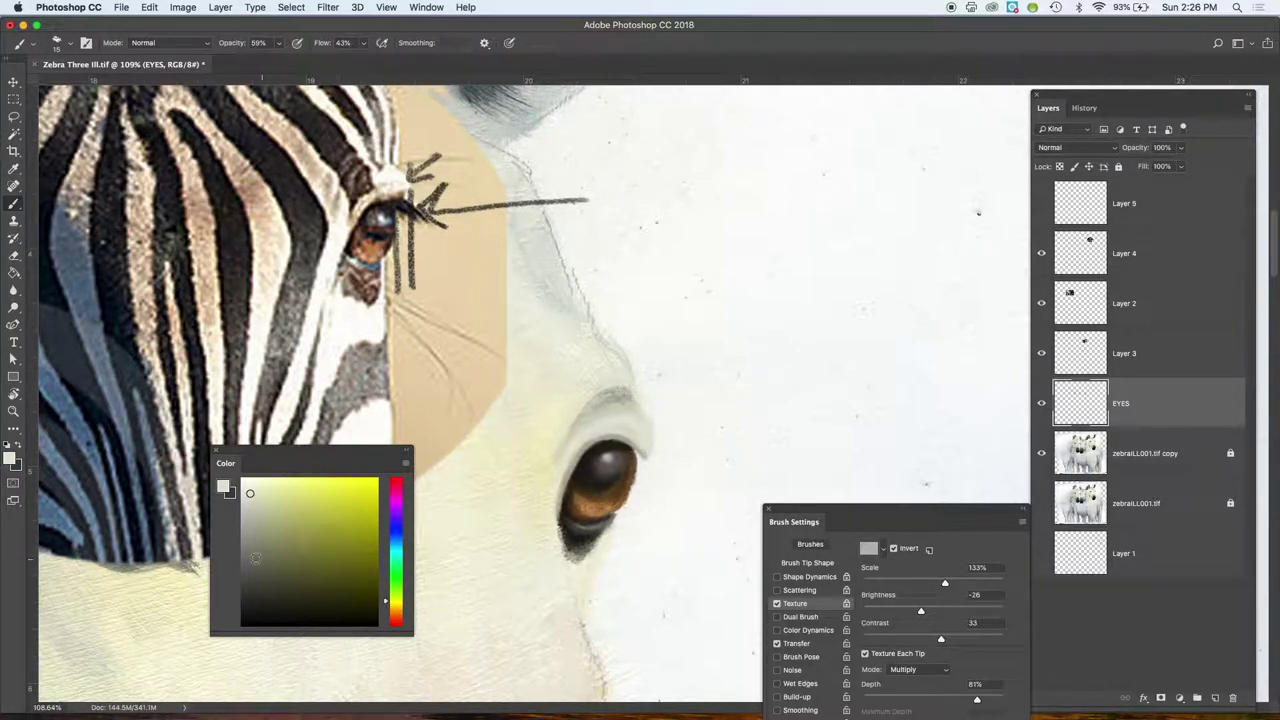
click(248, 556)
mouse_move(599, 404)
mouse_down()
mouse_move(569, 442)
mouse_move(586, 411)
mouse_move(634, 399)
mouse_up()
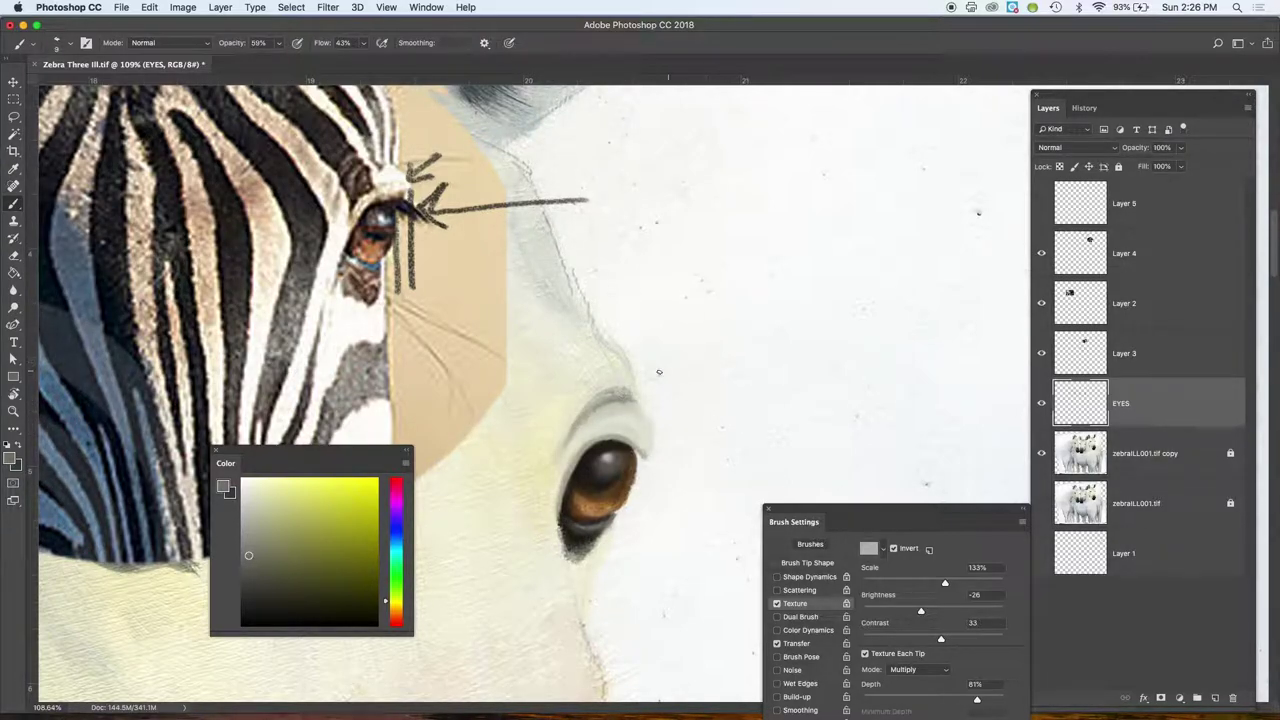
alt+click(604, 406)
- Darken the eye's upper rim and outer corner with deeper greys, and blend below the eye with mid-grey and the sampled pale skin tone
click(246, 575)
drag(607, 438, 598, 442)
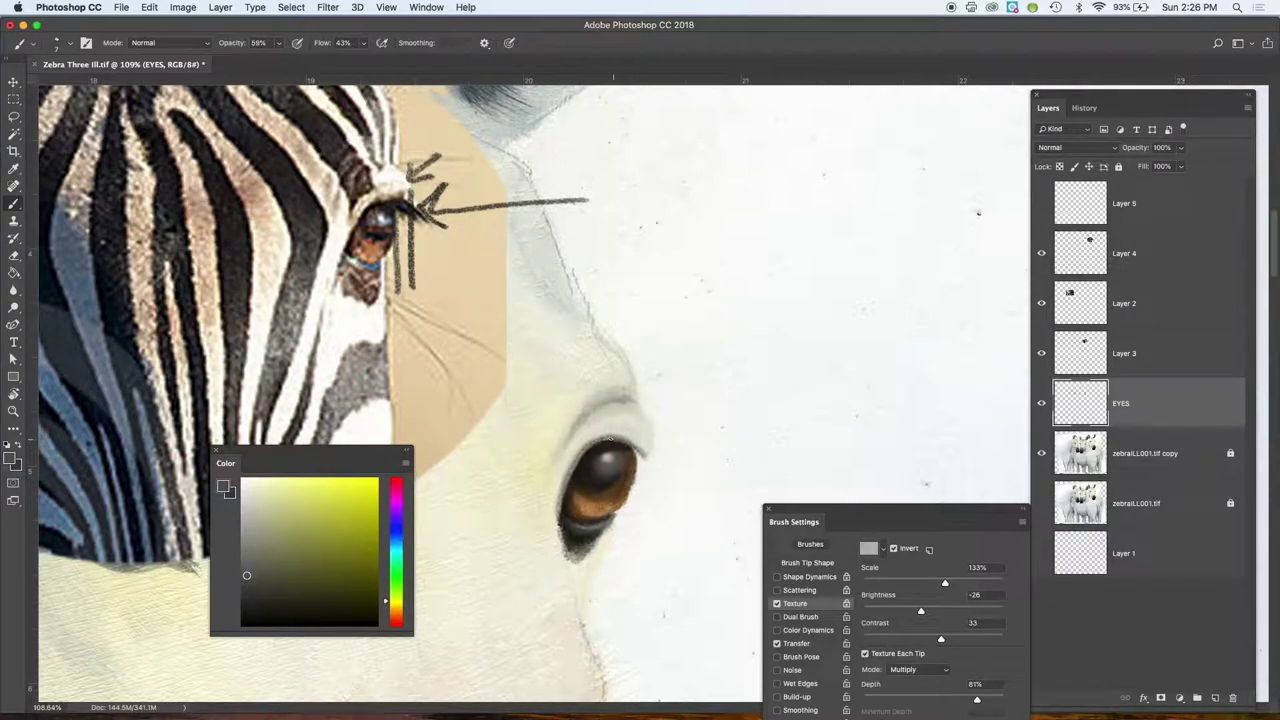
click(247, 589)
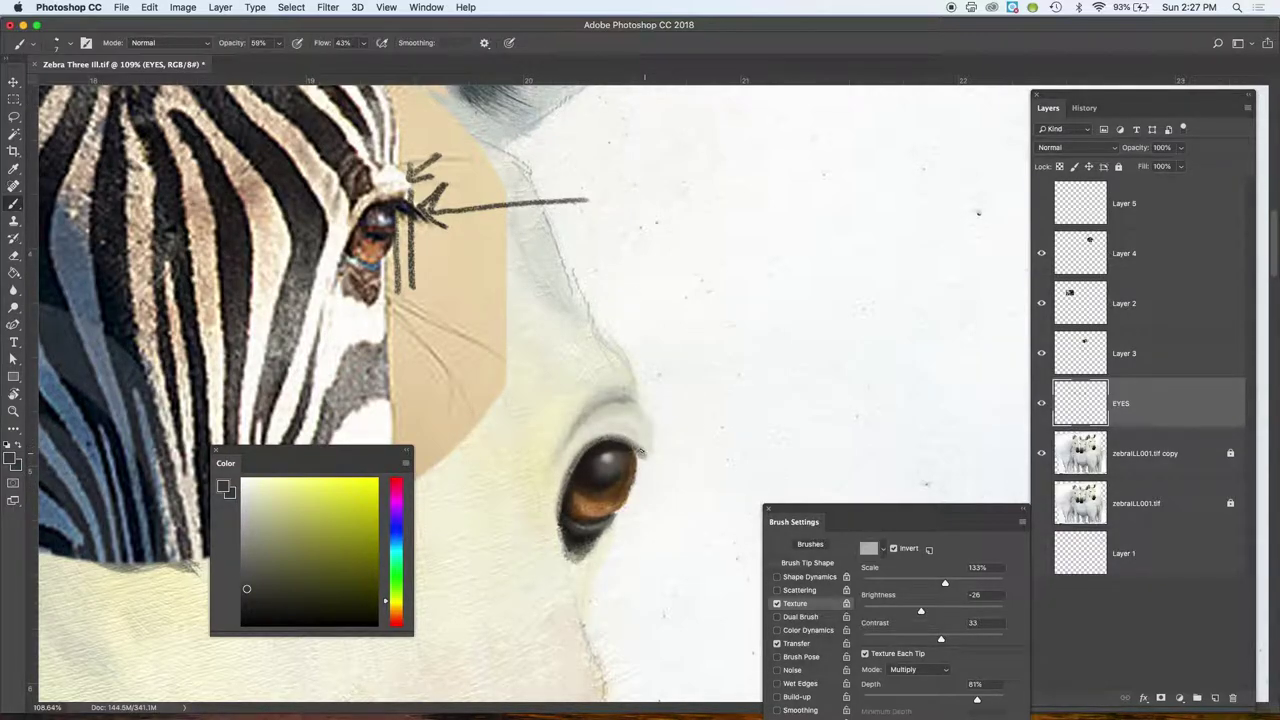
click(252, 549)
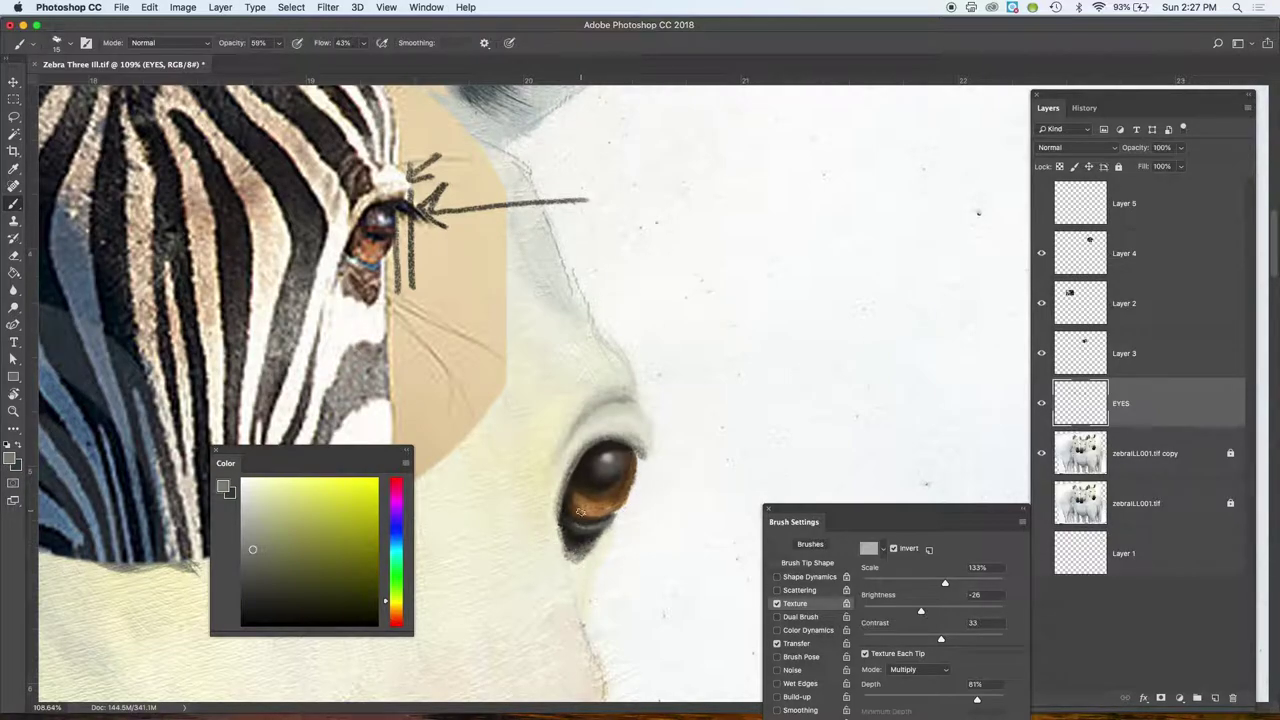
alt+click(581, 577)
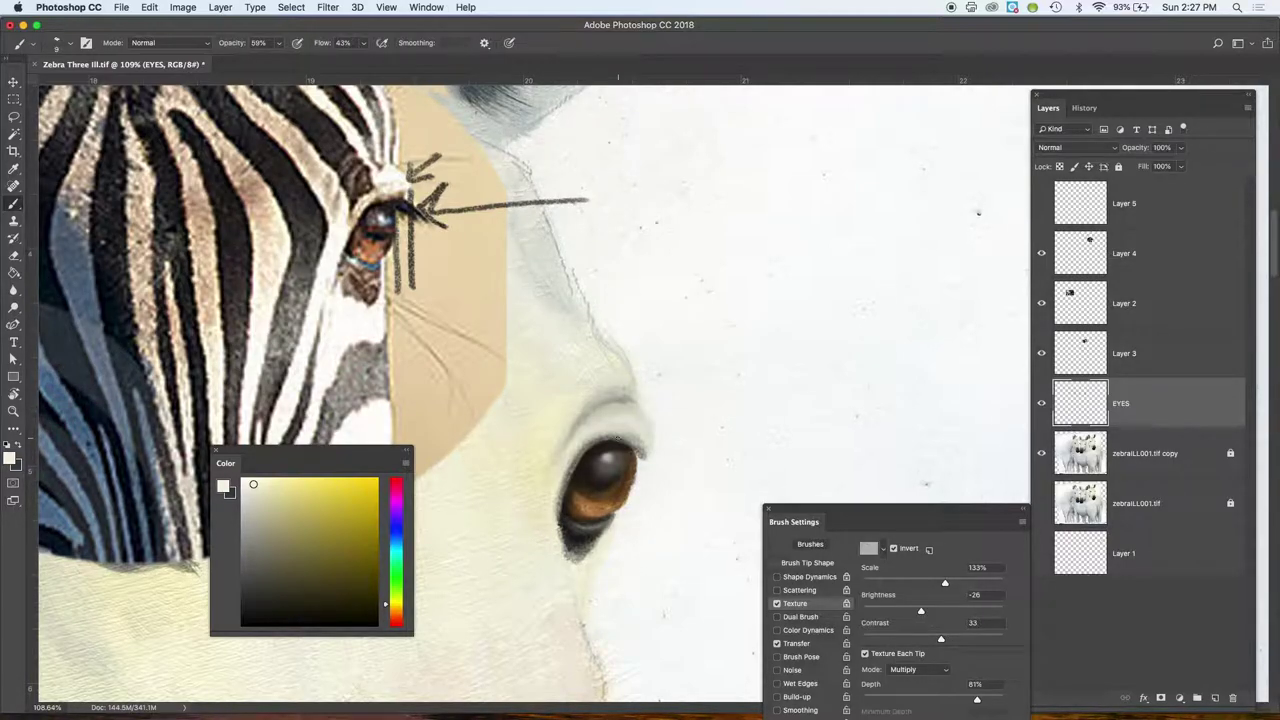
- Create a new layer named lashes above EYES, lock the EYES layer, and make lashes the active layer
key(super+shift+n)
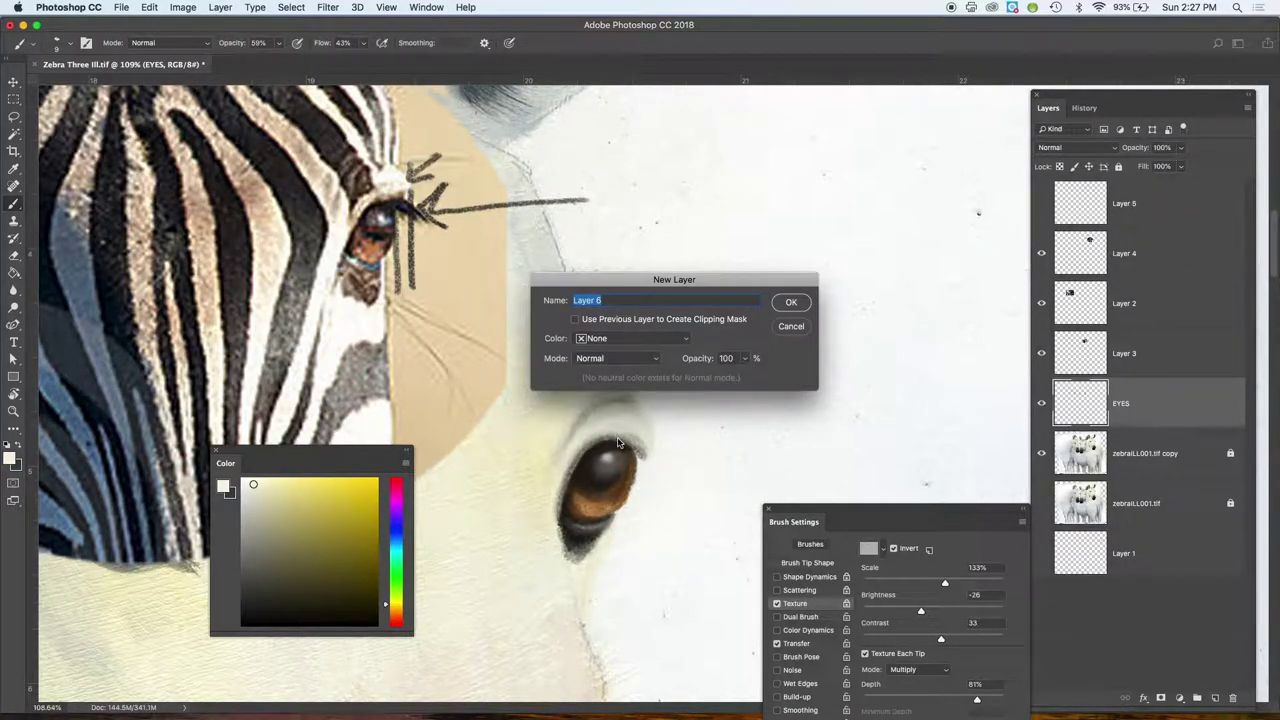
text(lashes)
key(Return)
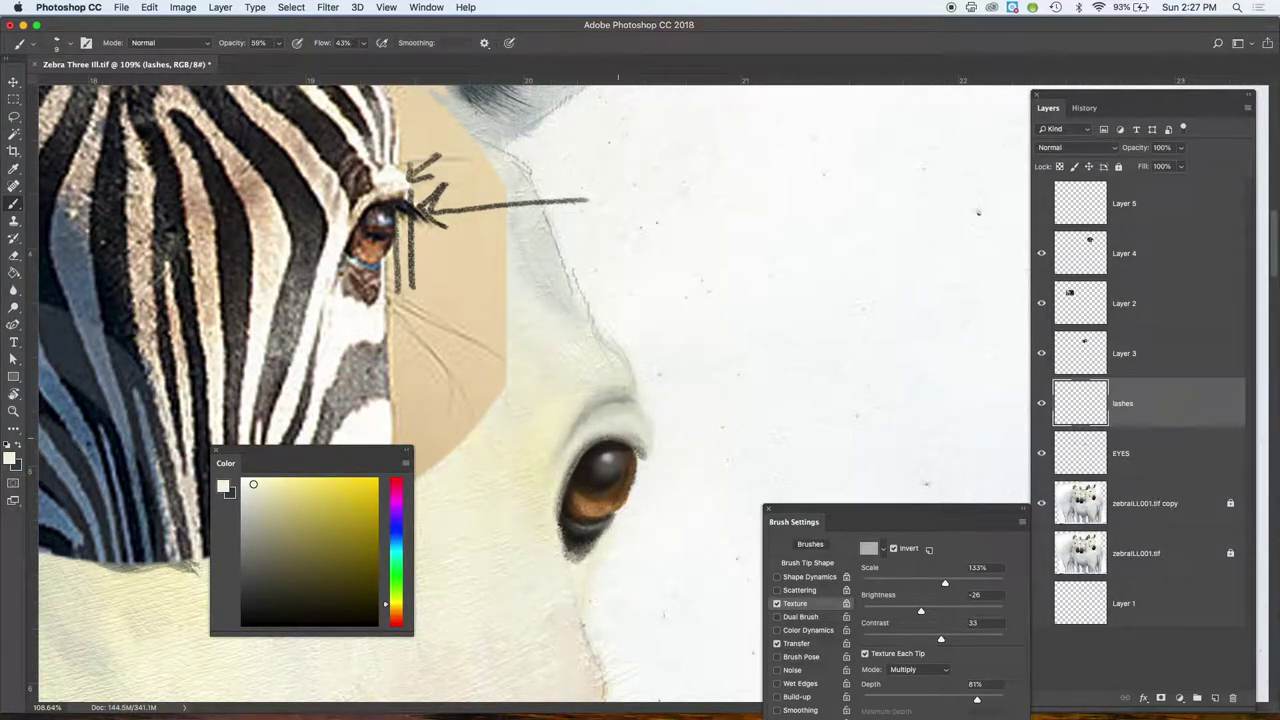
click(1168, 455)
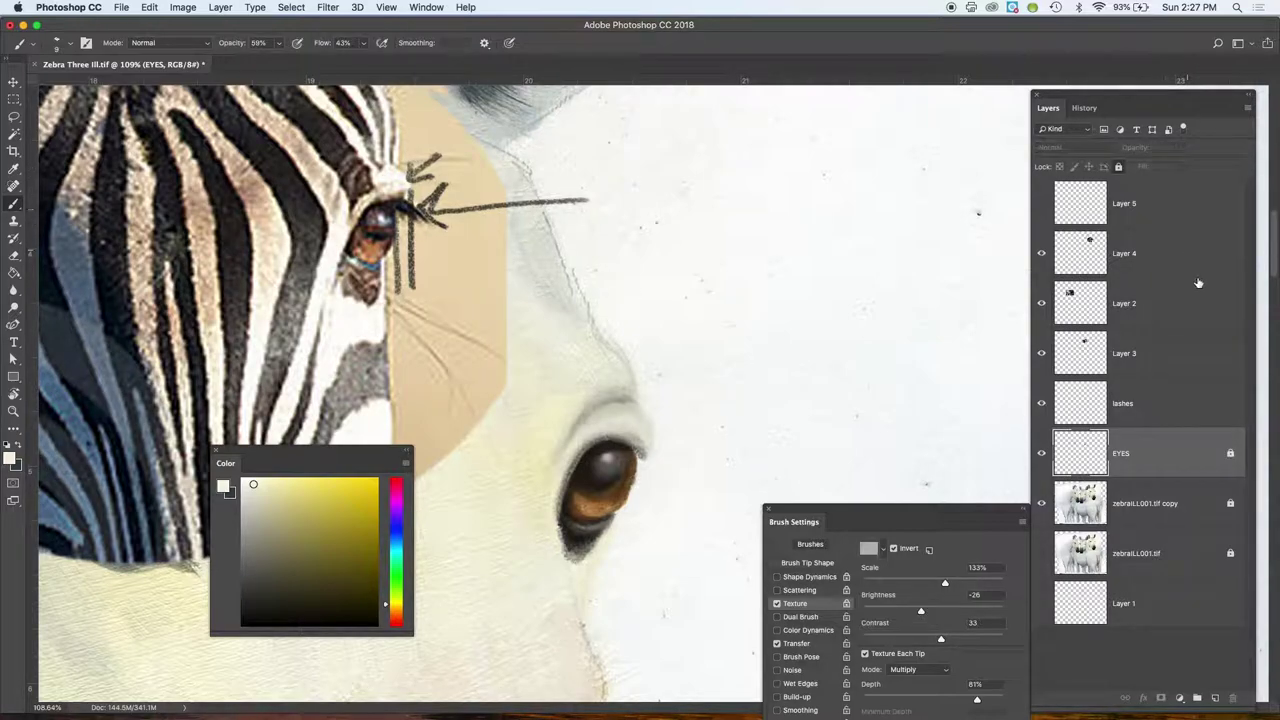
click(1178, 401)
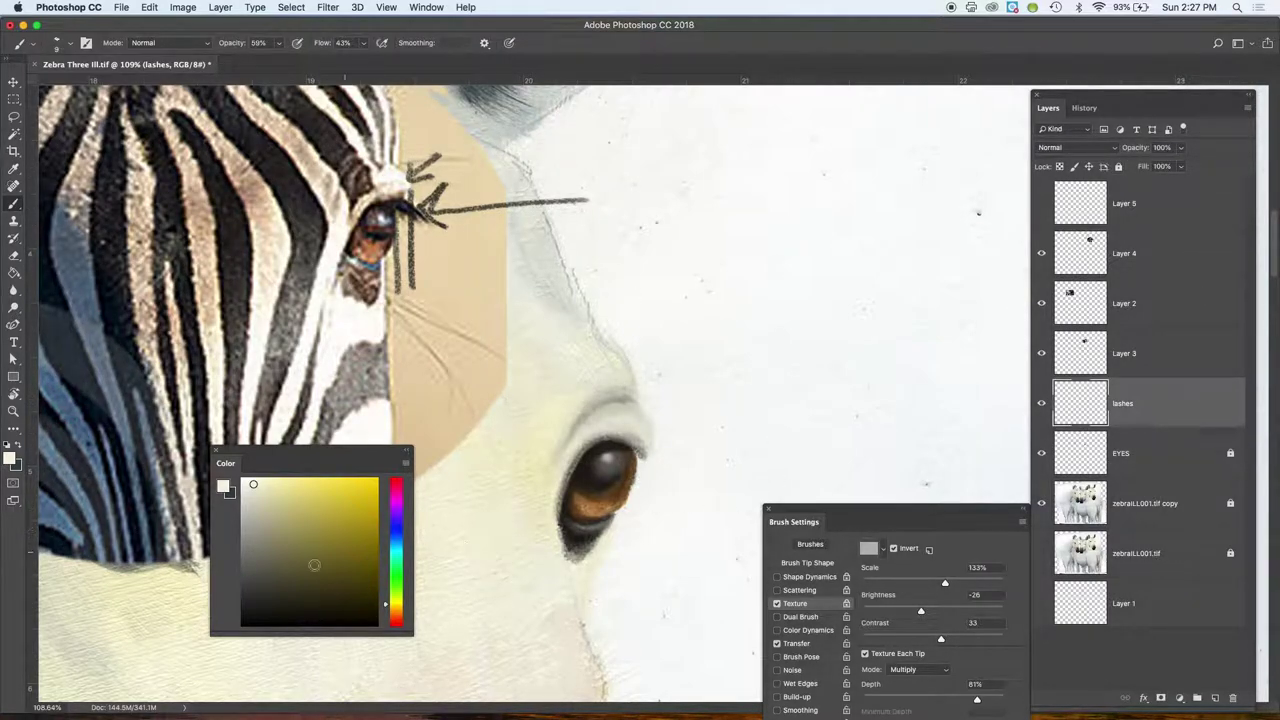
- Choose near-black and paint the first eyelashes sweeping outward from the upper lid's outer corner
click(243, 607)
drag(794, 509, 830, 519)
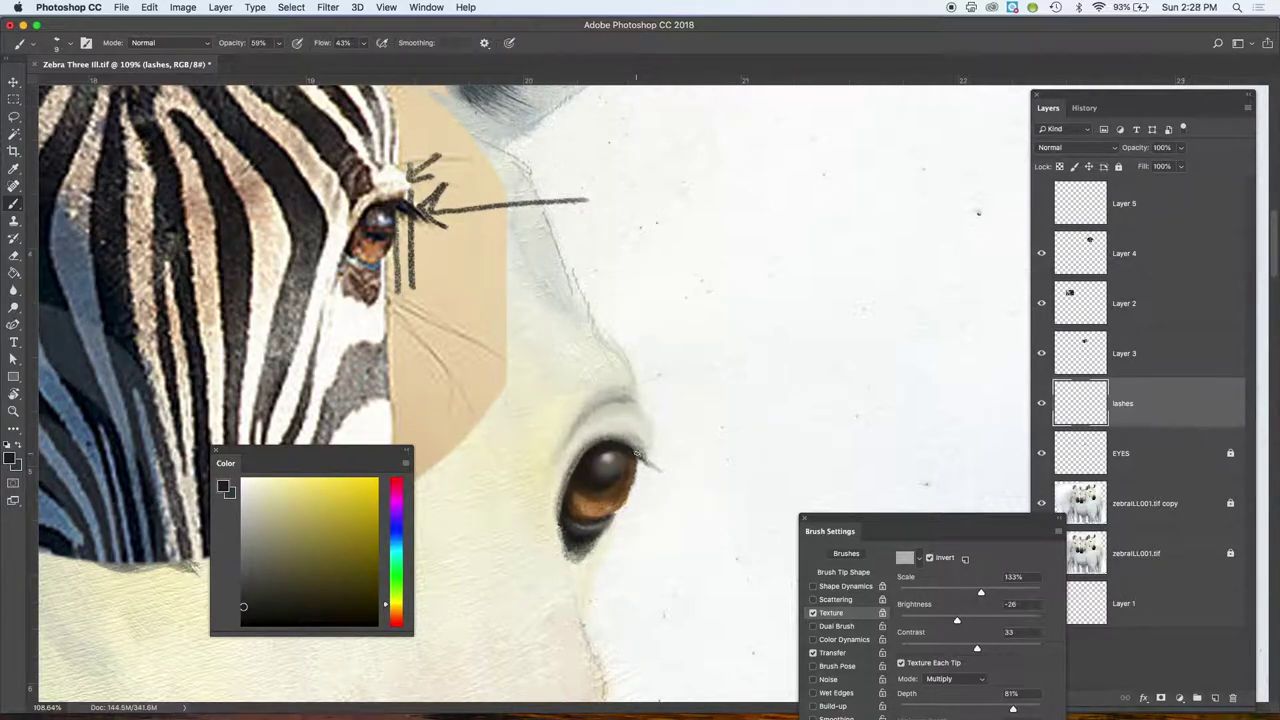
drag(634, 450, 661, 476)
drag(604, 450, 667, 472)
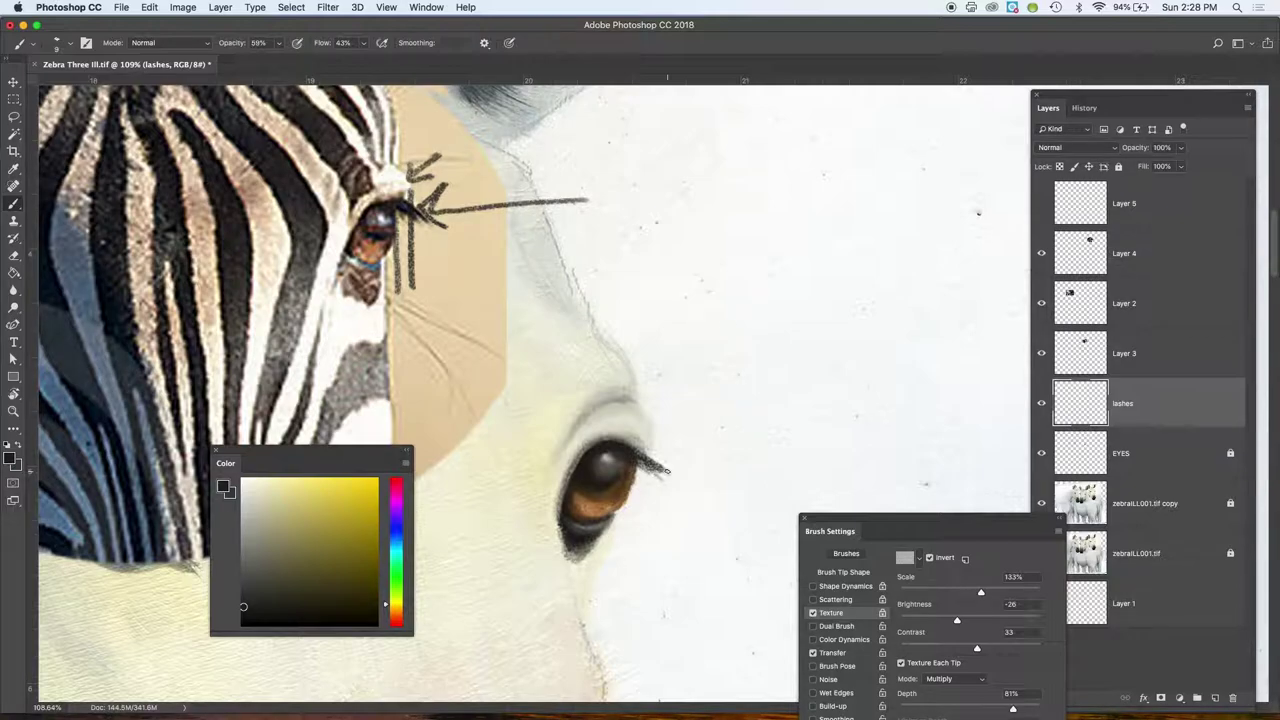
- Turn Texture off, raise opacity to 100% and flow to 78%, and strengthen the lashes with smoother dark strokes
click(813, 612)
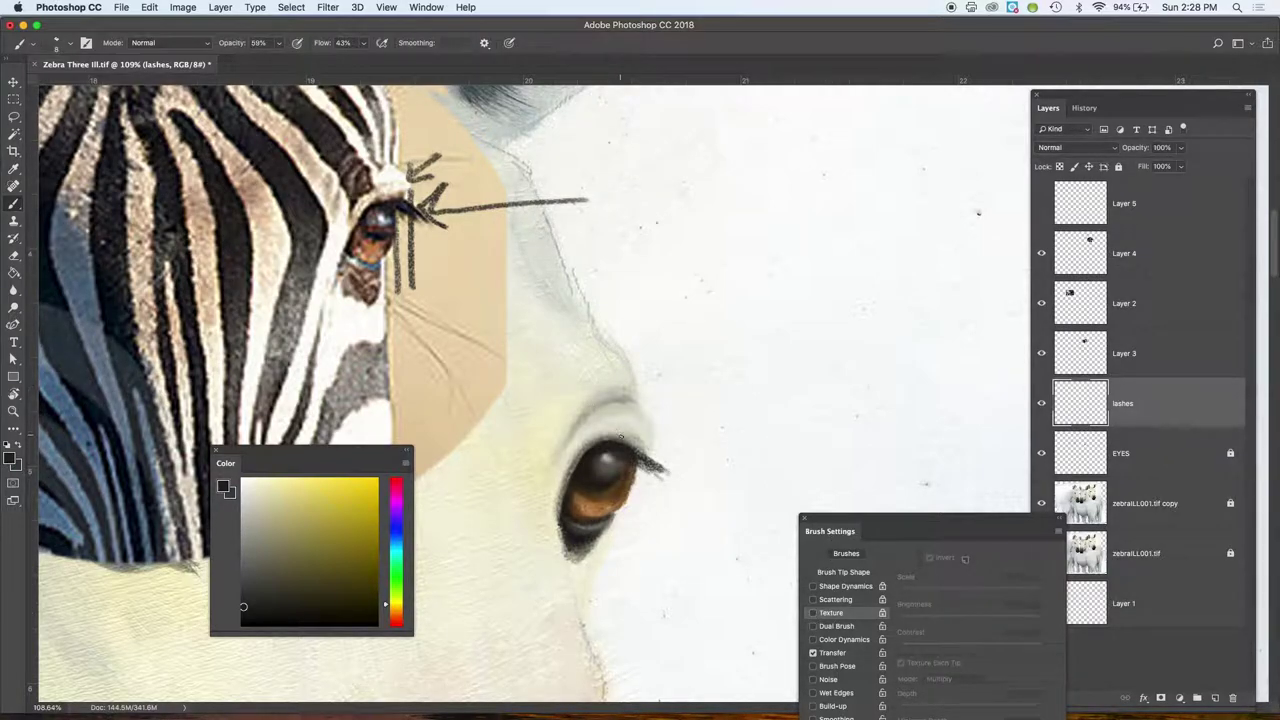
drag(644, 458, 669, 473)
drag(232, 46, 262, 48)
drag(645, 458, 671, 470)
drag(320, 46, 355, 46)
drag(233, 47, 294, 74)
drag(649, 458, 666, 465)
- Erase the rough edges of the lashes and repaint fine dark lash strokes with a 5 px brush
click(14, 254)
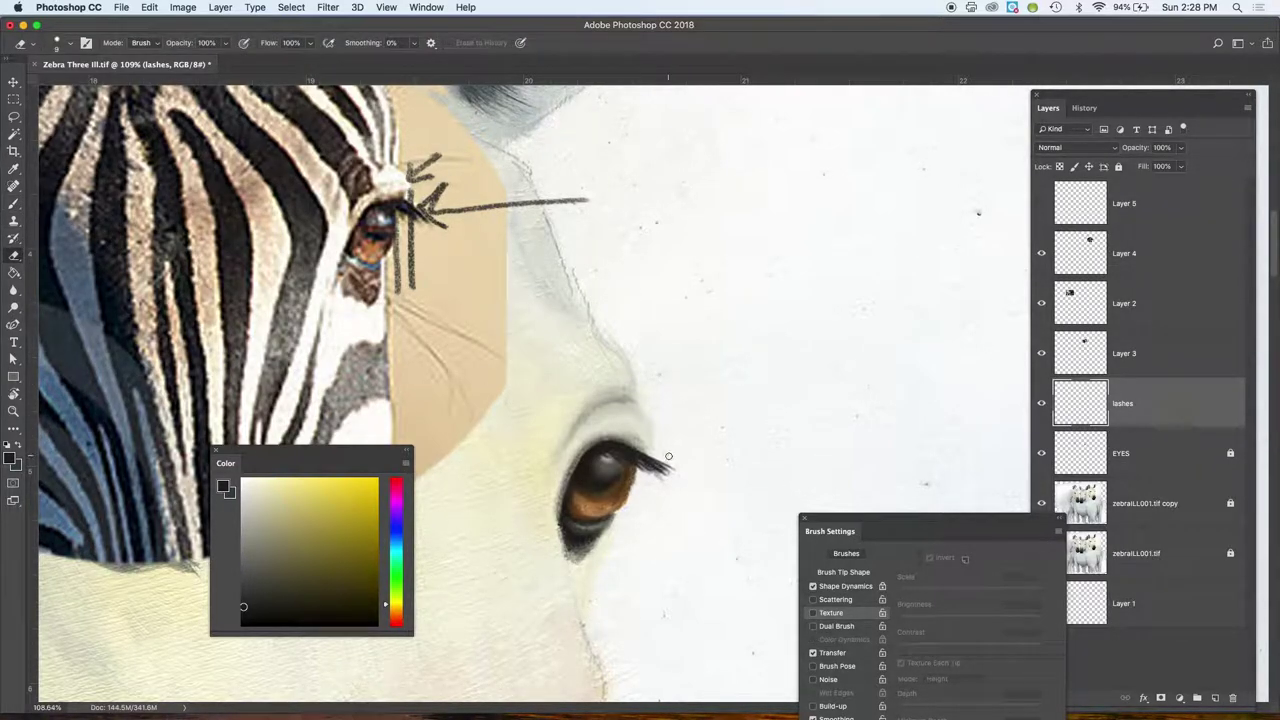
drag(651, 457, 678, 475)
click(14, 202)
drag(645, 455, 657, 463)
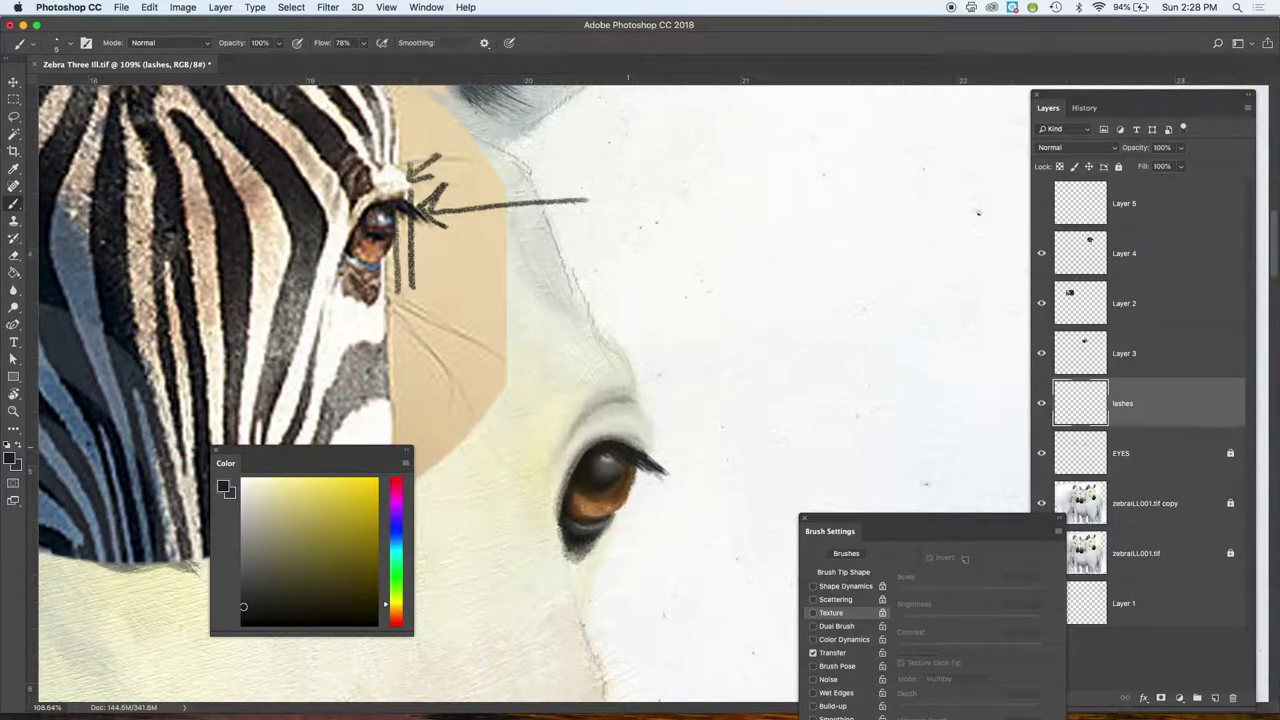
drag(645, 461, 657, 472)
- Choose white, enlarge the brush to 20 px, and dab a small highlight on the pupil of the far-side zebra's eye
click(242, 482)
key(bracketright)
key(bracketright)
key(bracketright)
key(bracketright)
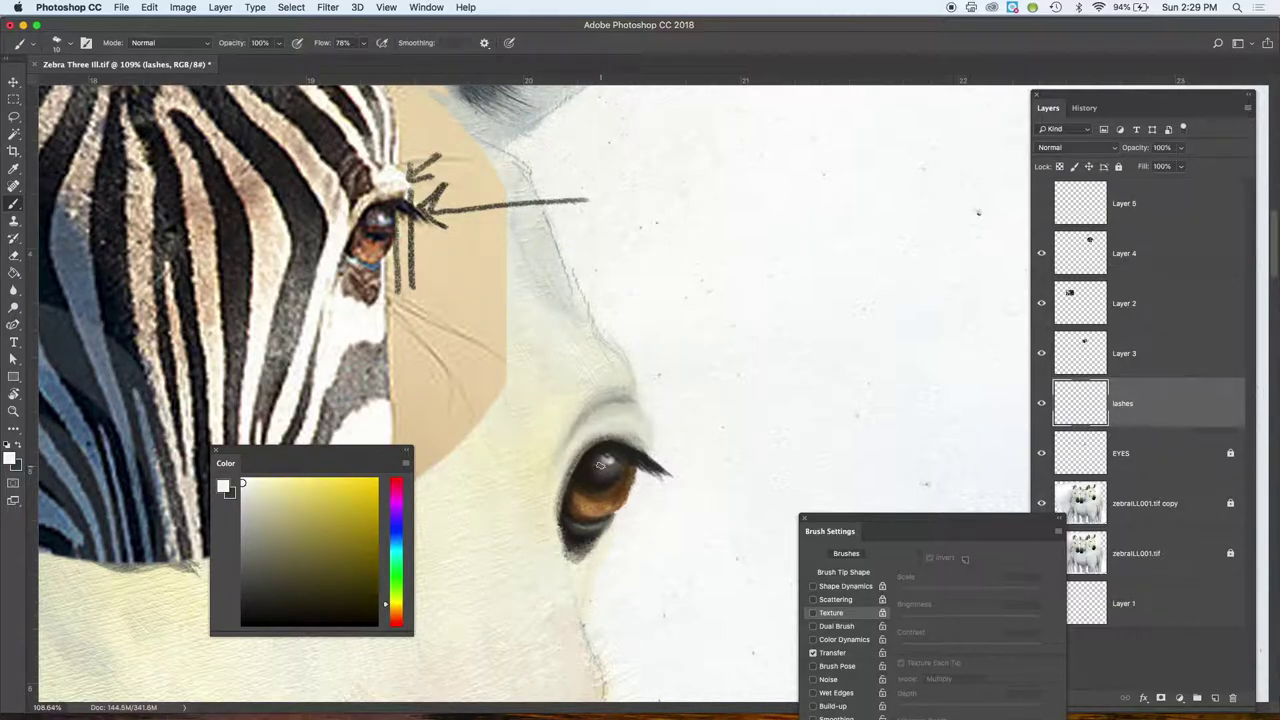
click(601, 463)
- Examine the painted eyes across all three zebra heads against the photo references, ending on a close view of the outermost eye
scroll(550, 622, down, 4)
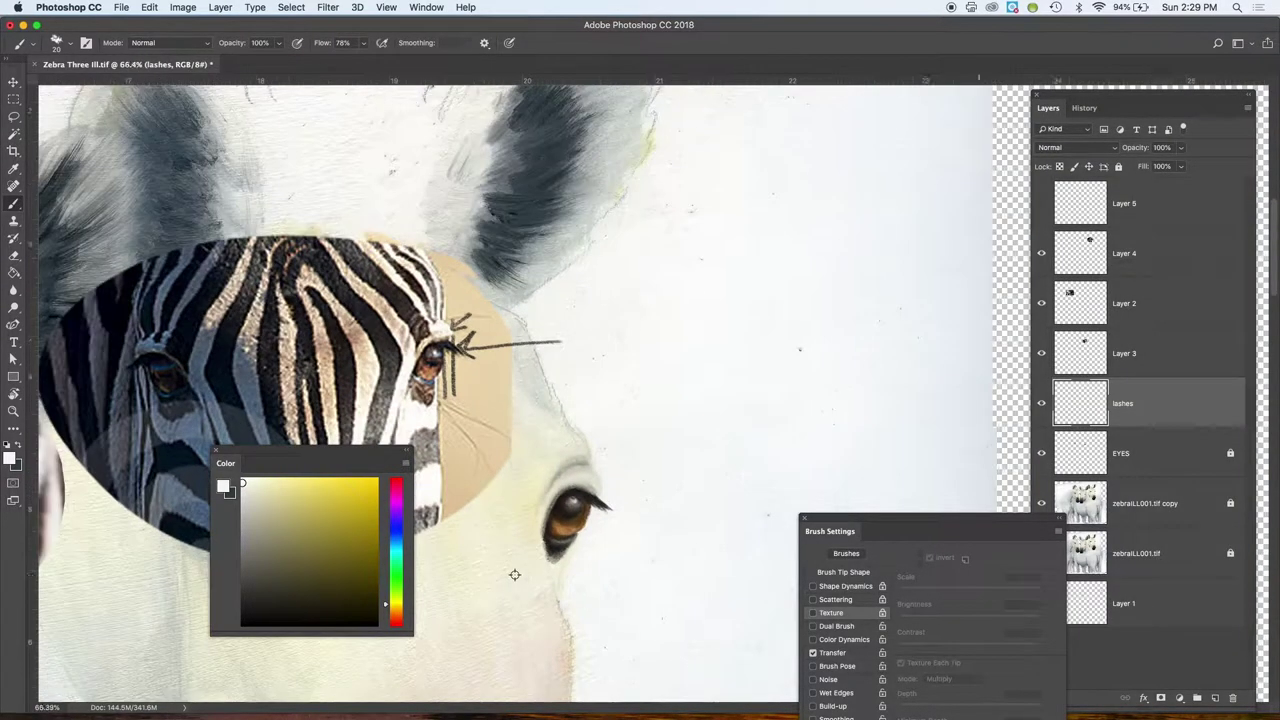
scroll(541, 592, down, 5)
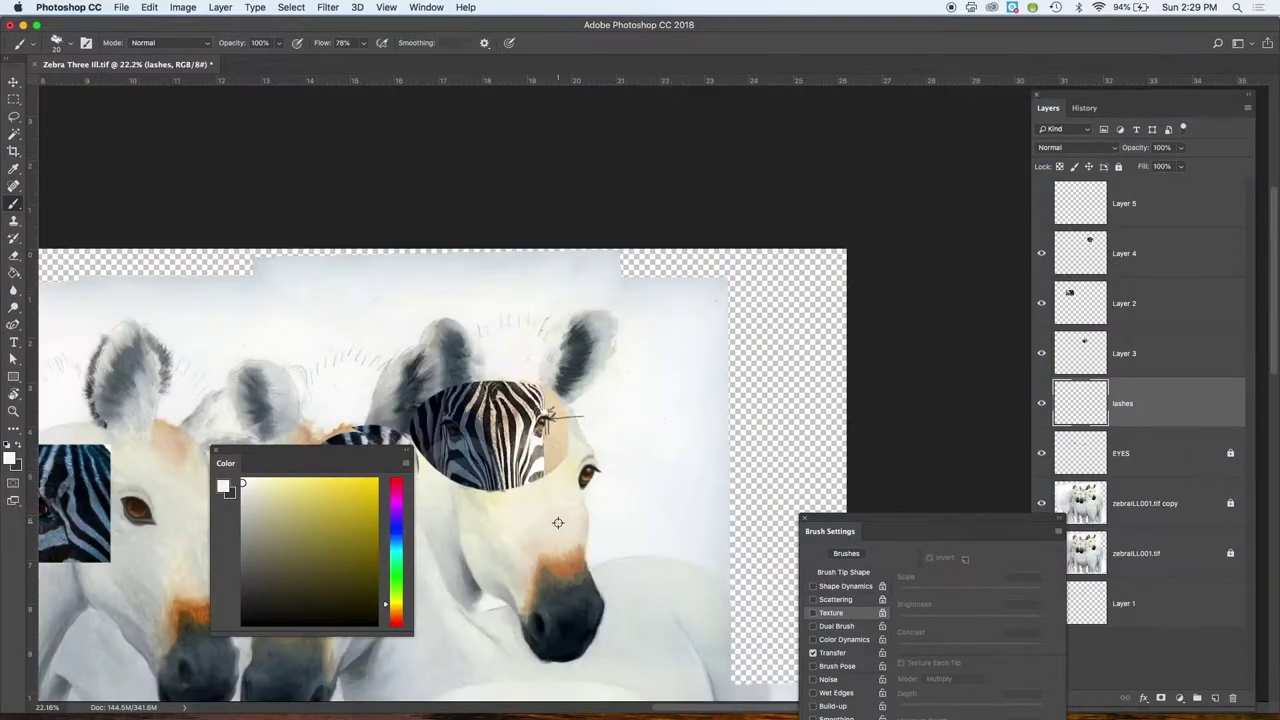
drag(519, 580, 608, 496)
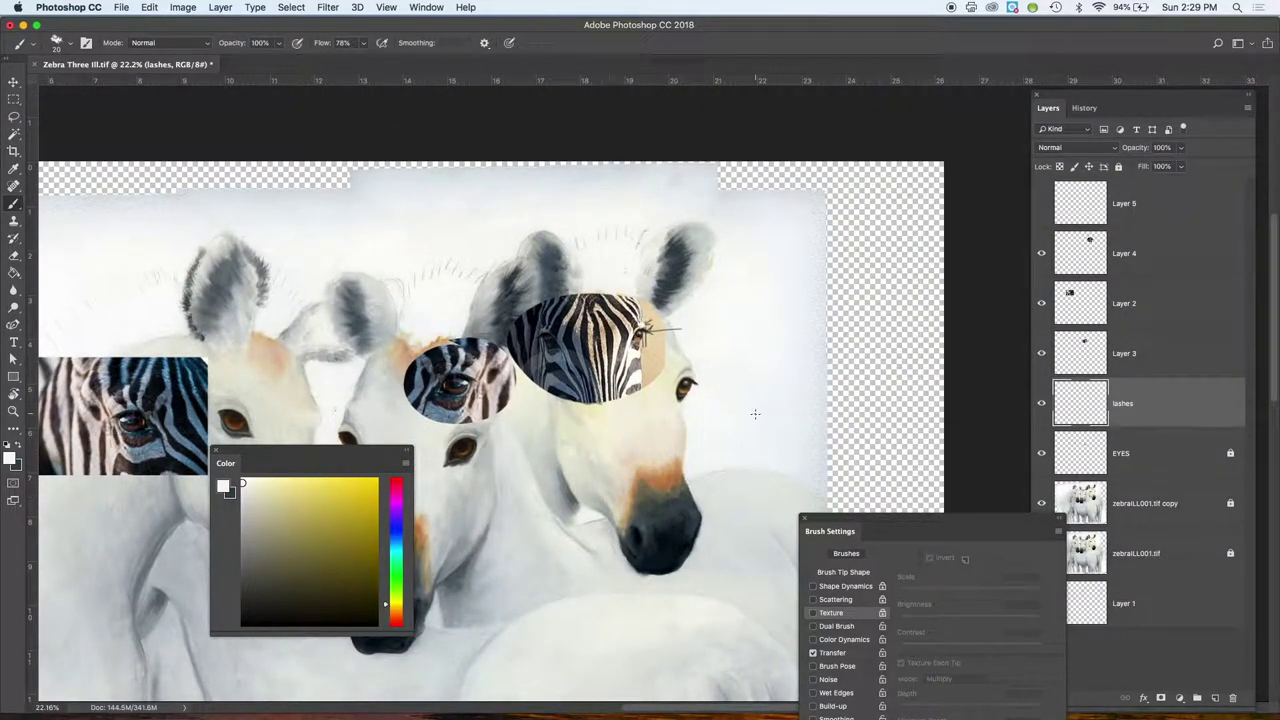
scroll(755, 413, left, 3)
scroll(755, 413, down, 2)
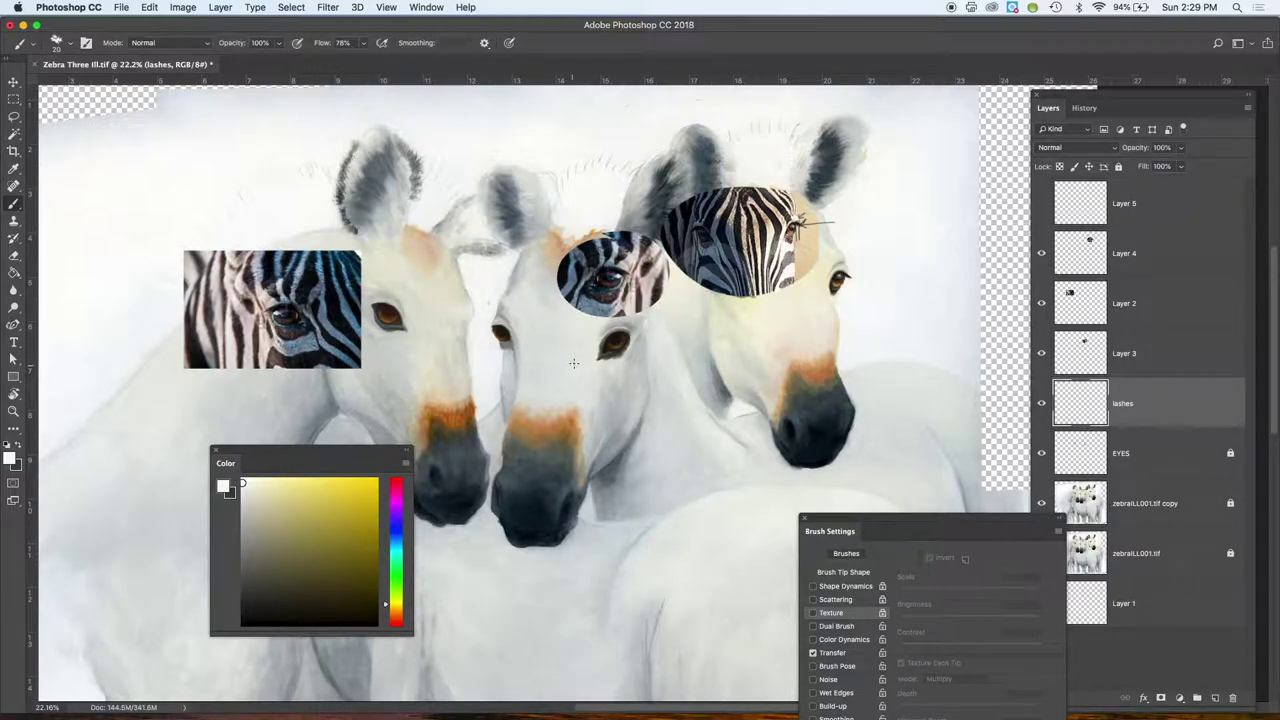
drag(606, 351, 596, 357)
scroll(565, 374, right, 5)
scroll(540, 381, up, 2)
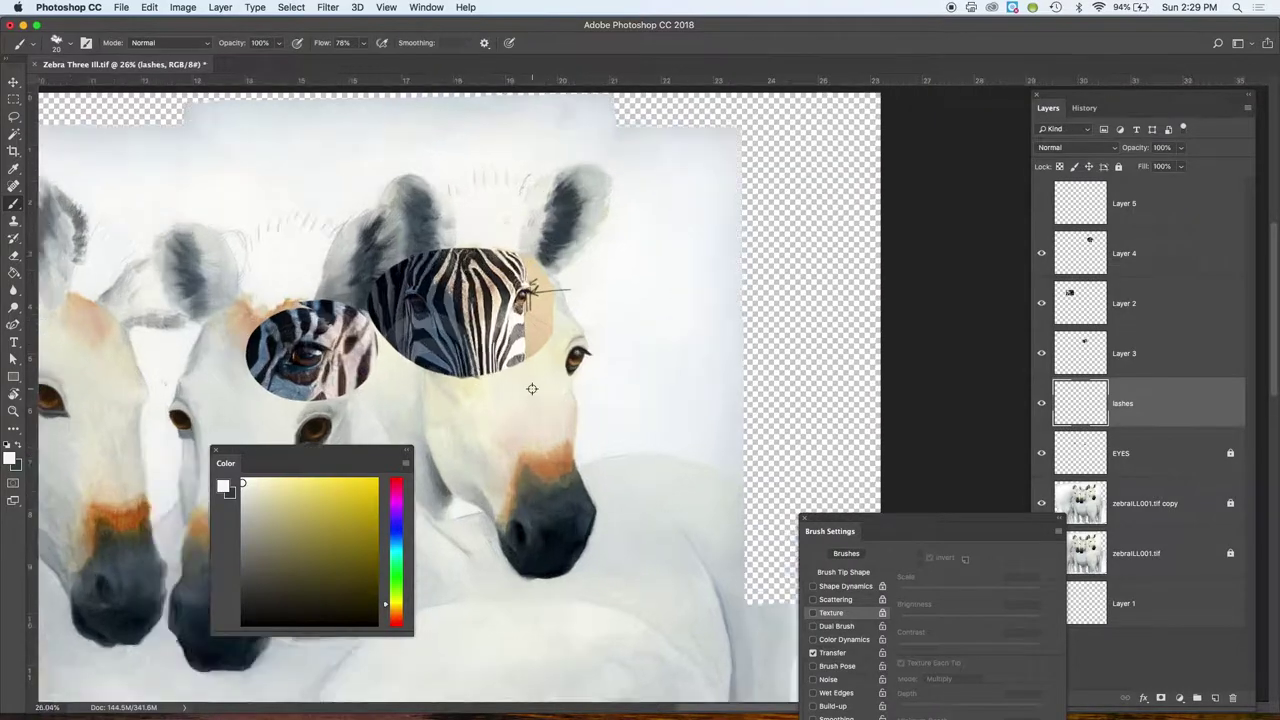
scroll(532, 389, up, 10)
scroll(648, 455, right, 5)
scroll(648, 455, up, 4)
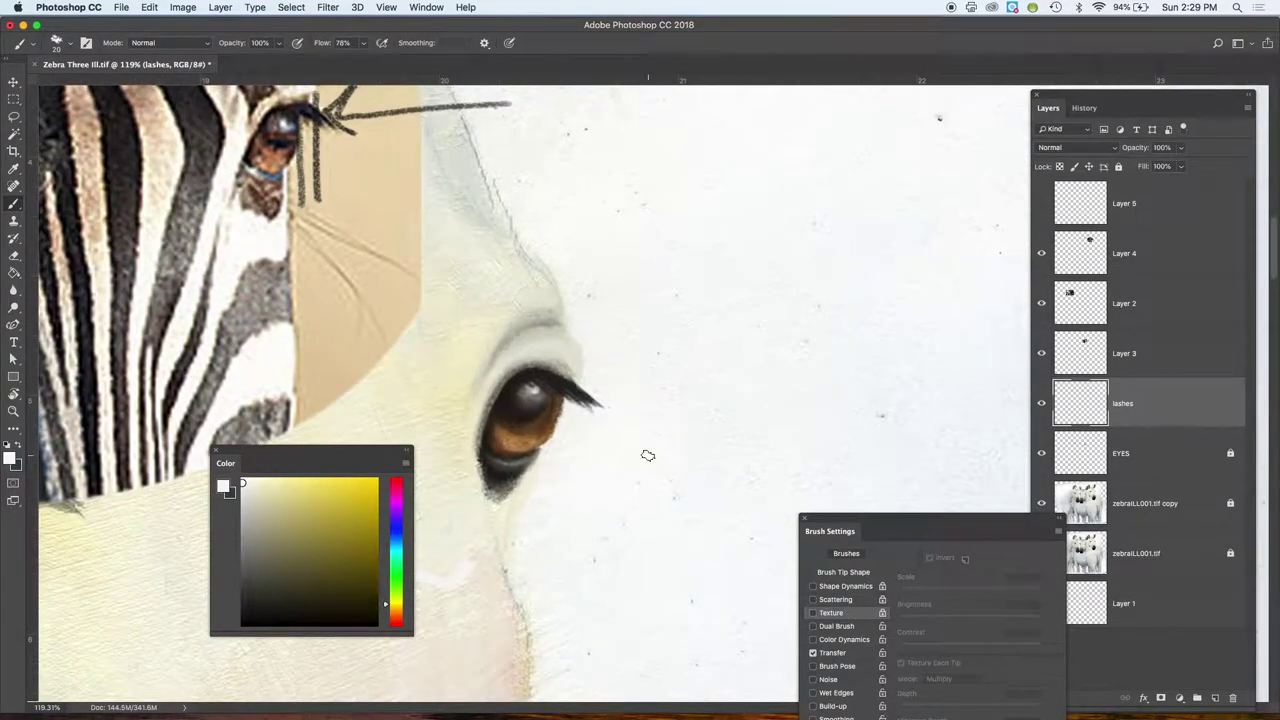
scroll(648, 455, left, 3)
scroll(648, 455, down, 1)
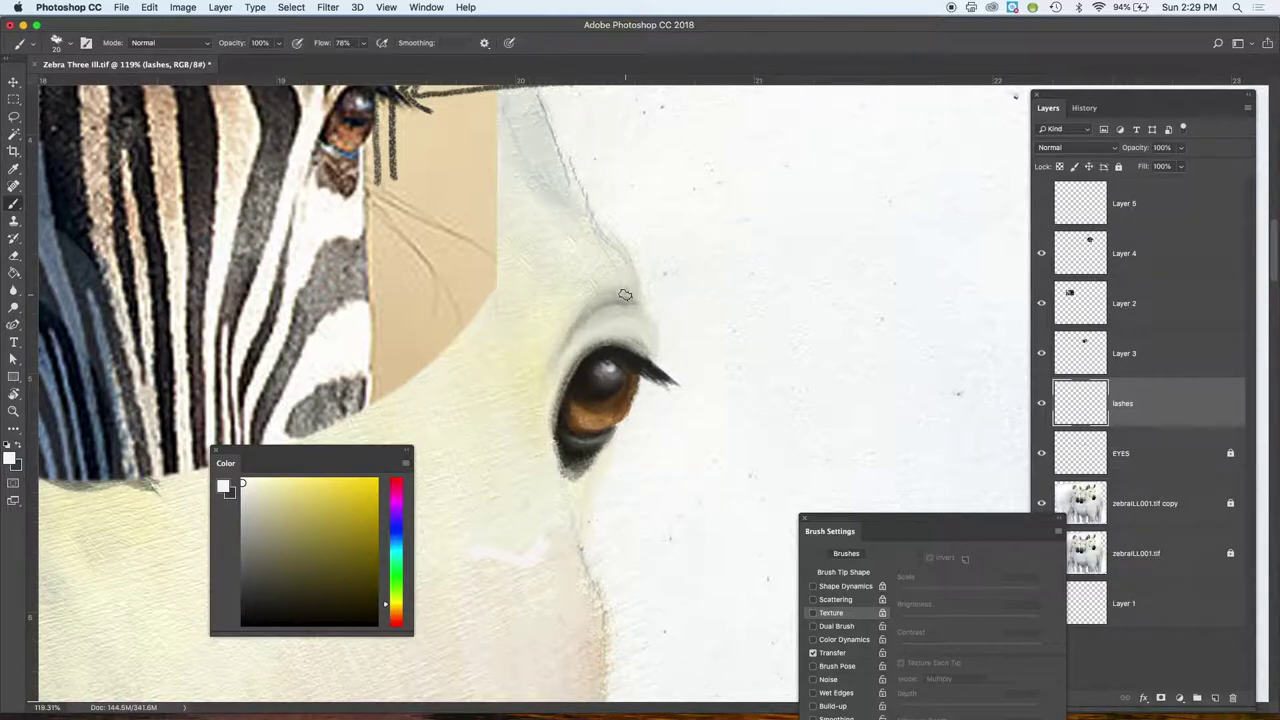
- Brush a short white stroke along the fold above the upper eyelid and check it from farther out
drag(621, 300, 627, 318)
scroll(546, 590, down, 3)
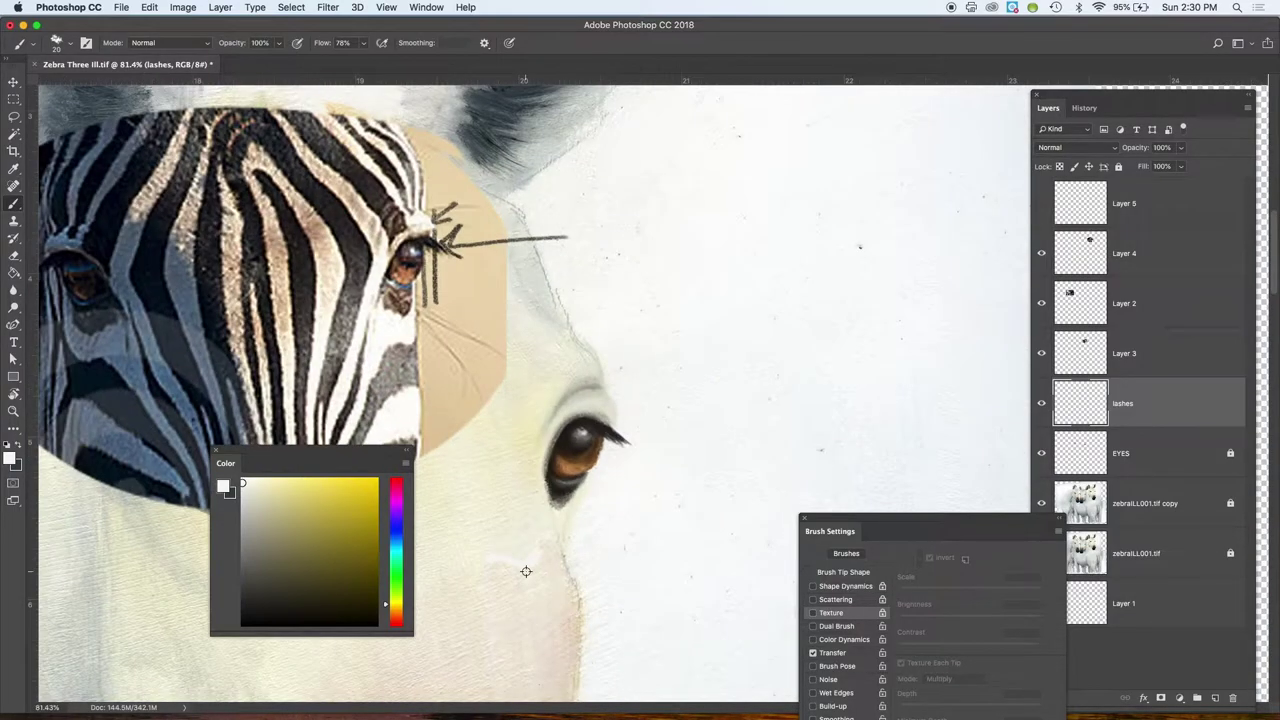
scroll(530, 590, down, 2)
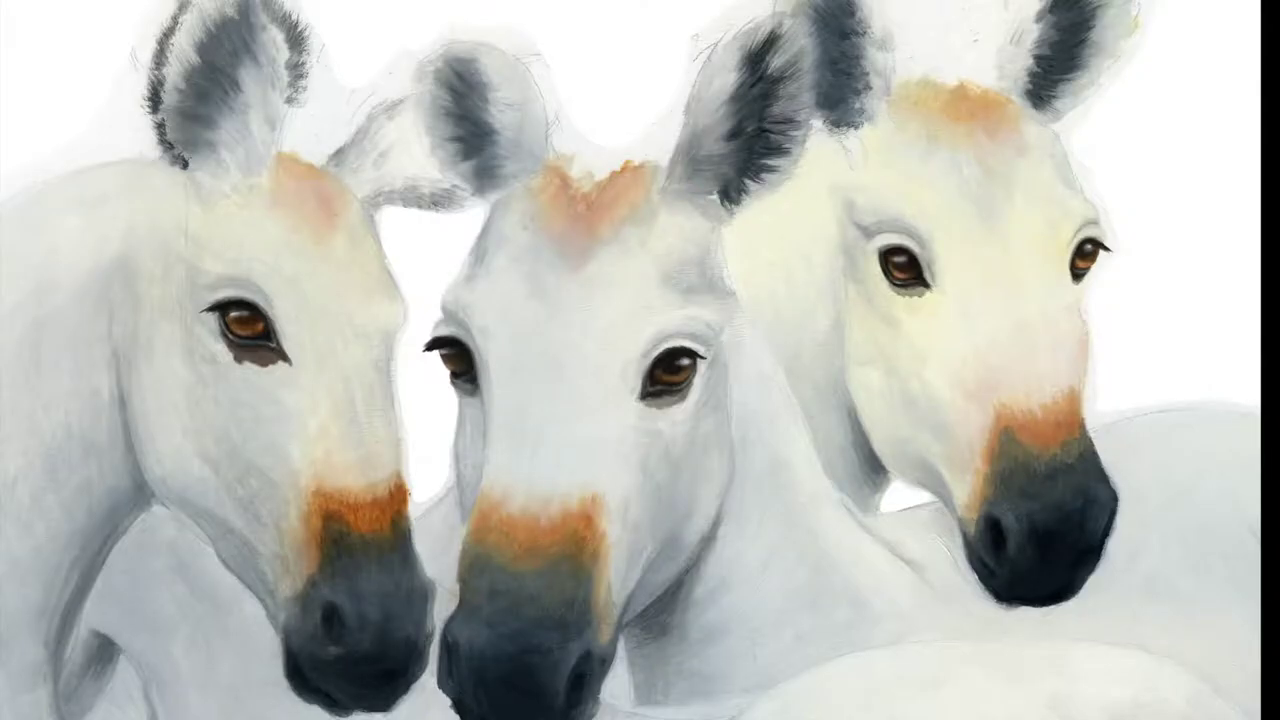